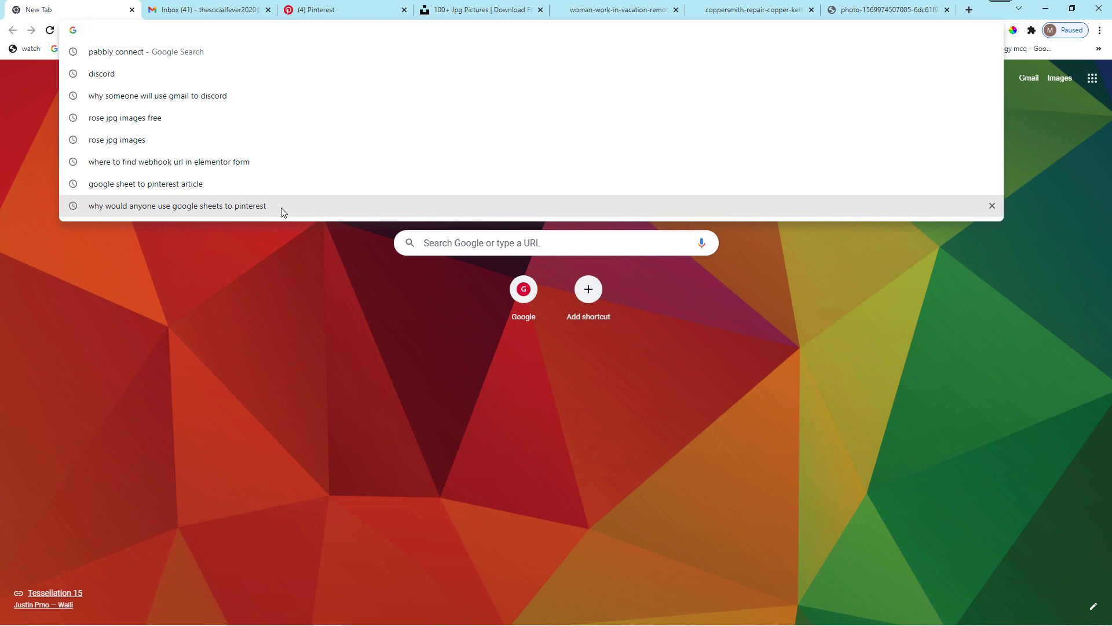
- Enter pabbly.com/connect in the address bar to load the Pabbly Connect homepage
{"action": "type", "text": "pabb"}
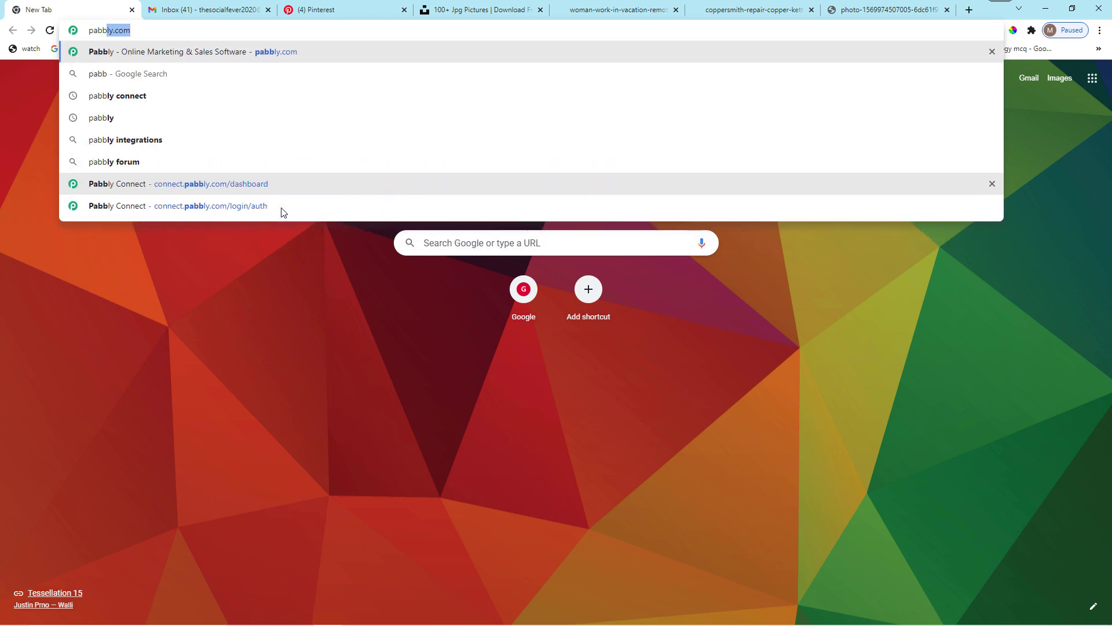
{"action": "type", "text": "ly"}
{"action": "type", "text": "."}
{"action": "key", "text": "BackSpace"}
{"action": "type", "text": ".com"}
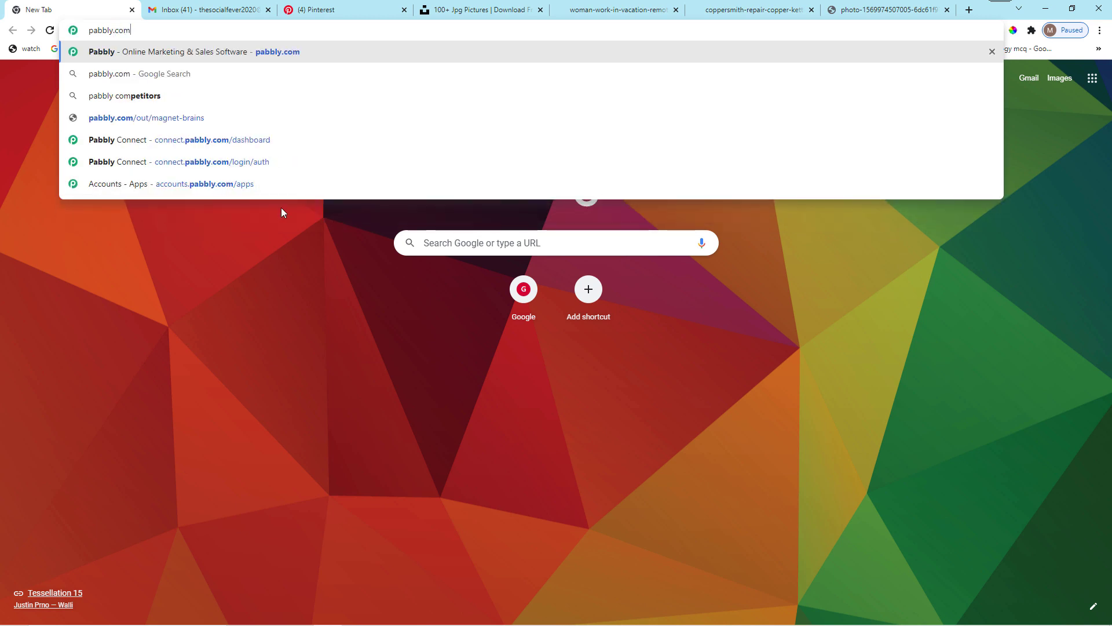
{"action": "type", "text": "/connect/"}
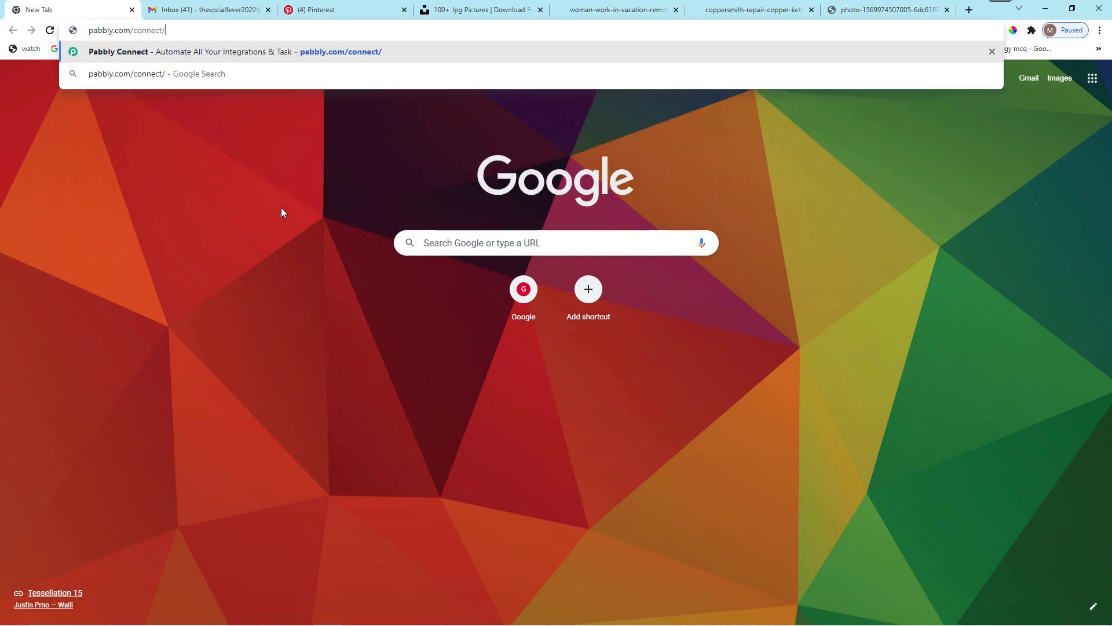
{"action": "key", "text": "Return"}
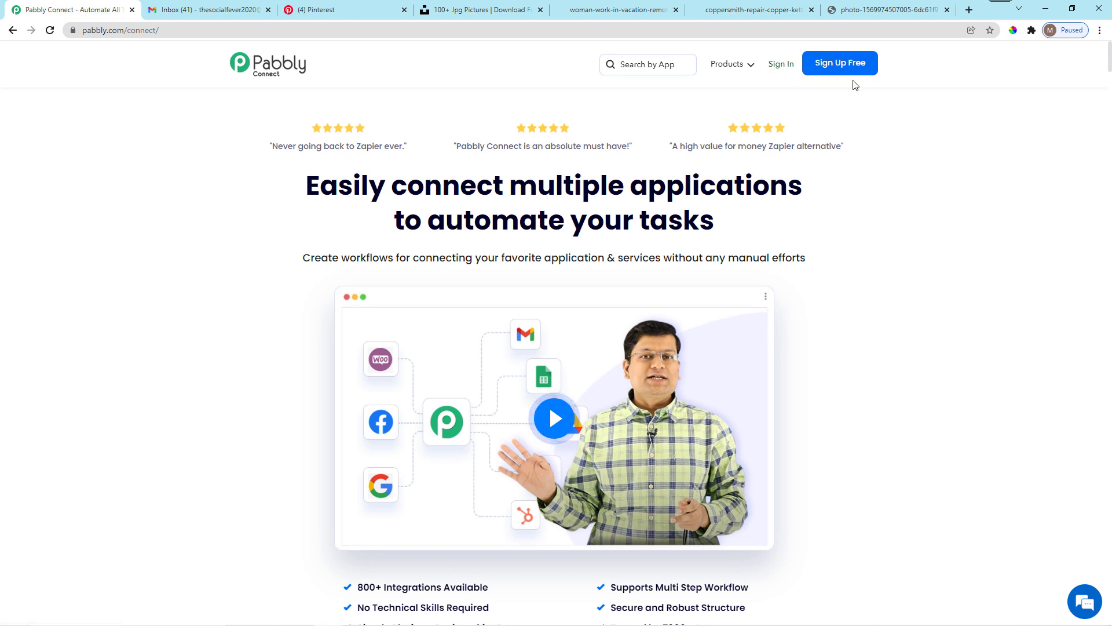
- Sign in to the Pabbly account with the account e-mail and password
{"action": "left_click", "coordinate": [781, 65]}
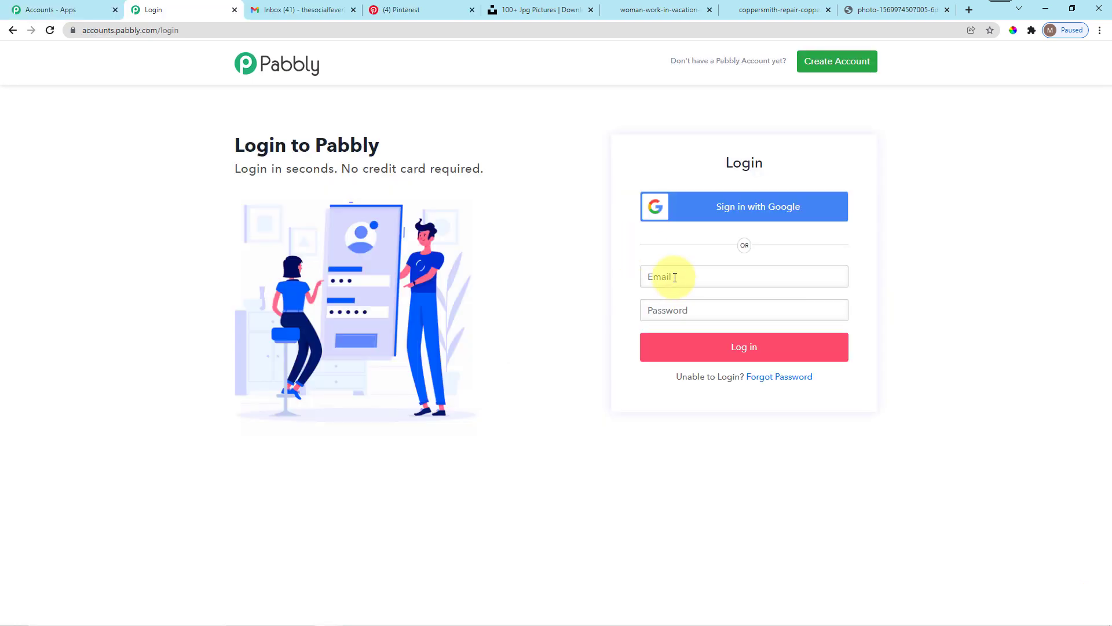
{"action": "key", "text": "ctrl+v"}
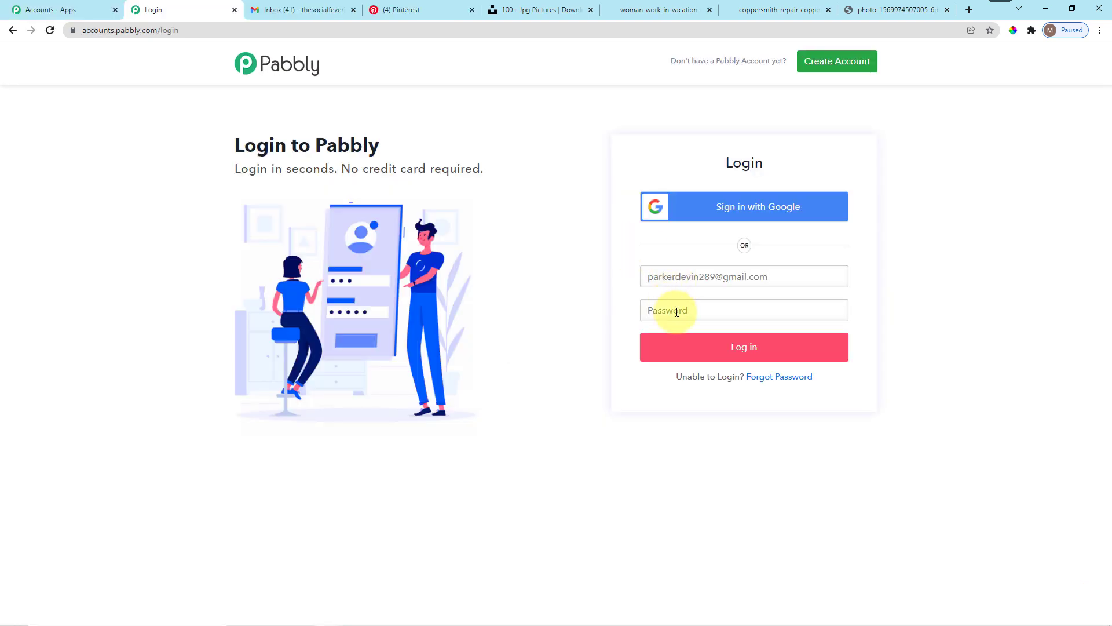
{"action": "type", "text": "•••"}
{"action": "key", "text": "Return"}
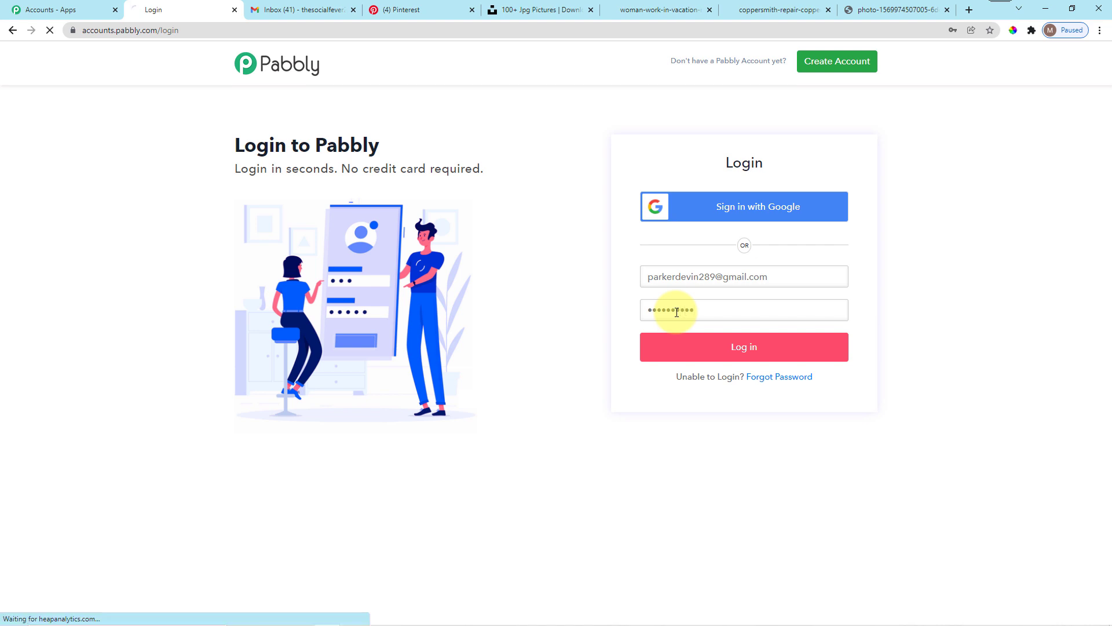
{"action": "left_click", "coordinate": [728, 364]}
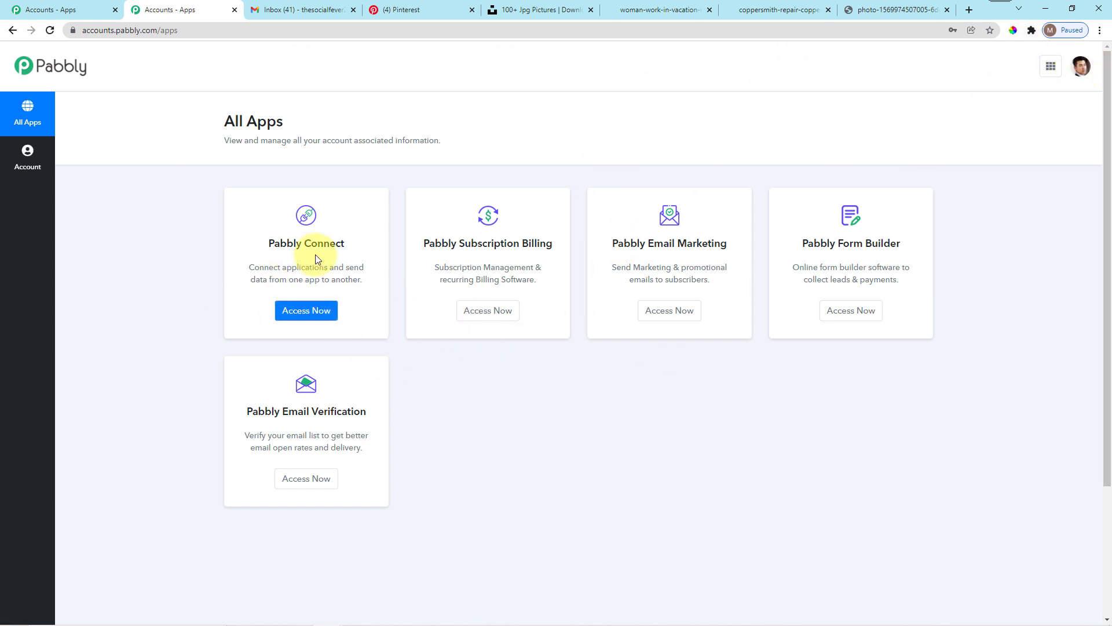
- Open Pabbly Connect from the apps list to reach its workflow dashboard
{"action": "left_click", "coordinate": [298, 309]}
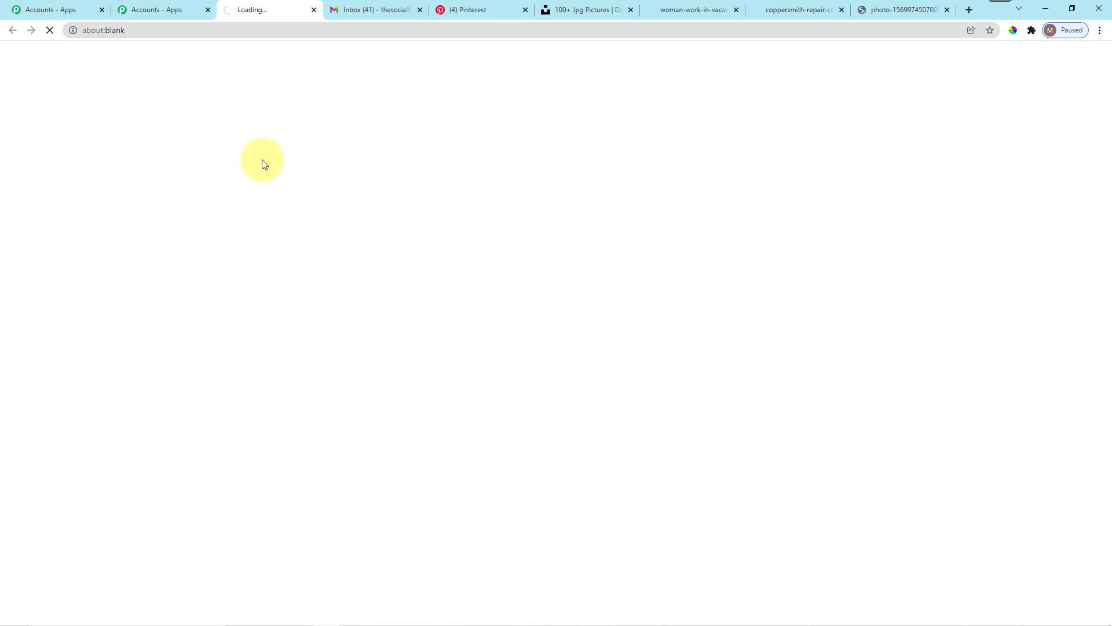
{"action": "left_click", "coordinate": [155, 11]}
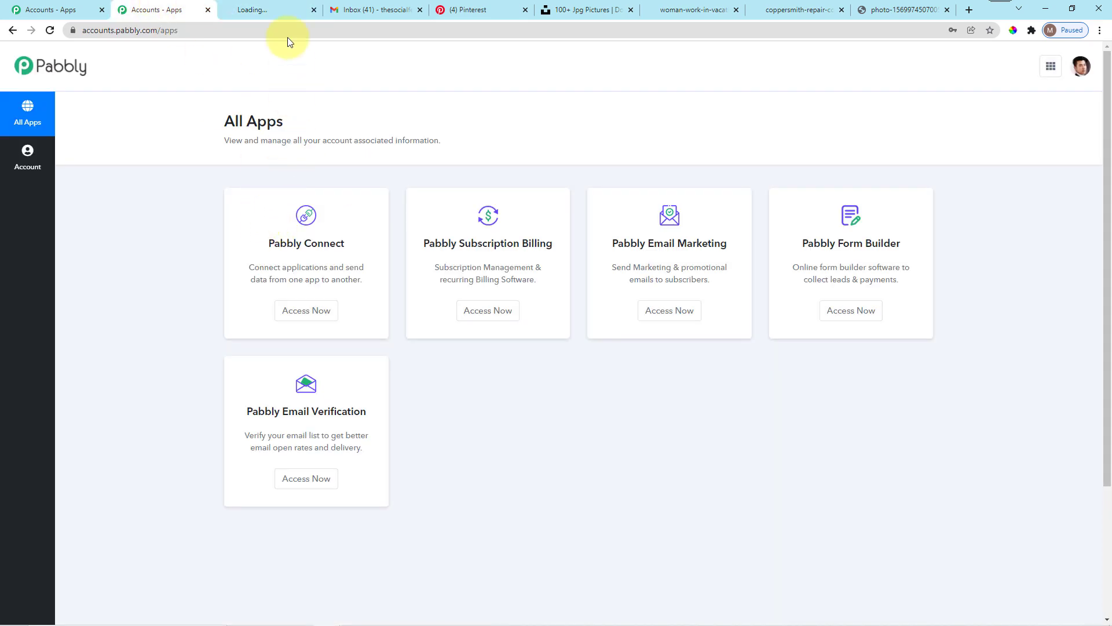
{"action": "left_click", "coordinate": [267, 6]}
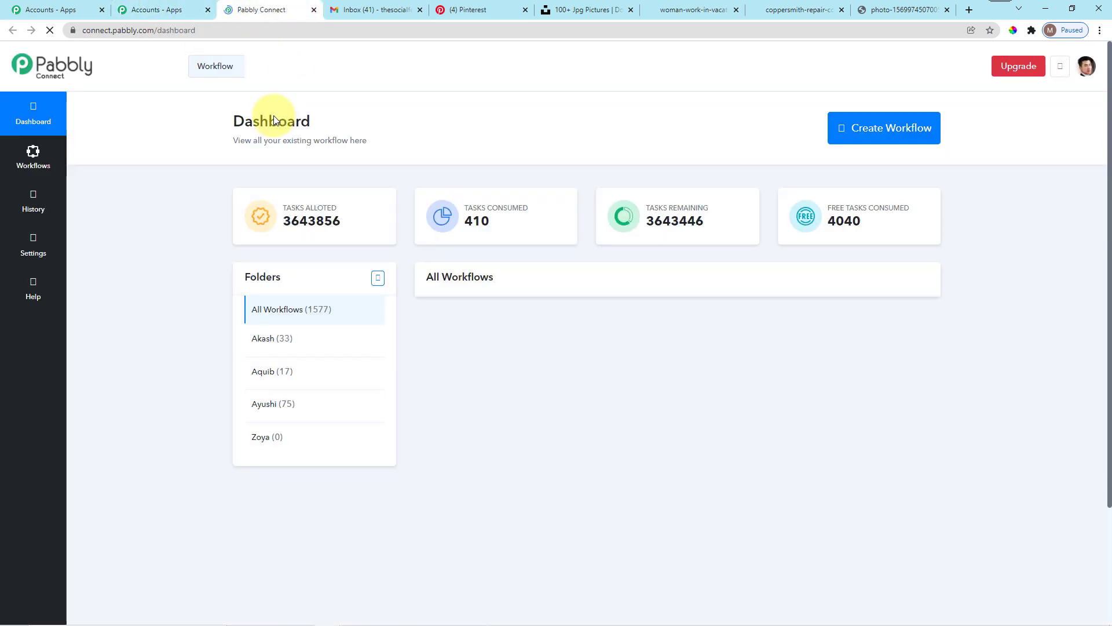
{"action": "scroll", "coordinate": [690, 339], "scroll_direction": "down", "scroll_amount": 15}
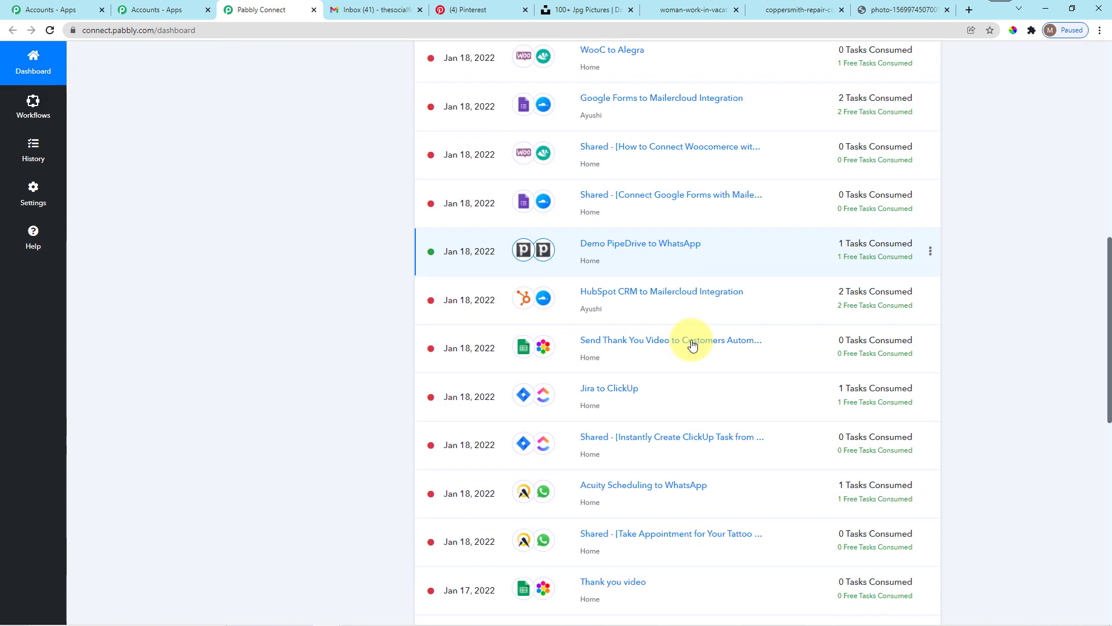
{"action": "scroll", "coordinate": [695, 341], "scroll_direction": "down", "scroll_amount": 4}
{"action": "scroll", "coordinate": [712, 402], "scroll_direction": "up", "scroll_amount": 15}
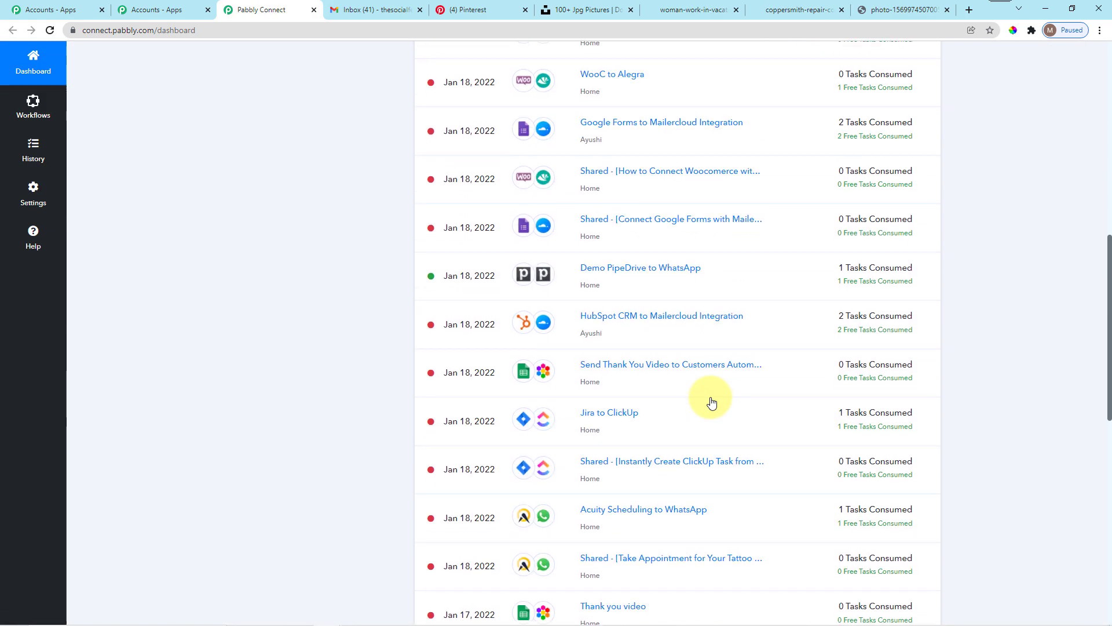
{"action": "scroll", "coordinate": [713, 402], "scroll_direction": "up", "scroll_amount": 5}
{"action": "mouse_move", "coordinate": [360, 216]}
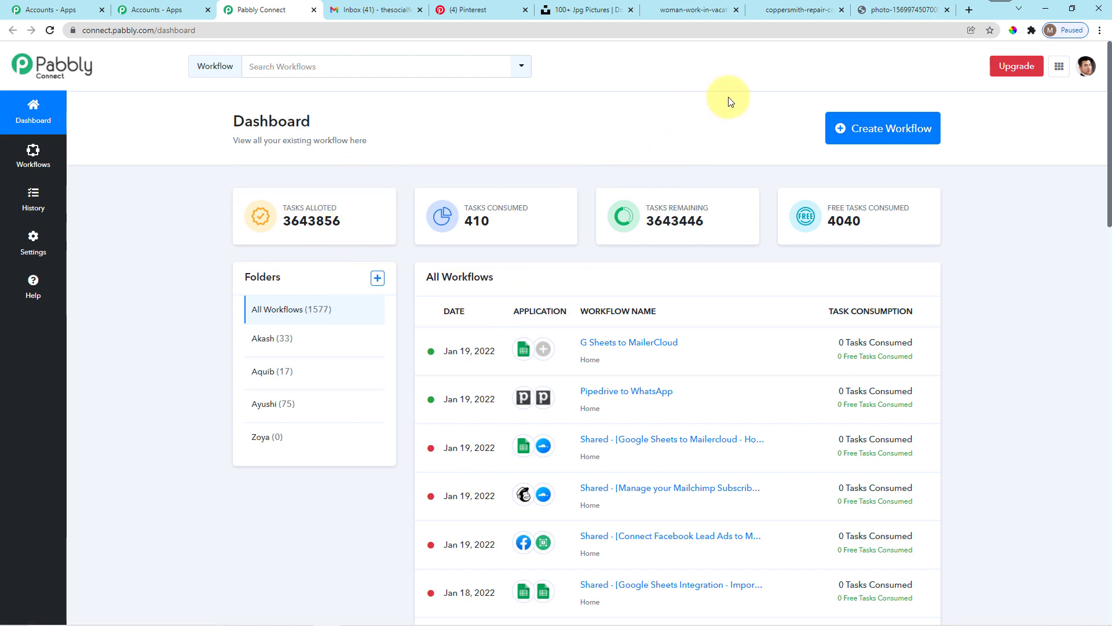
- Create a new workflow named Google sheets to Pinterest Integration
{"action": "left_click", "coordinate": [880, 141]}
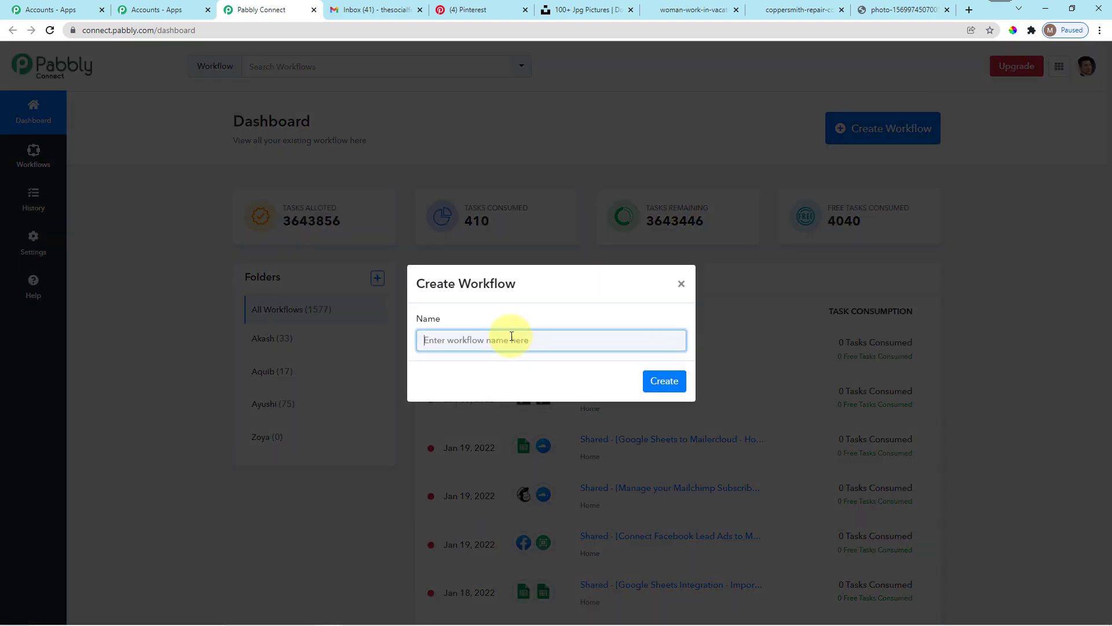
{"action": "type", "text": "Google sheets to Pinterest Integration"}
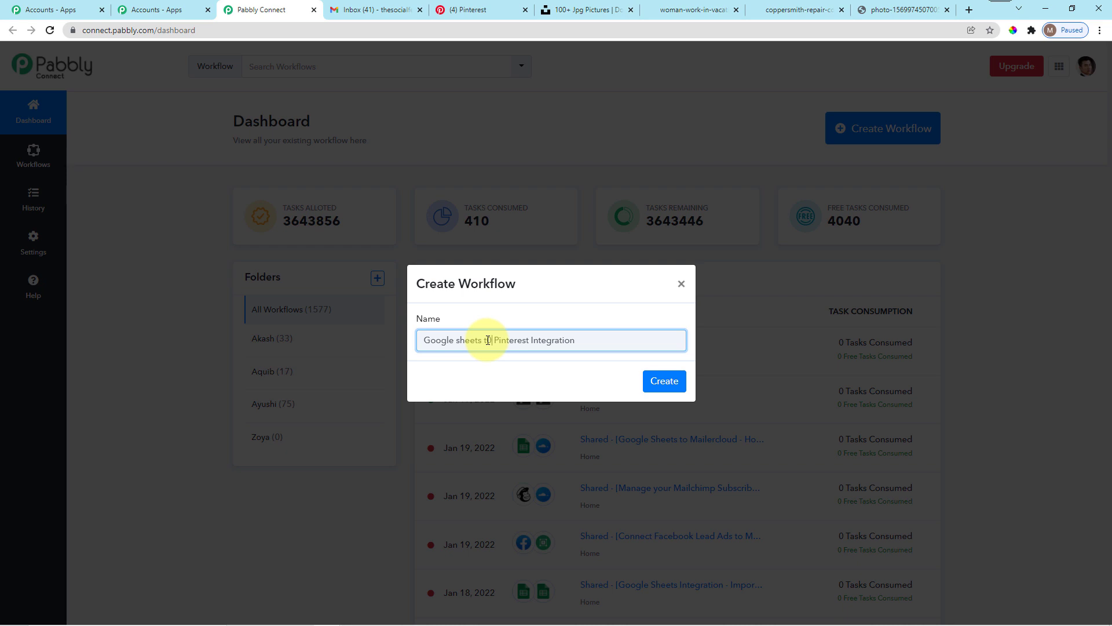
{"action": "type", "text": "o"}
{"action": "left_click", "coordinate": [664, 381]}
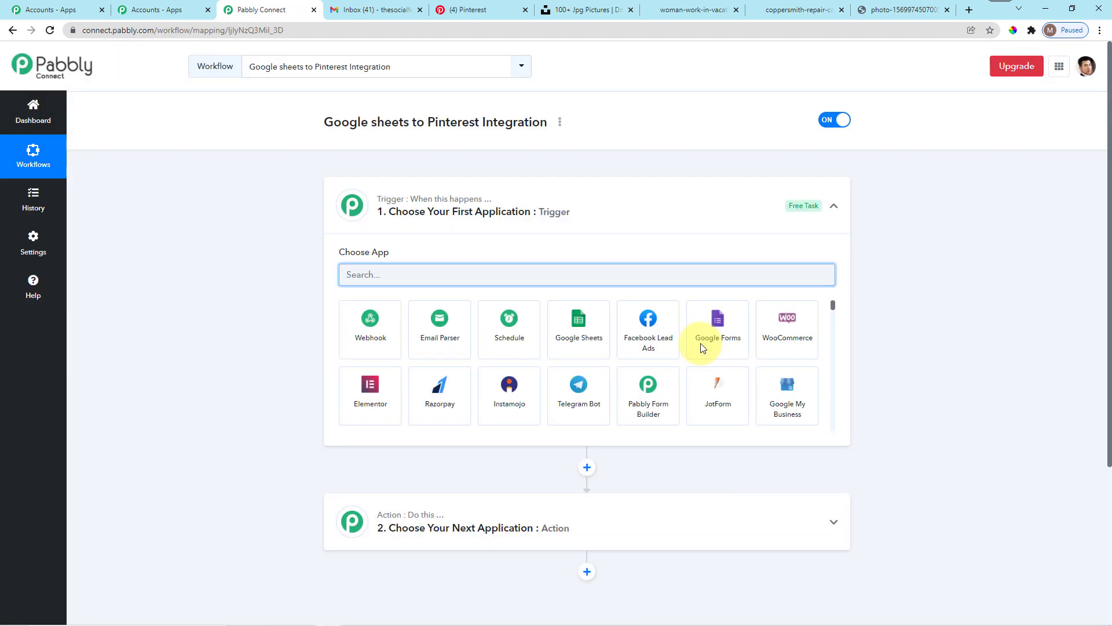
- Rename the workflow to capitalise 'Sheets' in 'Google Sheets to Pinterest Integration'
{"action": "left_click", "coordinate": [568, 120]}
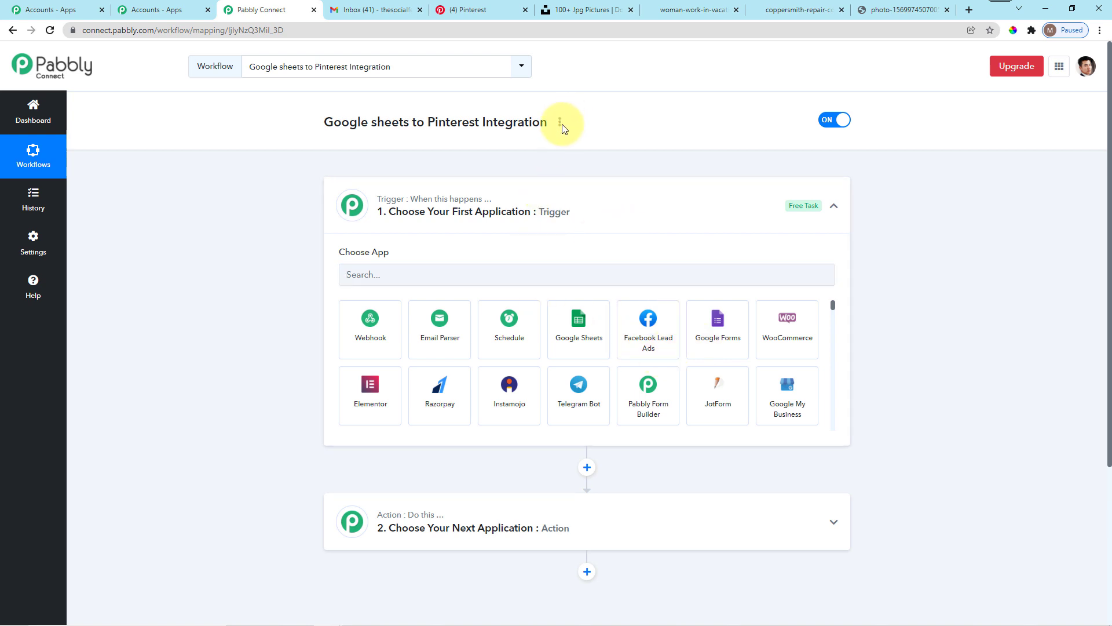
{"action": "left_click", "coordinate": [560, 122]}
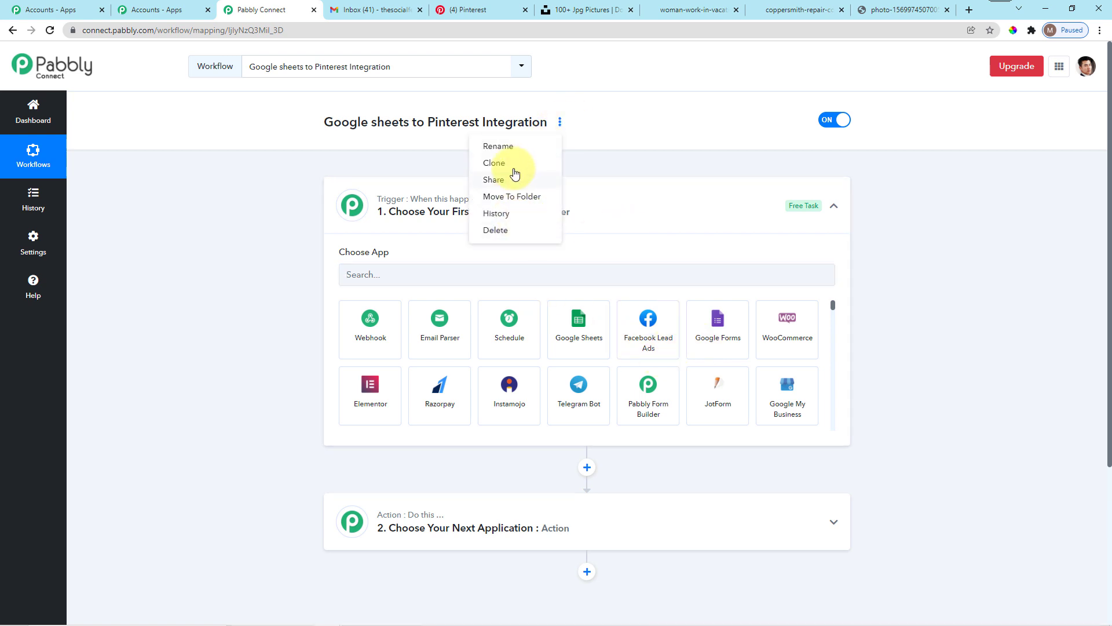
{"action": "left_click", "coordinate": [505, 146]}
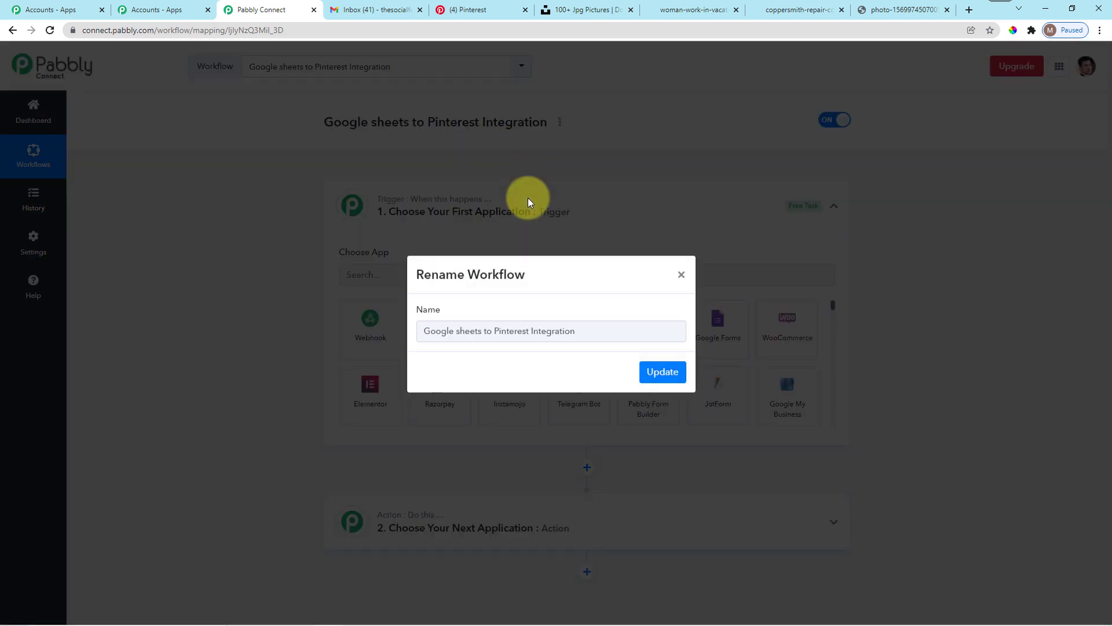
{"action": "left_click", "coordinate": [462, 340]}
{"action": "key", "text": "BackSpace"}
{"action": "type", "text": "S"}
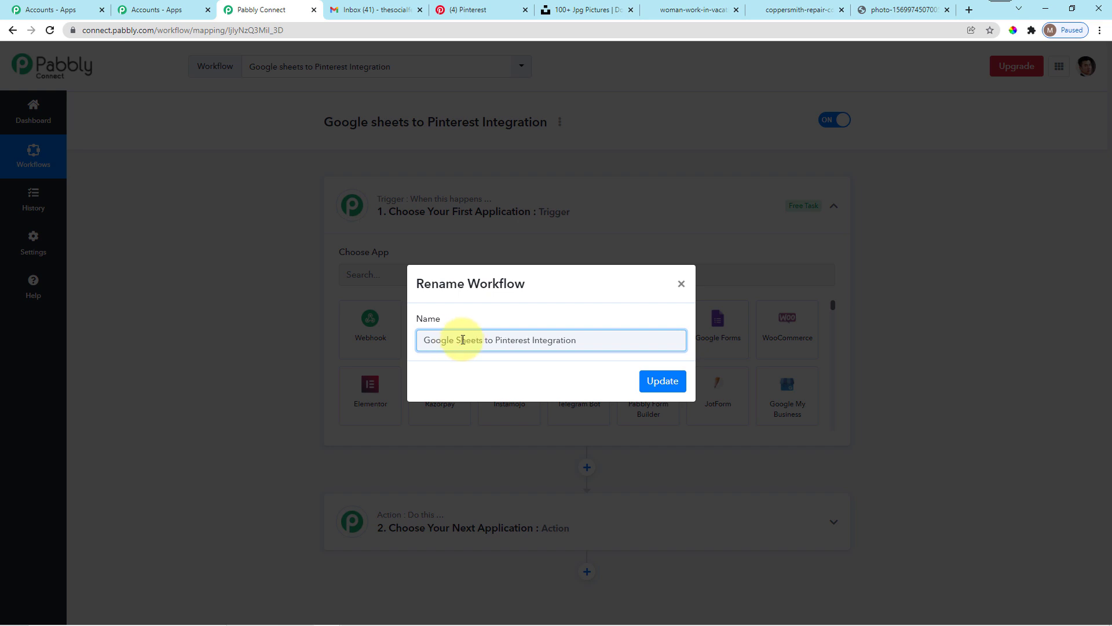
{"action": "left_click", "coordinate": [661, 388]}
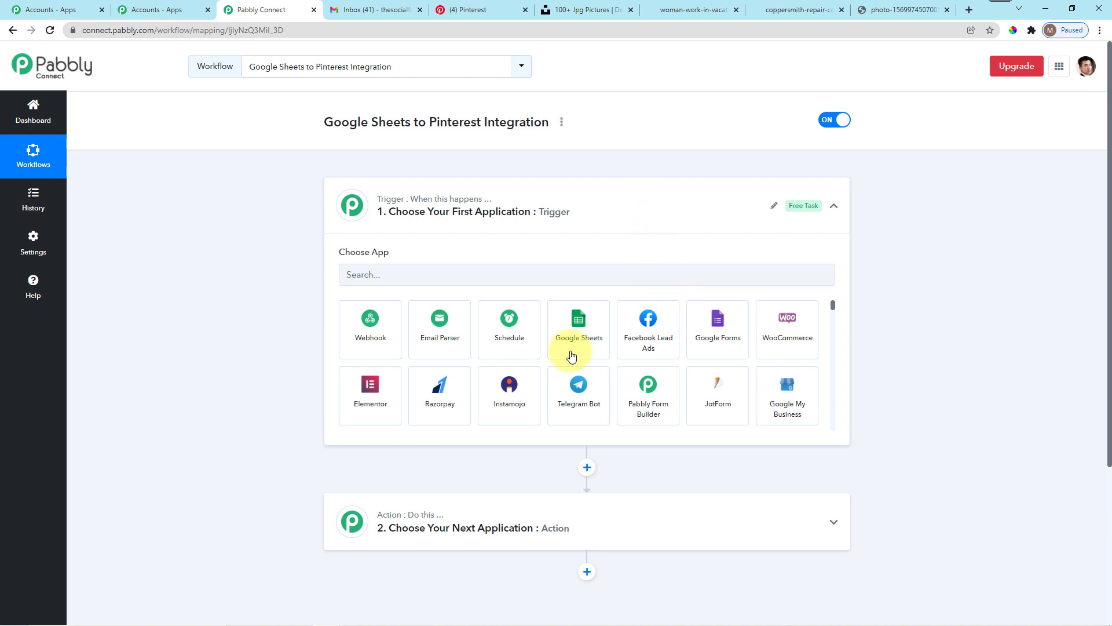
- Set Google Sheets as the trigger app with the New or Updated Spreadsheet Row event
{"action": "scroll", "coordinate": [574, 427], "scroll_direction": "down", "scroll_amount": 2}
{"action": "scroll", "coordinate": [559, 427], "scroll_direction": "up", "scroll_amount": 5}
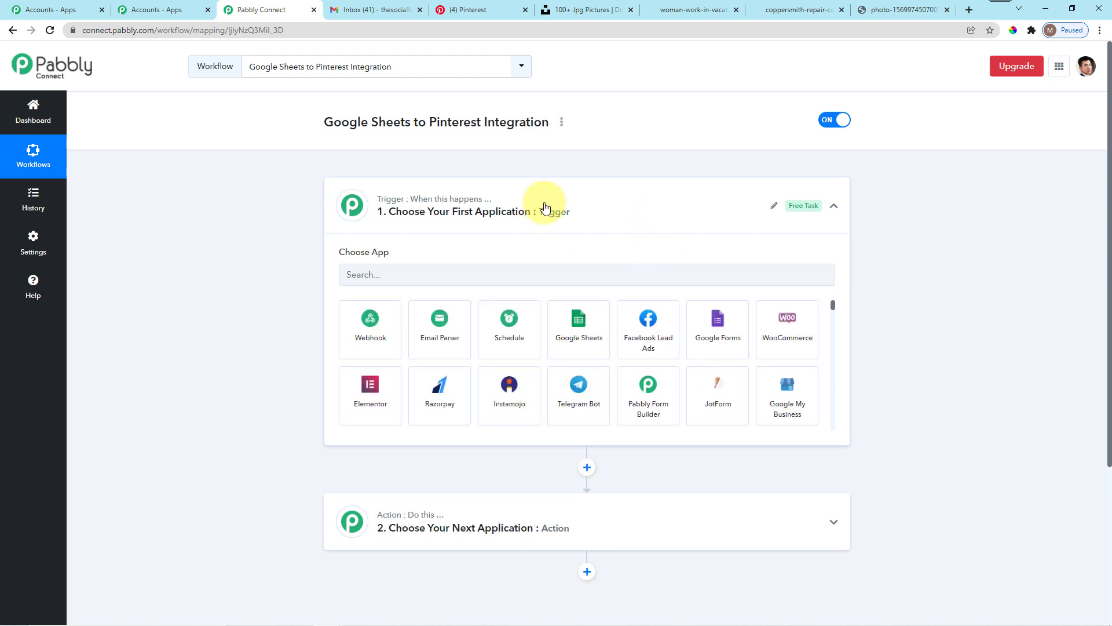
{"action": "scroll", "coordinate": [576, 390], "scroll_direction": "down", "scroll_amount": 6}
{"action": "scroll", "coordinate": [558, 545], "scroll_direction": "down", "scroll_amount": 2}
{"action": "scroll", "coordinate": [563, 517], "scroll_direction": "up", "scroll_amount": 2}
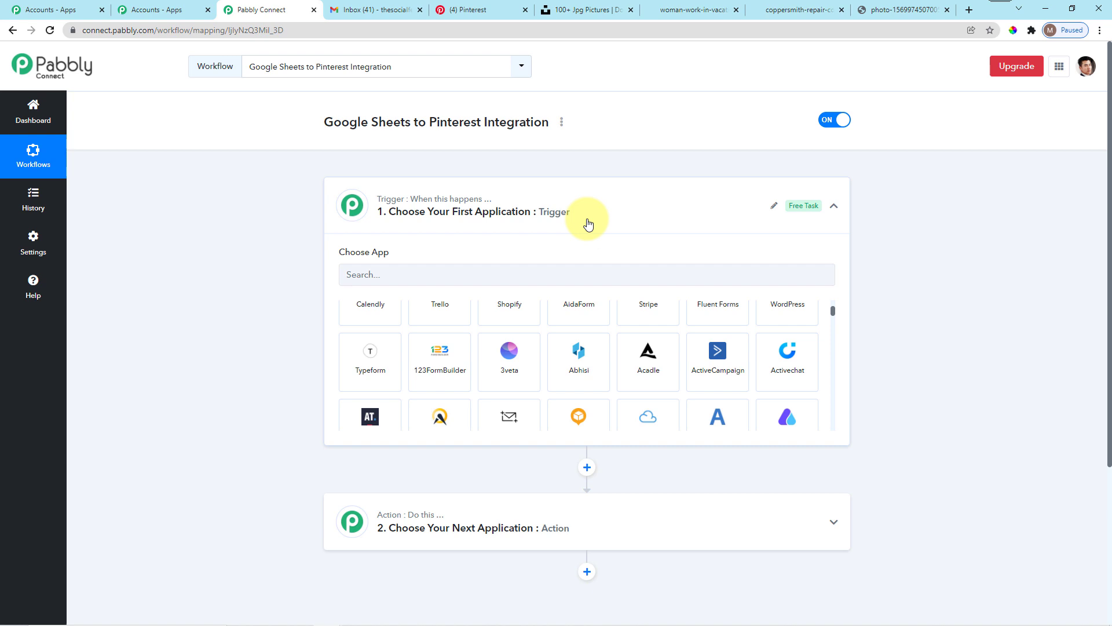
{"action": "left_click", "coordinate": [374, 275]}
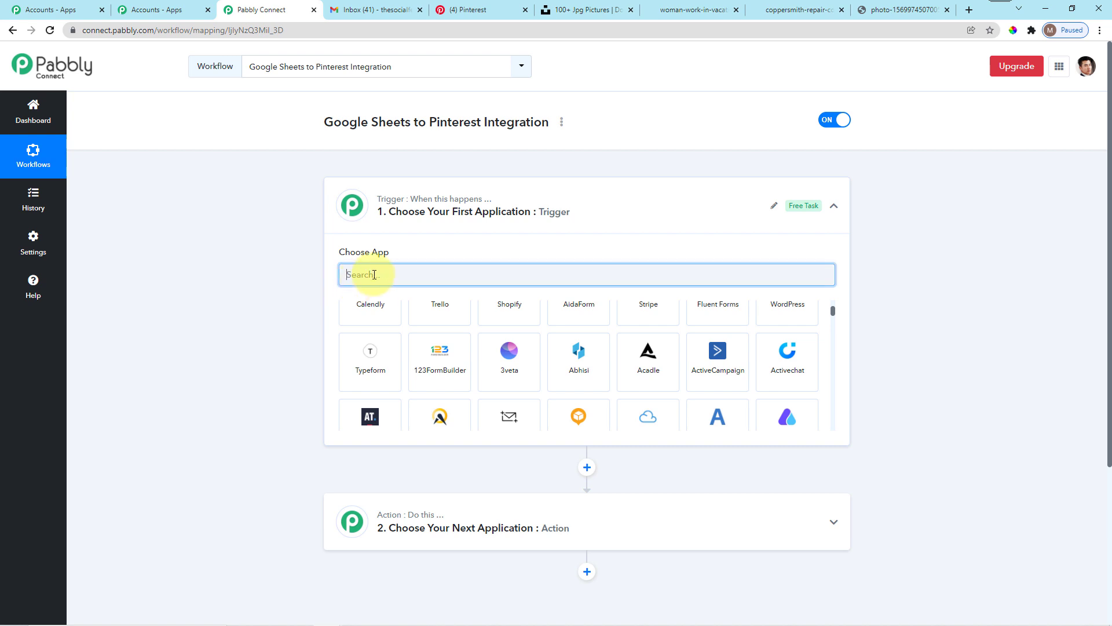
{"action": "type", "text": "Google"}
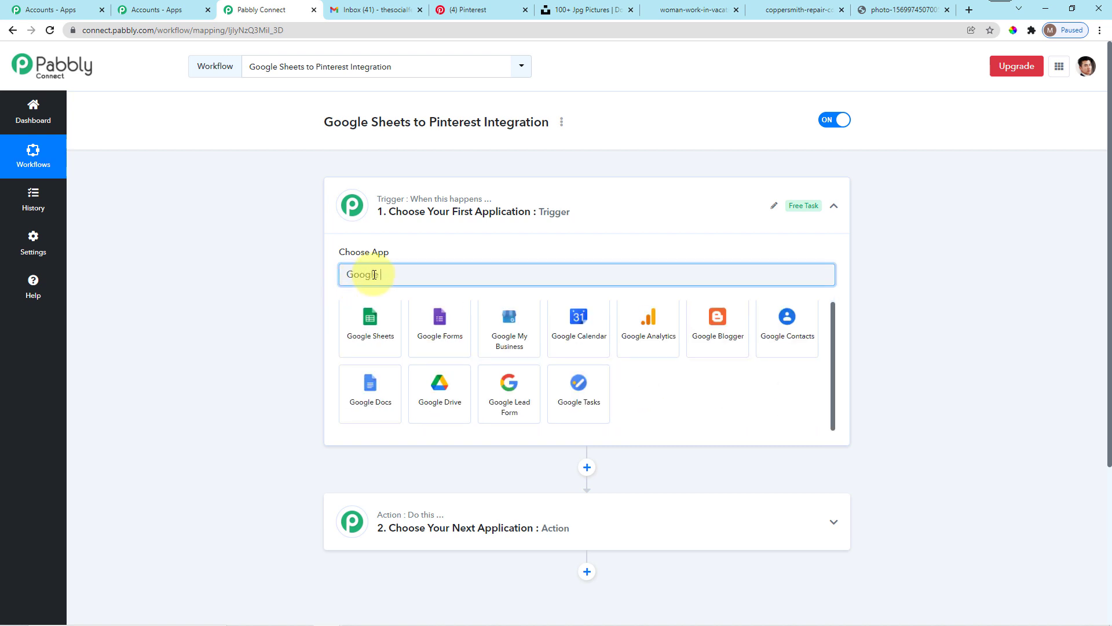
{"action": "left_click", "coordinate": [368, 334]}
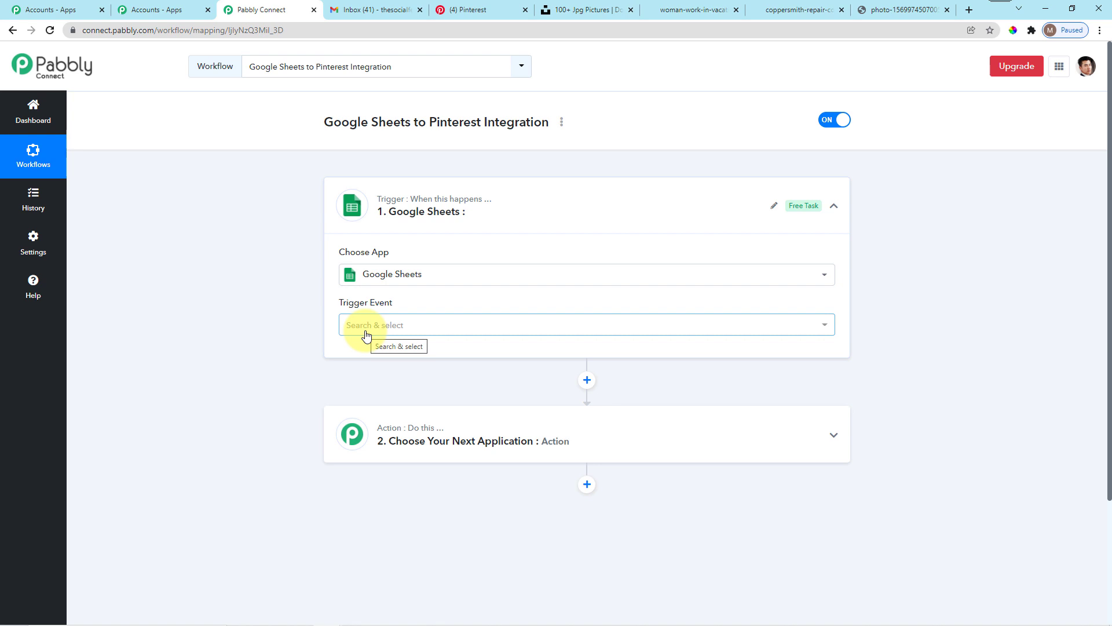
{"action": "scroll", "coordinate": [537, 251], "scroll_direction": "down", "scroll_amount": 2}
{"action": "left_click", "coordinate": [404, 210]}
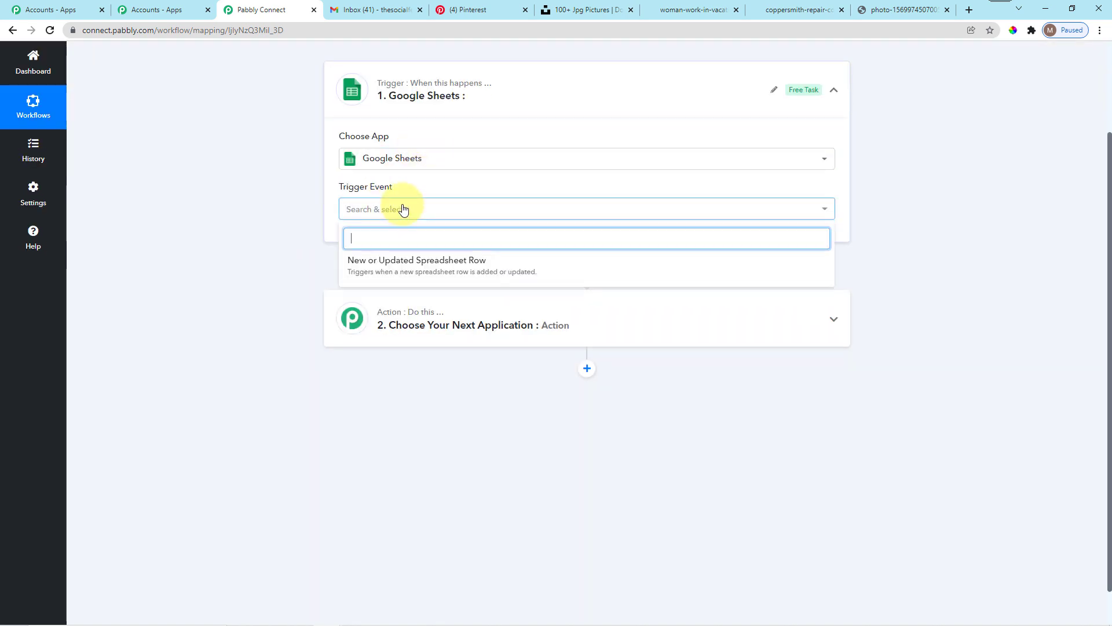
{"action": "left_click", "coordinate": [454, 270]}
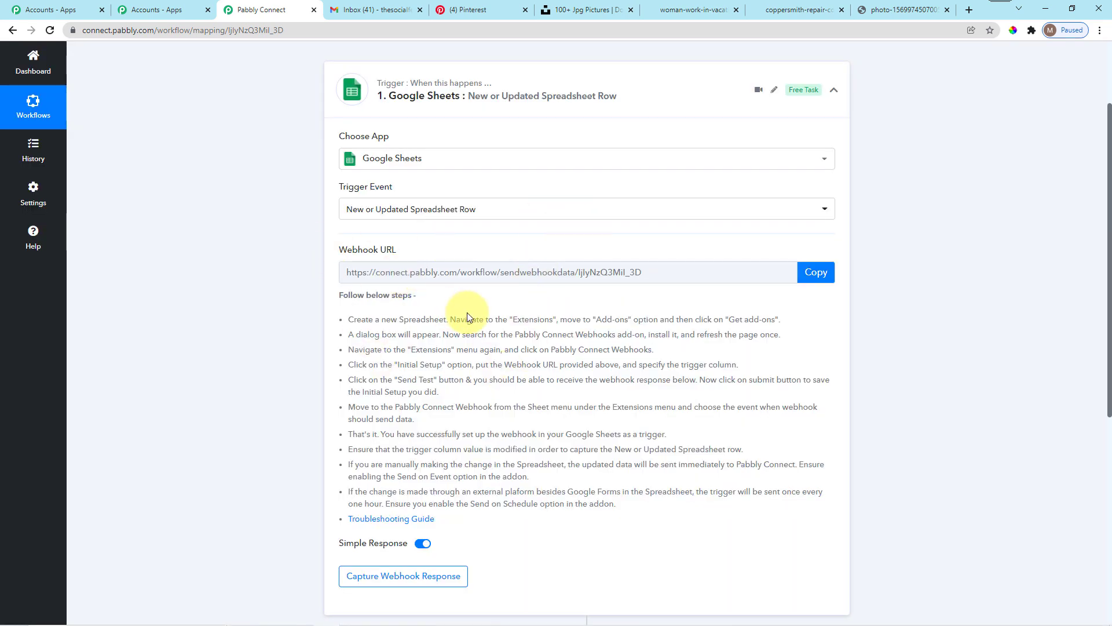
- Copy the Google Sheets trigger's webhook URL
{"action": "mouse_move", "coordinate": [382, 253]}
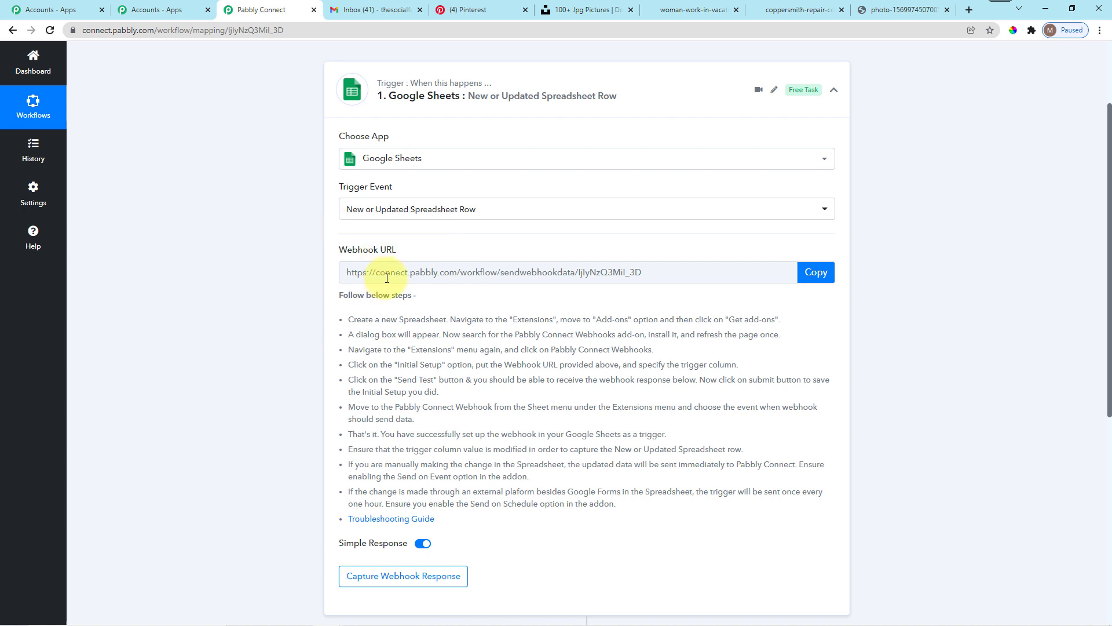
{"action": "left_click", "coordinate": [807, 272]}
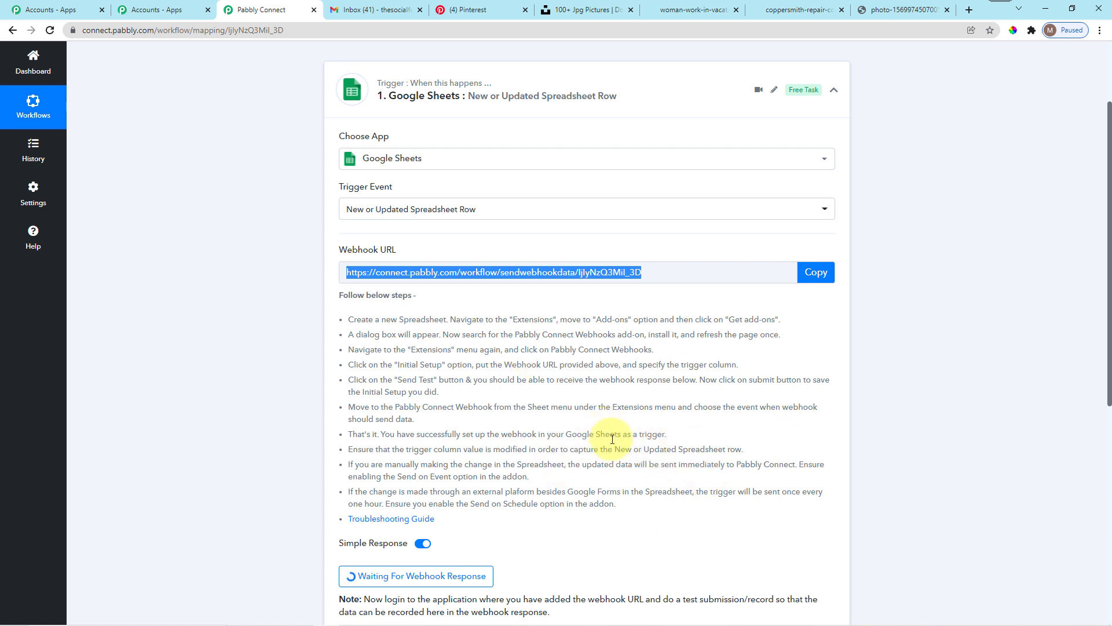
{"action": "left_click", "coordinate": [365, 10]}
- Start a new blank spreadsheet in Google Sheets from the Google apps grid
{"action": "left_click", "coordinate": [1100, 58]}
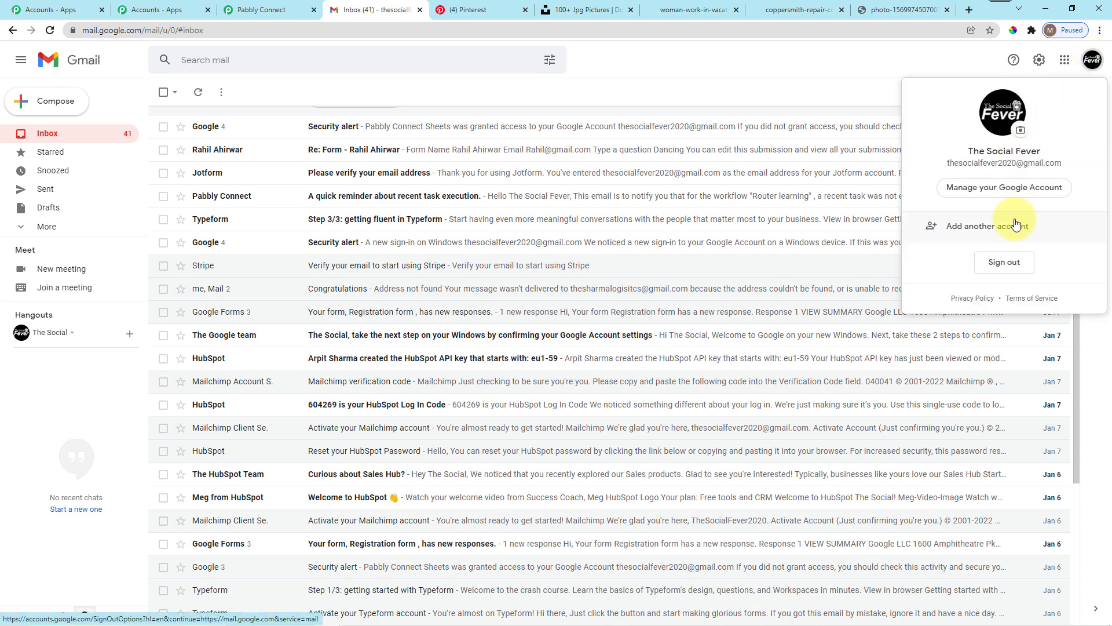
{"action": "left_click", "coordinate": [1065, 59]}
{"action": "scroll", "coordinate": [979, 212], "scroll_direction": "down", "scroll_amount": 8}
{"action": "scroll", "coordinate": [987, 214], "scroll_direction": "up", "scroll_amount": 5}
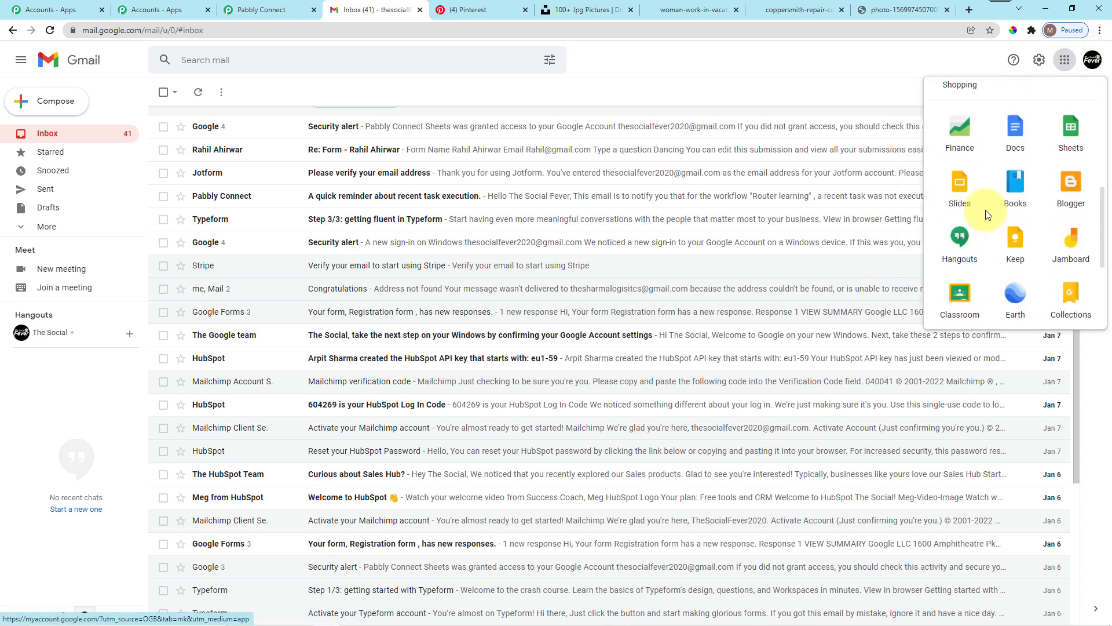
{"action": "left_click", "coordinate": [1074, 186]}
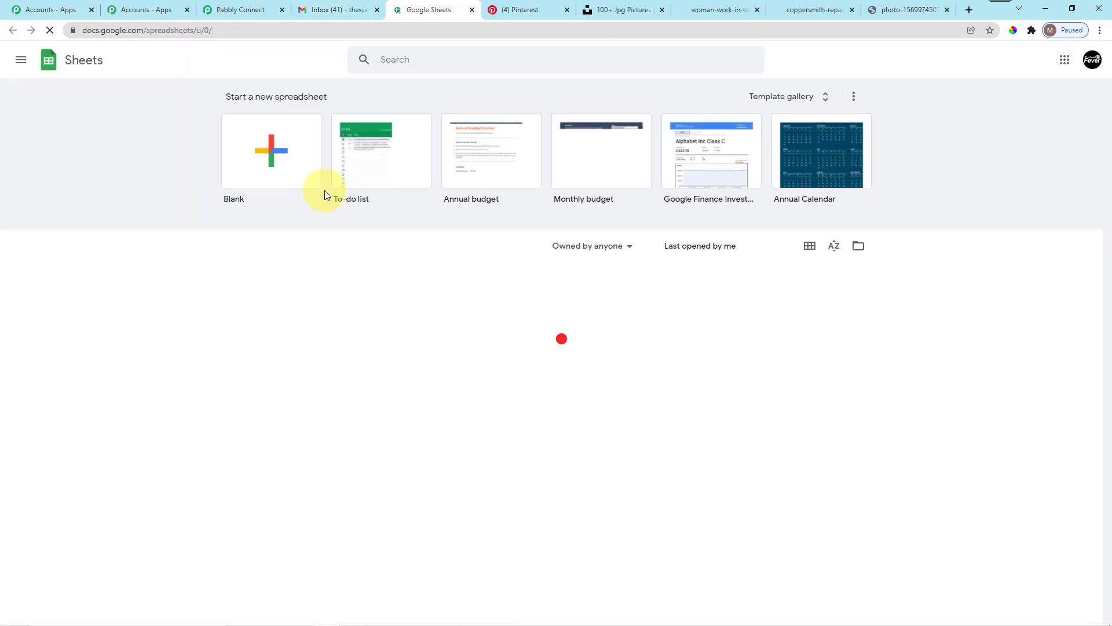
{"action": "left_click", "coordinate": [296, 192]}
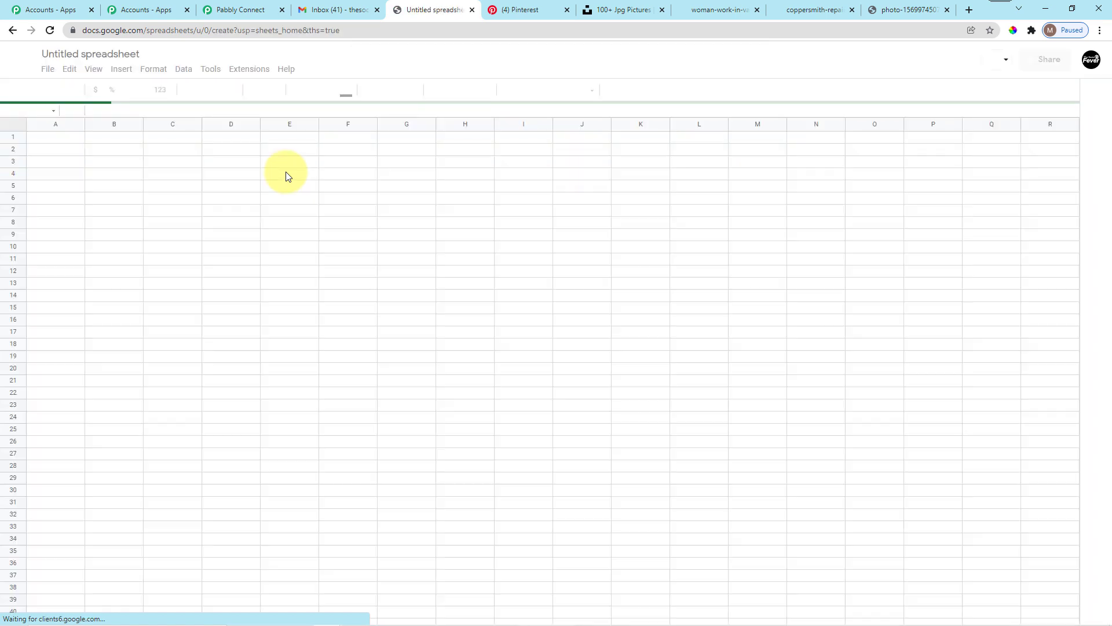
- Retitle the spreadsheet 'High definition Images'
{"action": "left_click", "coordinate": [132, 54]}
{"action": "left_click", "coordinate": [137, 54]}
{"action": "key", "text": "BackSpace"}
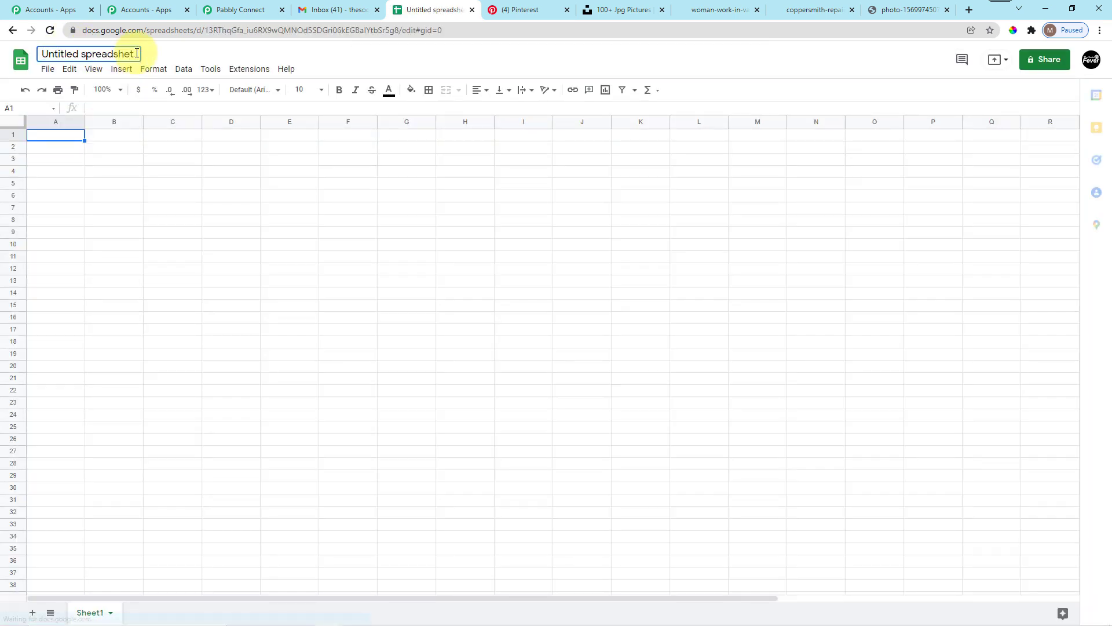
{"action": "left_click_drag", "start_coordinate": [135, 54], "coordinate": [80, 53]}
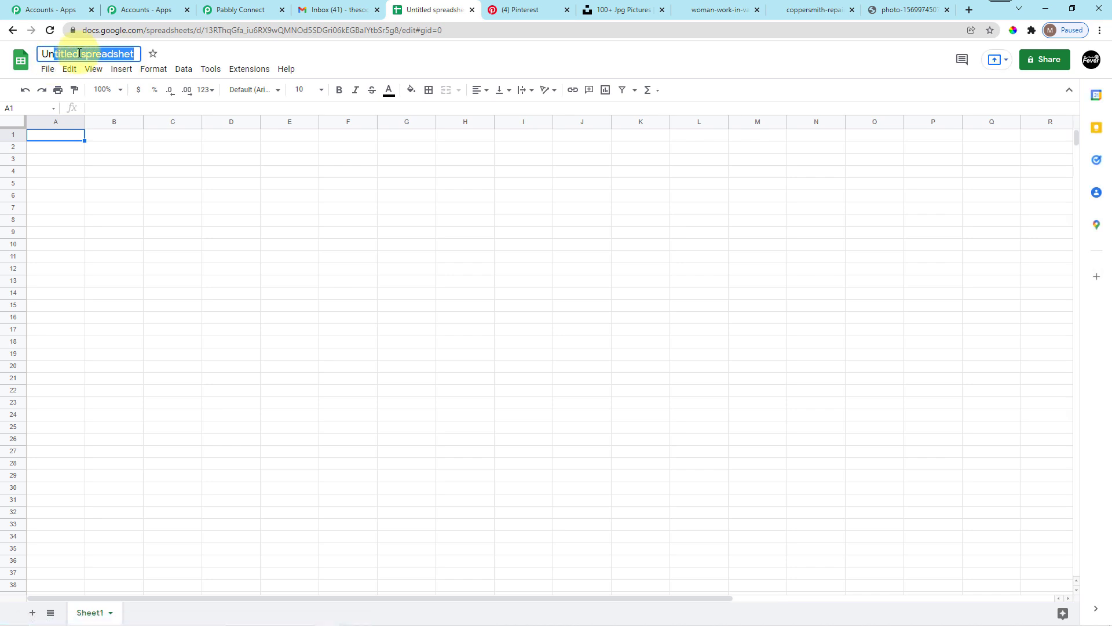
{"action": "key", "text": "BackSpace"}
{"action": "key", "text": "BackSpace"}
{"action": "type", "text": "High definition Images"}
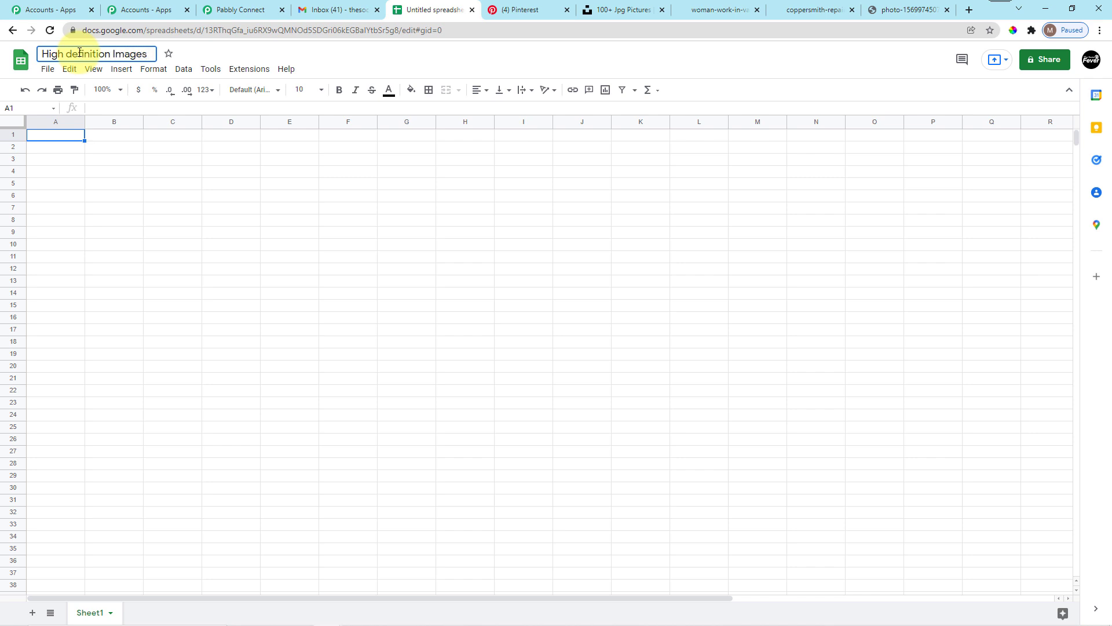
- Enter the headers Title, Description and Image URL in cells A1 to C1
{"action": "left_click", "coordinate": [68, 141]}
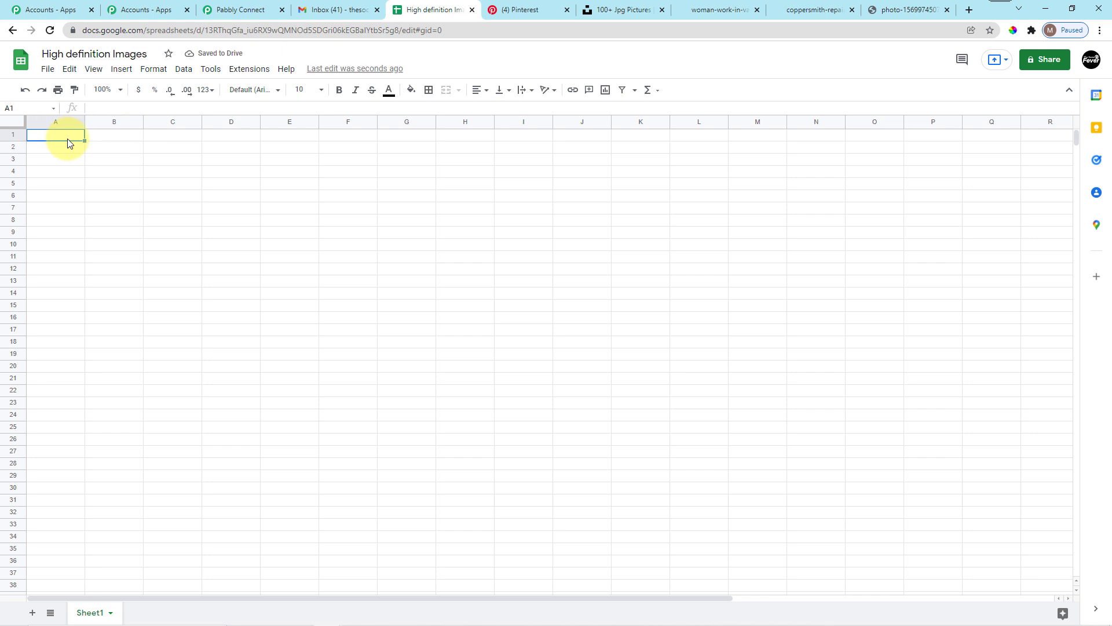
{"action": "type", "text": "Tile"}
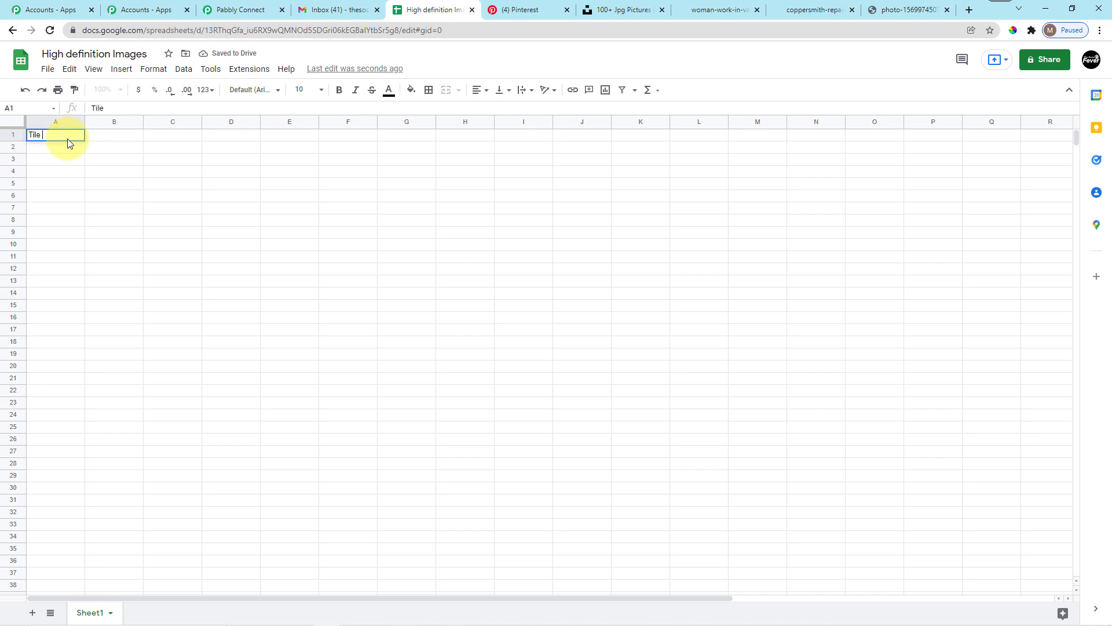
{"action": "type", "text": " tl"}
{"action": "left_click", "coordinate": [111, 138]}
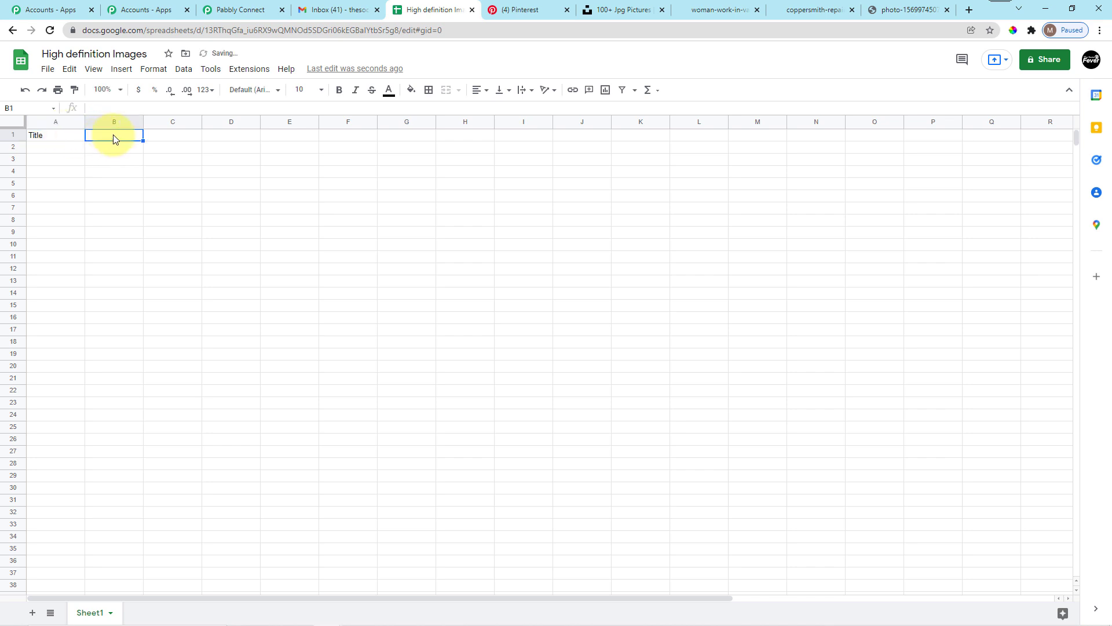
{"action": "type", "text": "Description"}
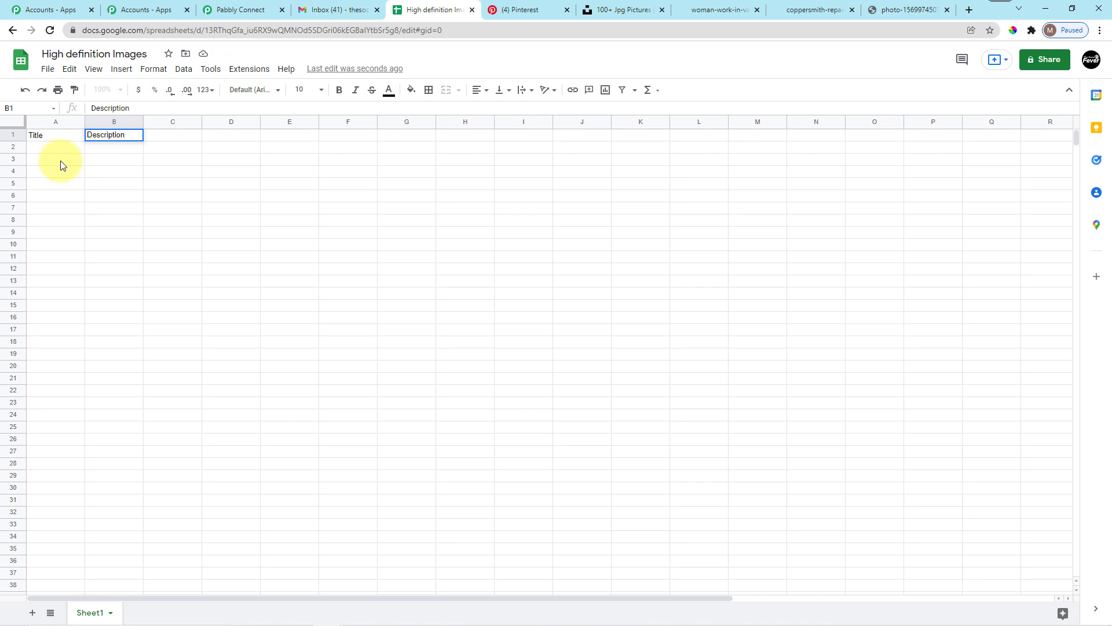
{"action": "left_click", "coordinate": [183, 137]}
{"action": "type", "text": "i mage"}
{"action": "key", "text": "BackSpace"}
{"action": "key", "text": "BackSpace"}
{"action": "key", "text": "BackSpace"}
{"action": "key", "text": "BackSpace"}
{"action": "key", "text": "BackSpace"}
{"action": "key", "text": "BackSpace"}
{"action": "key", "text": "BackSpace"}
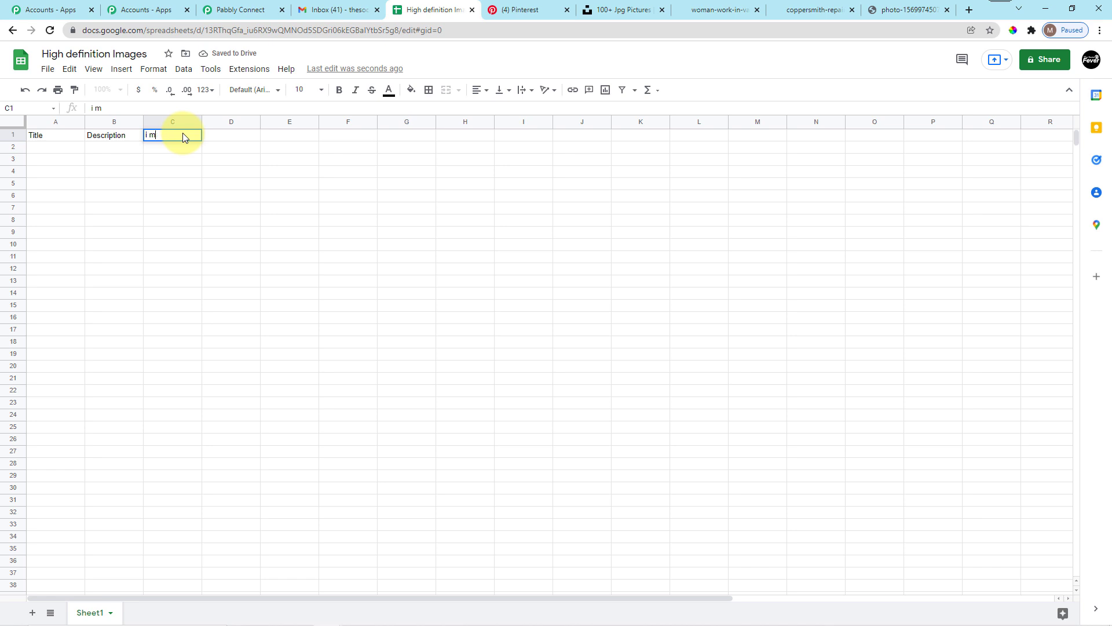
{"action": "type", "text": "image URL"}
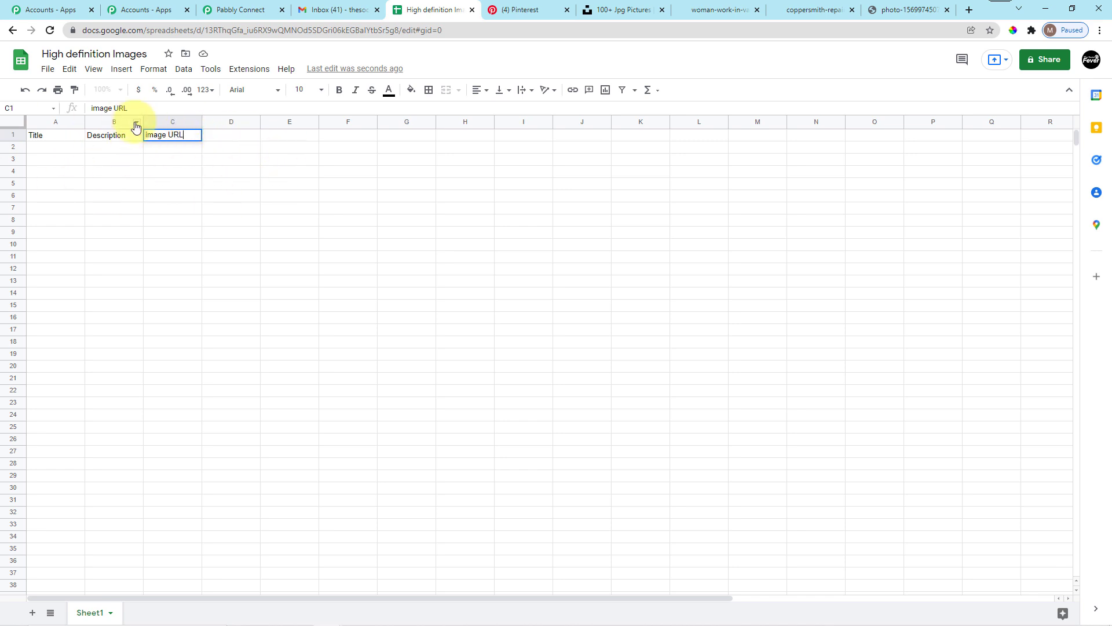
{"action": "left_click", "coordinate": [117, 153]}
{"action": "left_click", "coordinate": [174, 149]}
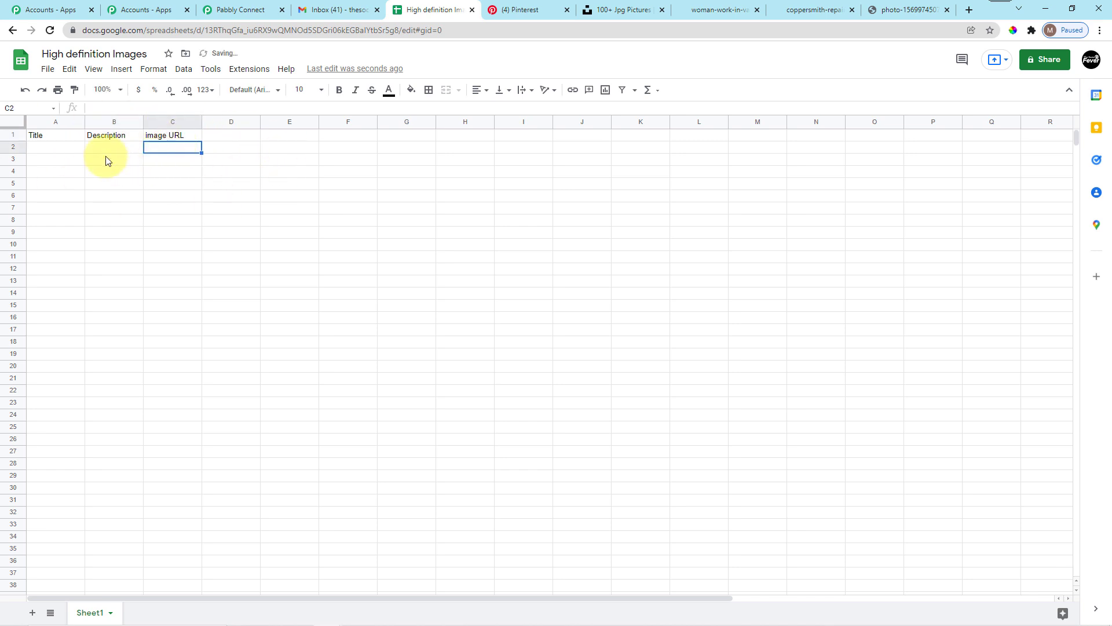
{"action": "left_click", "coordinate": [77, 154]}
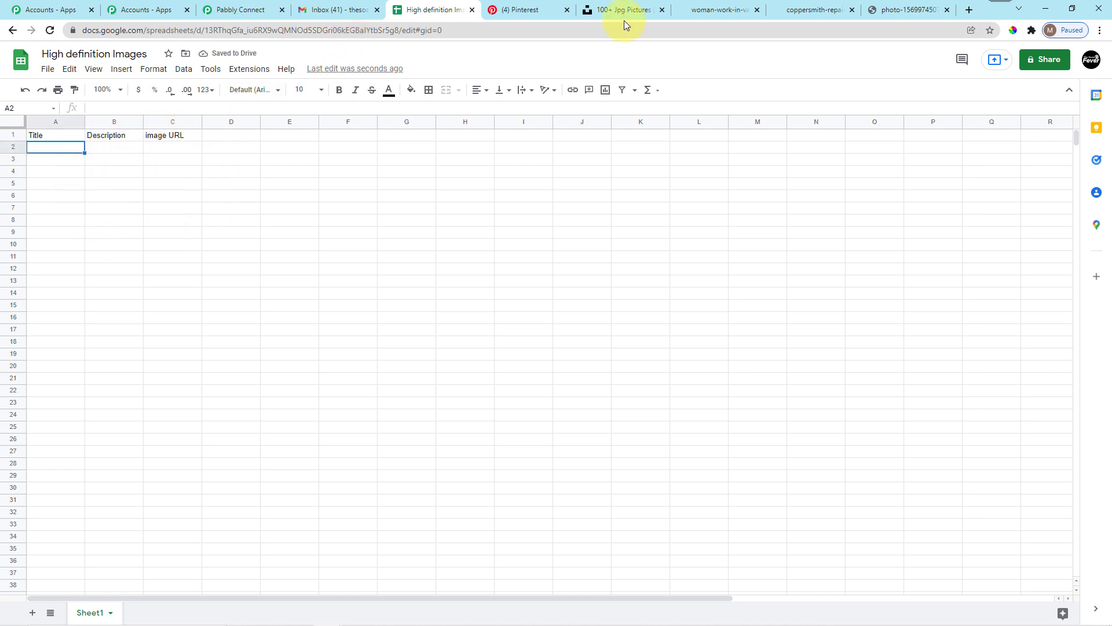
- Enter the title 'Clam atmosphere' in A2 and widen column A
{"action": "left_click", "coordinate": [704, 9]}
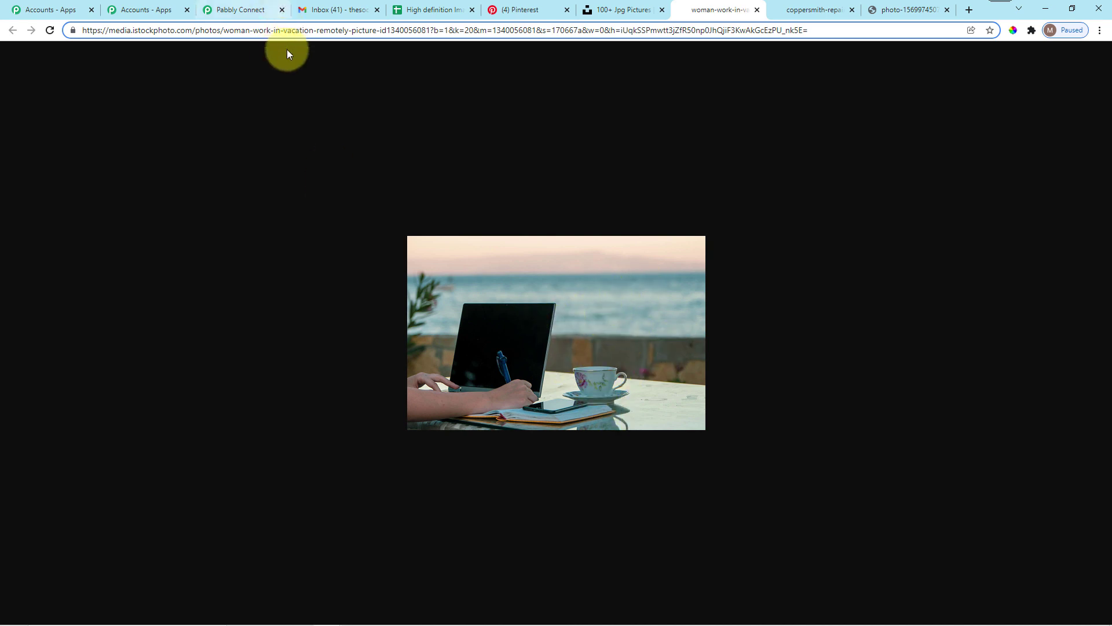
{"action": "left_click", "coordinate": [76, 8]}
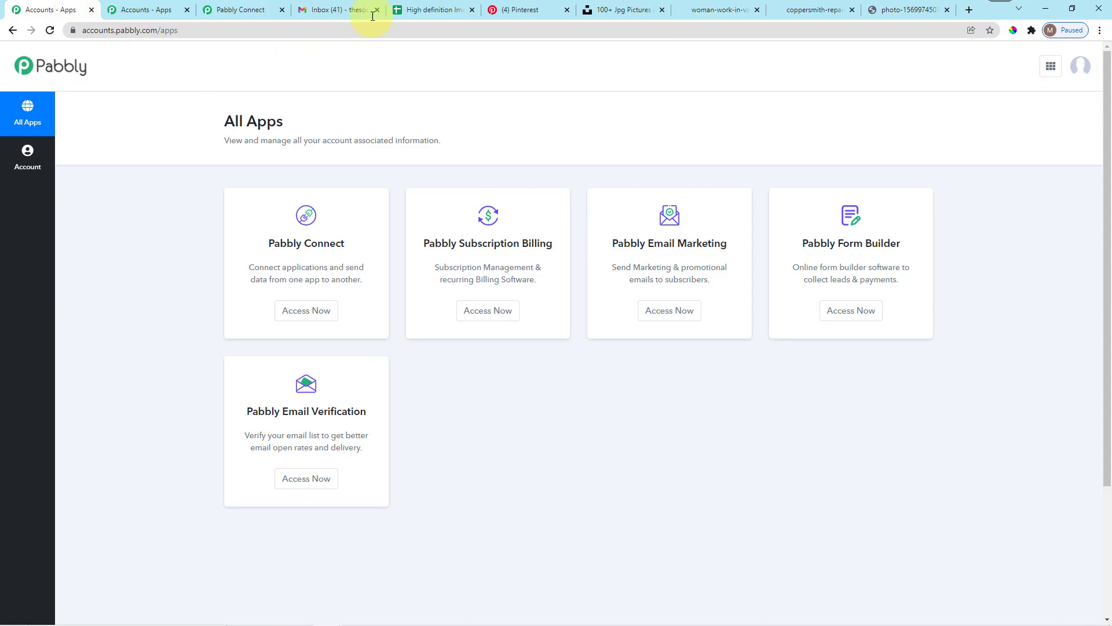
{"action": "left_click", "coordinate": [413, 7]}
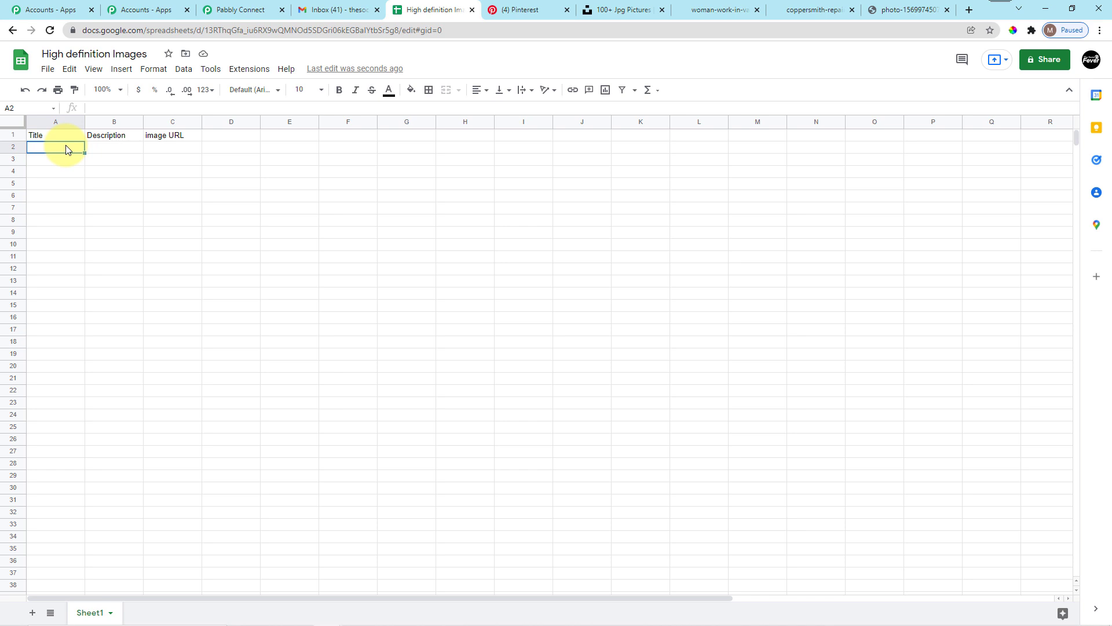
{"action": "type", "text": "Clam atmosphere"}
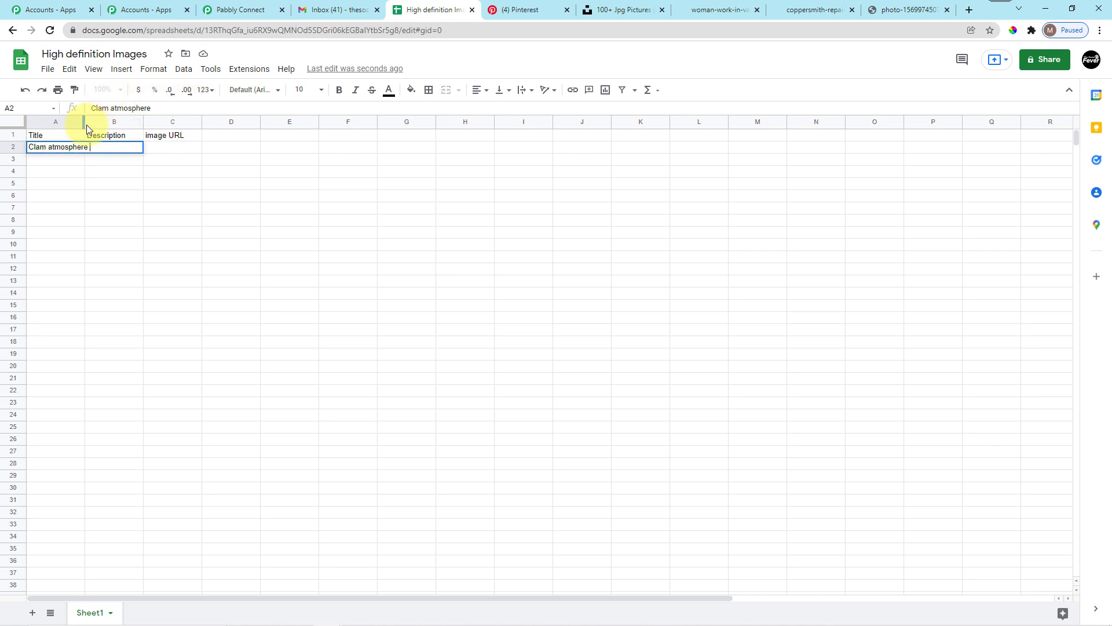
{"action": "left_click_drag", "start_coordinate": [84, 123], "coordinate": [125, 123]}
{"action": "left_click", "coordinate": [168, 149]}
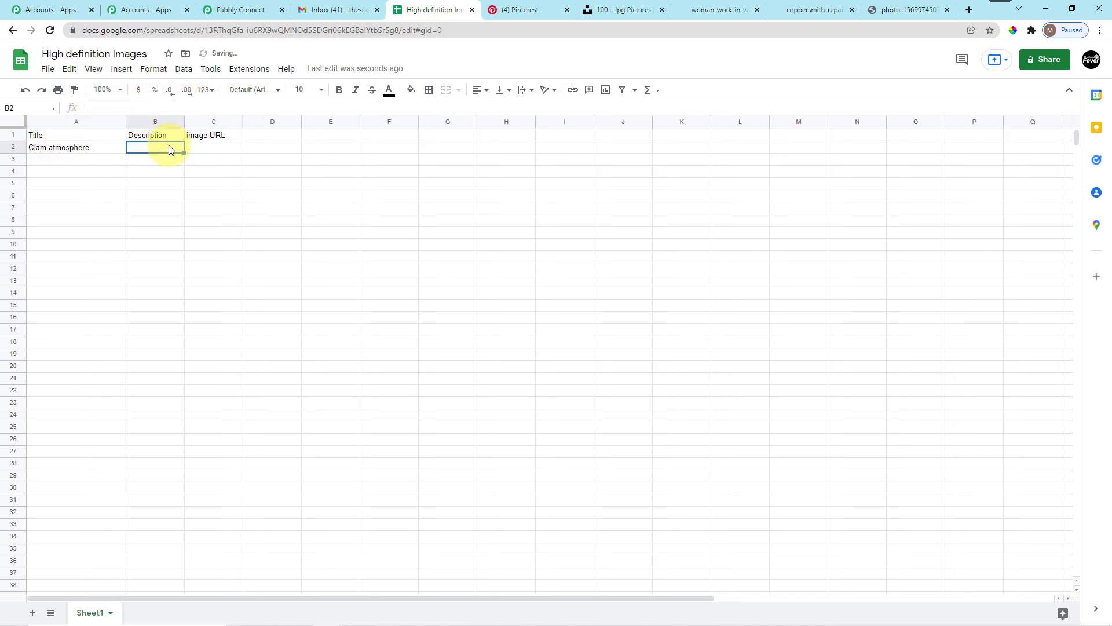
- Type the woman-on-laptop-near-the-shore description in B2 and widen column B
{"action": "type", "text": "A woam"}
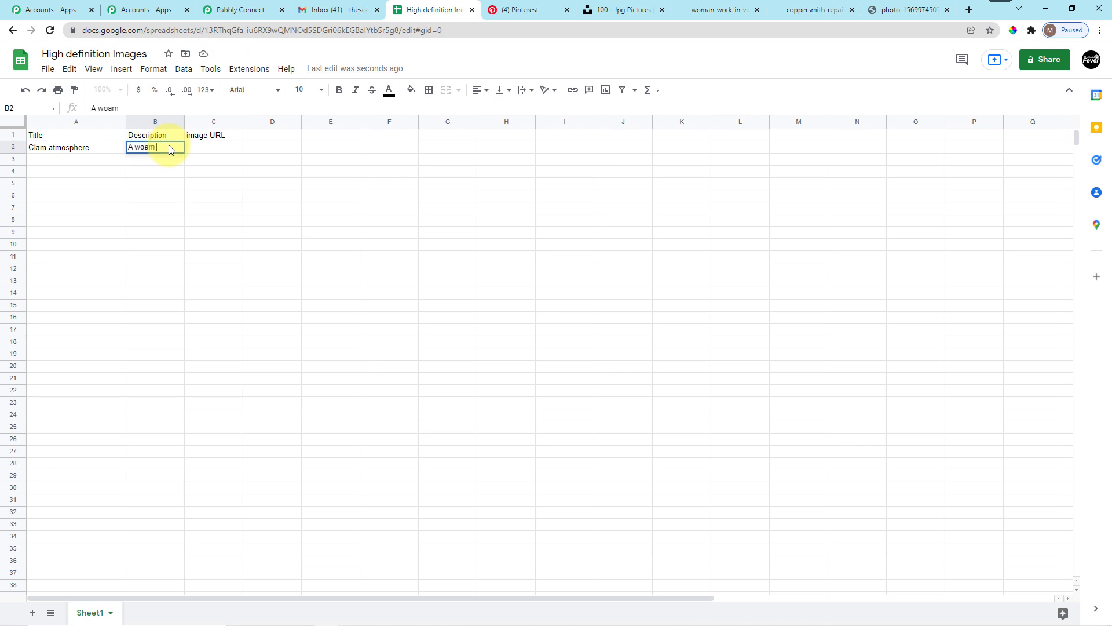
{"action": "type", "text": " woe"}
{"action": "type", "text": "rking "}
{"action": "type", "text": "peacefu"}
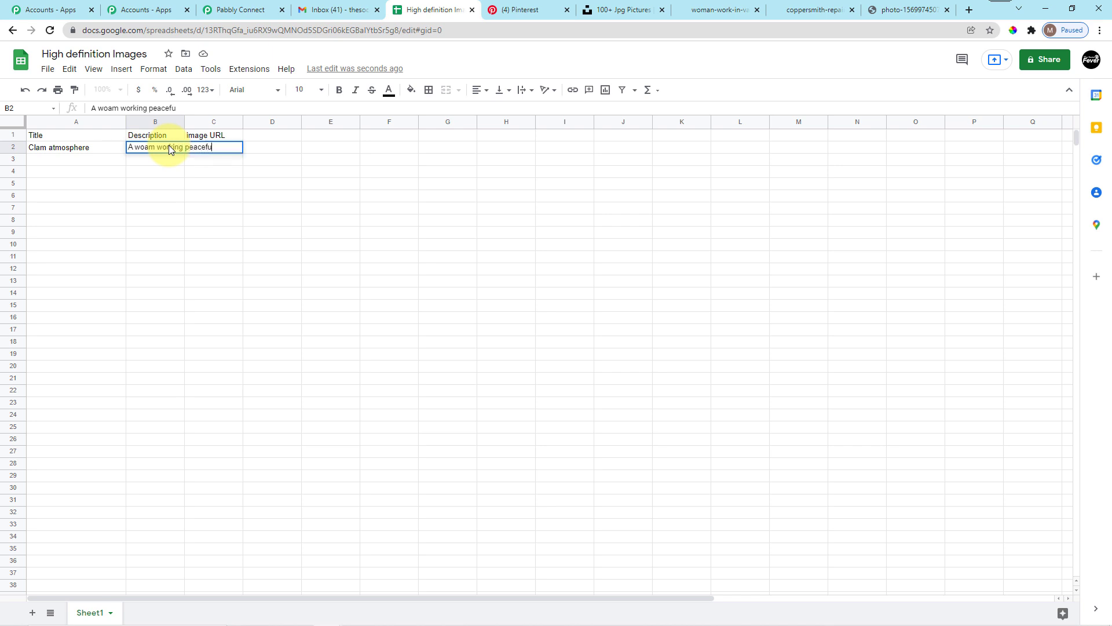
{"action": "type", "text": "ly on her "}
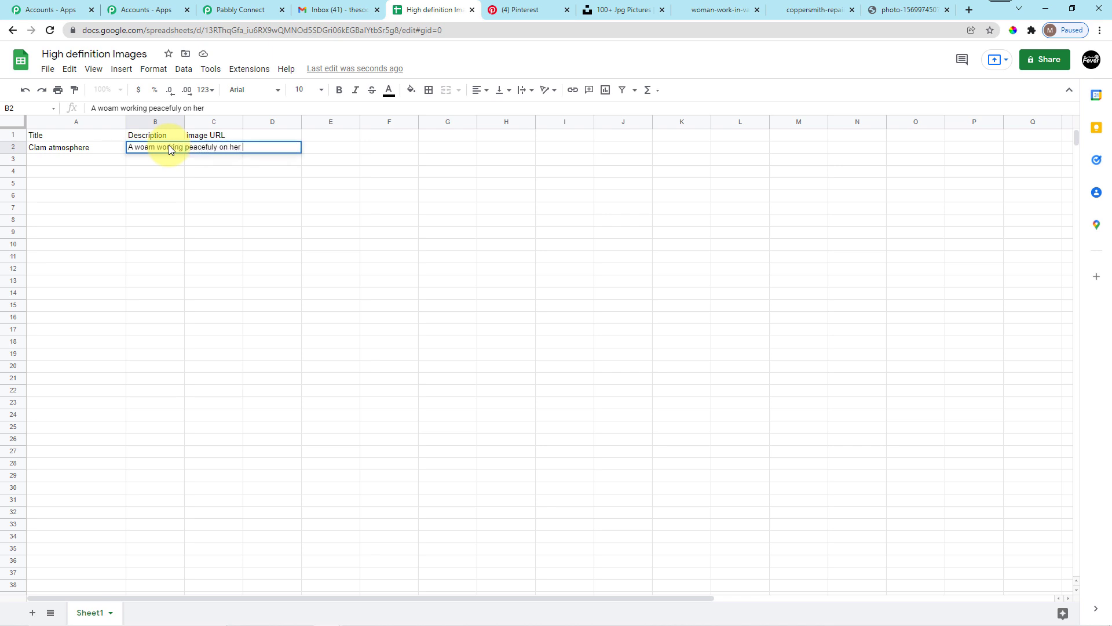
{"action": "type", "text": "laptop near the shore"}
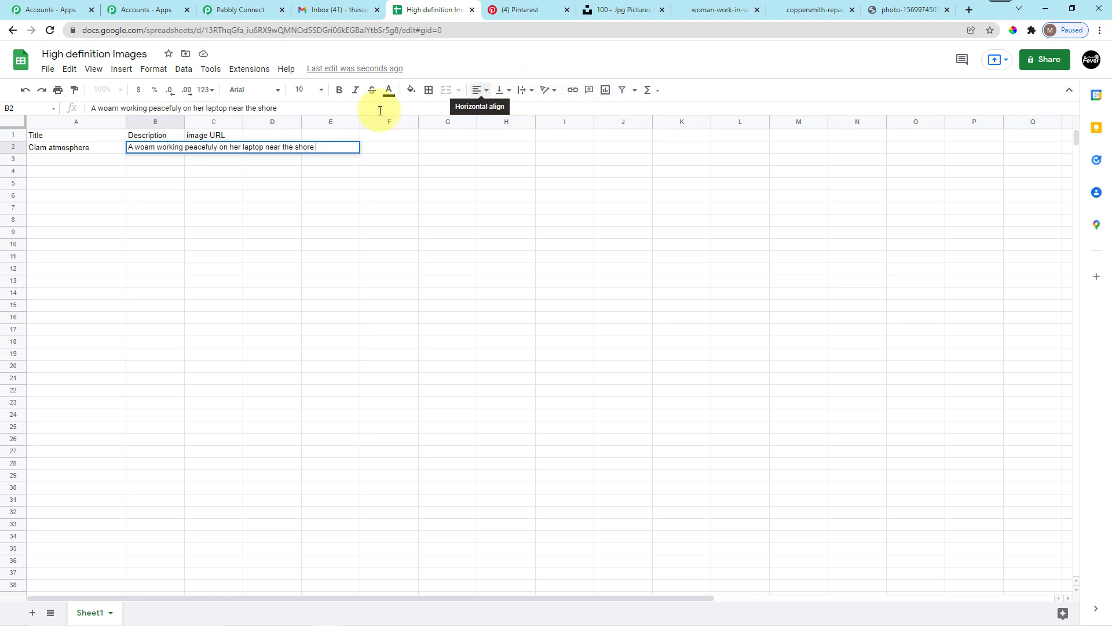
{"action": "left_click", "coordinate": [232, 122]}
{"action": "left_click", "coordinate": [304, 174]}
{"action": "left_click_drag", "start_coordinate": [184, 122], "coordinate": [374, 118]}
{"action": "left_click", "coordinate": [274, 128]}
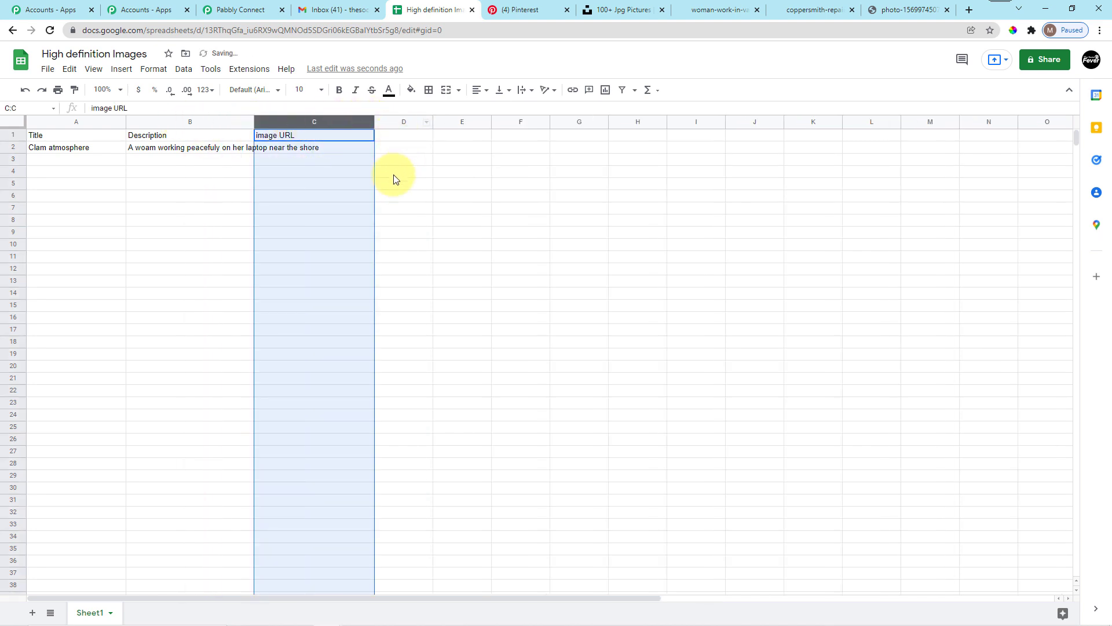
{"action": "left_click", "coordinate": [336, 148]}
{"action": "left_click", "coordinate": [247, 149]}
- Paste the stock photo's istockphoto image URL into cell C2
{"action": "left_click", "coordinate": [501, 98]}
{"action": "left_click", "coordinate": [278, 153]}
{"action": "left_click", "coordinate": [278, 152]}
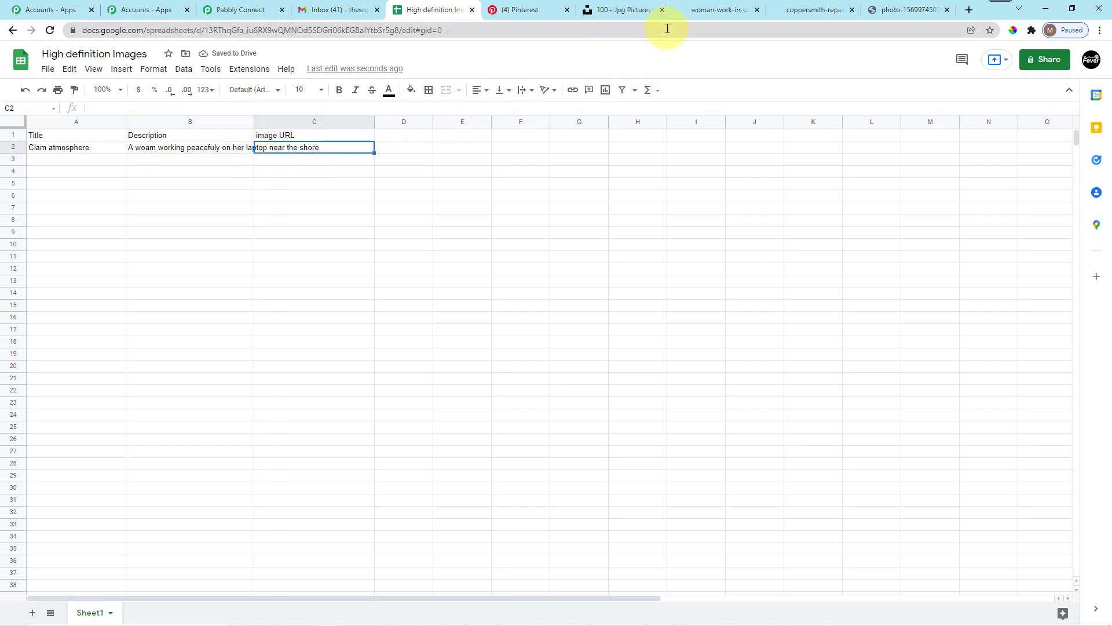
{"action": "left_click", "coordinate": [620, 10]}
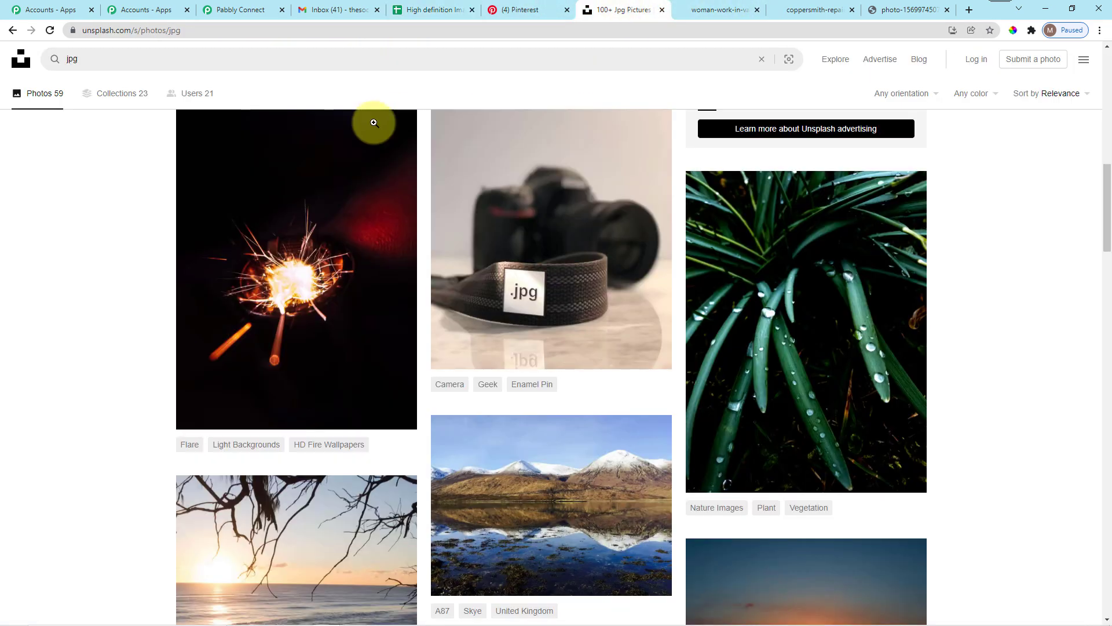
{"action": "left_click", "coordinate": [745, 9]}
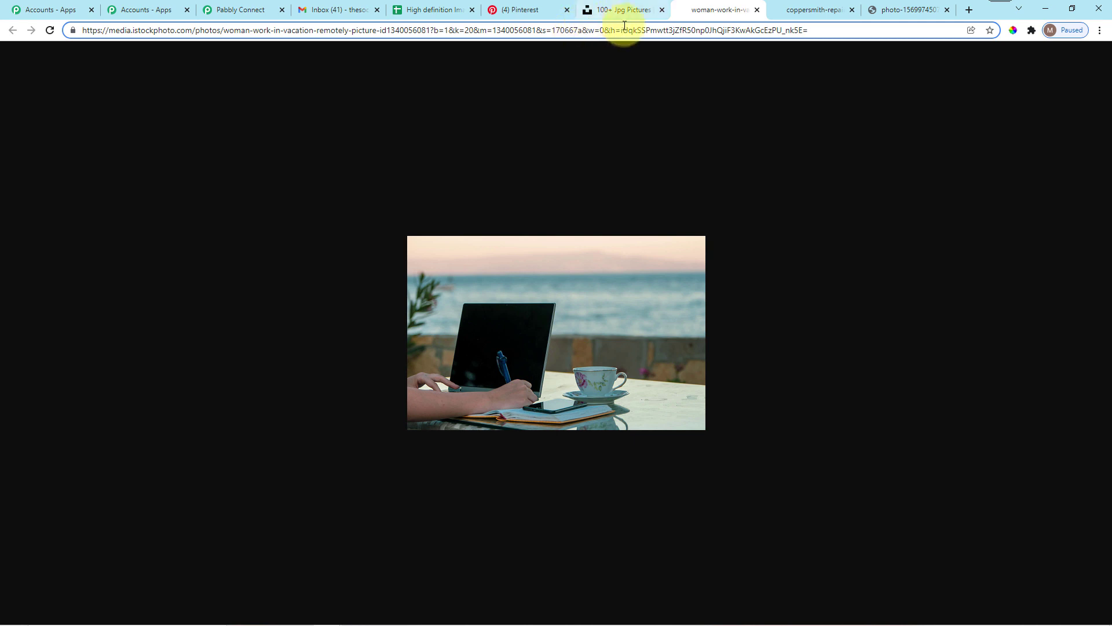
{"action": "triple_click", "coordinate": [652, 30]}
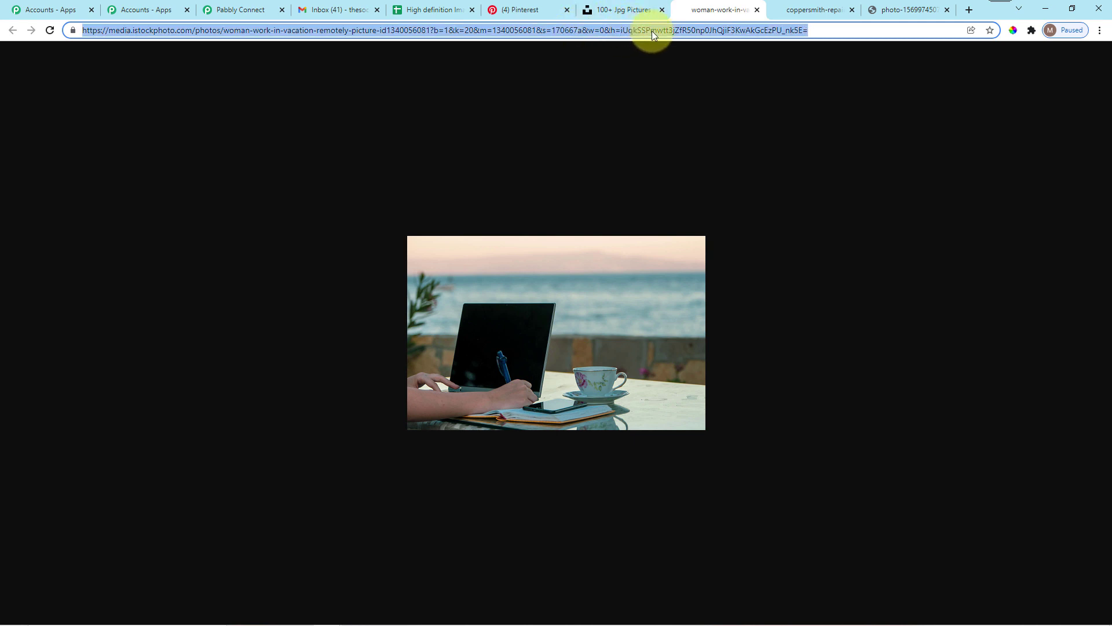
{"action": "left_click", "coordinate": [391, 6]}
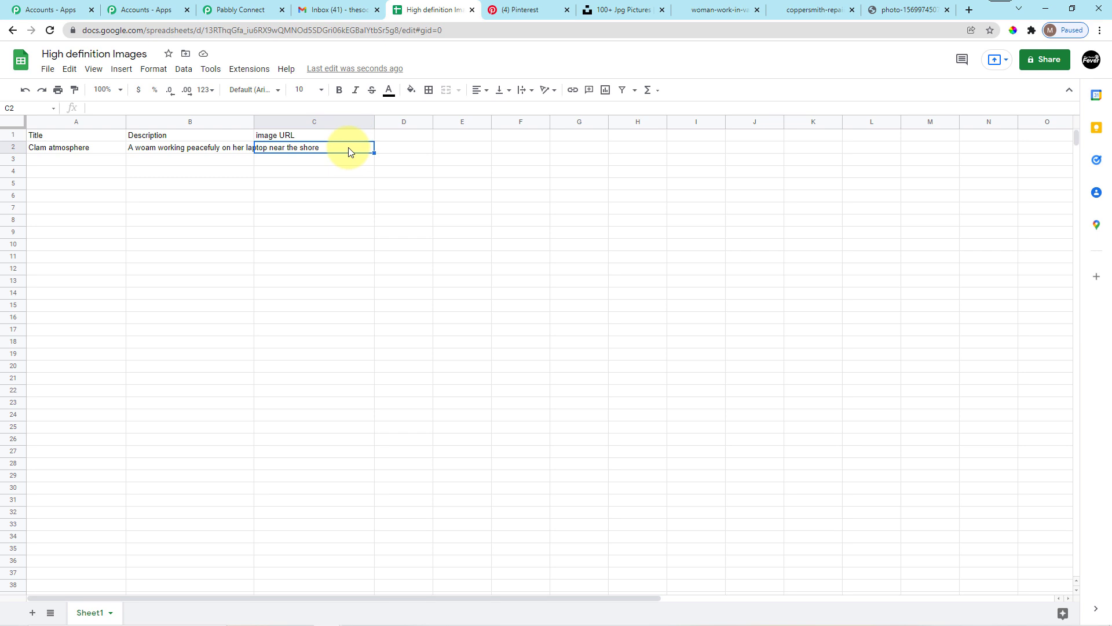
{"action": "key", "text": "ctrl+v"}
{"action": "left_click", "coordinate": [331, 165]}
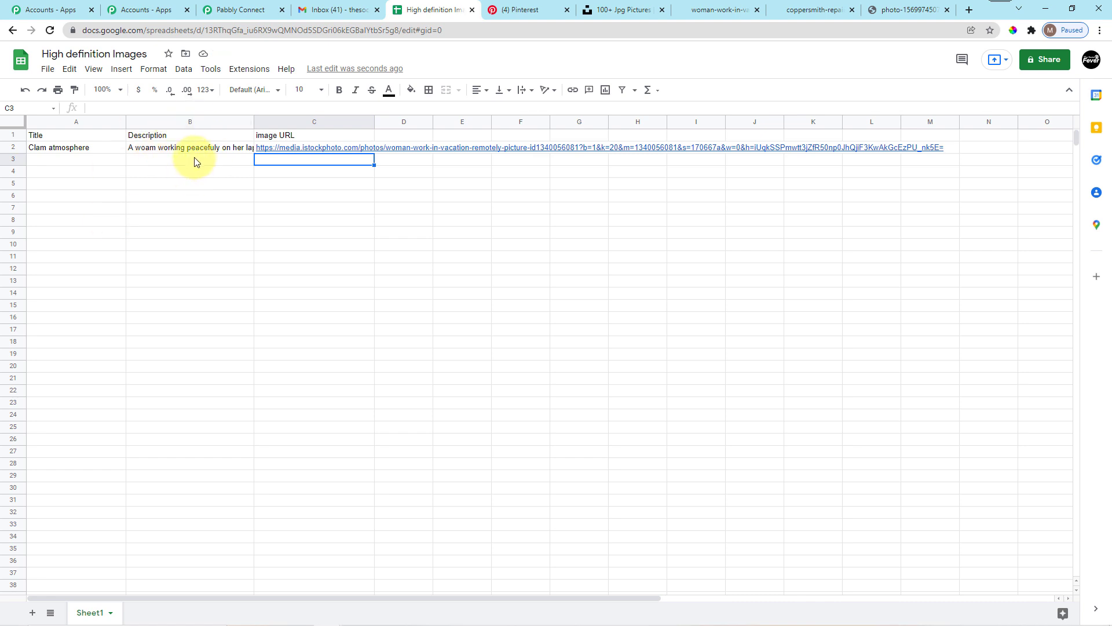
- Correct 'woam' to 'woman' in the B2 description
{"action": "left_click", "coordinate": [155, 150]}
{"action": "double_click", "coordinate": [153, 147]}
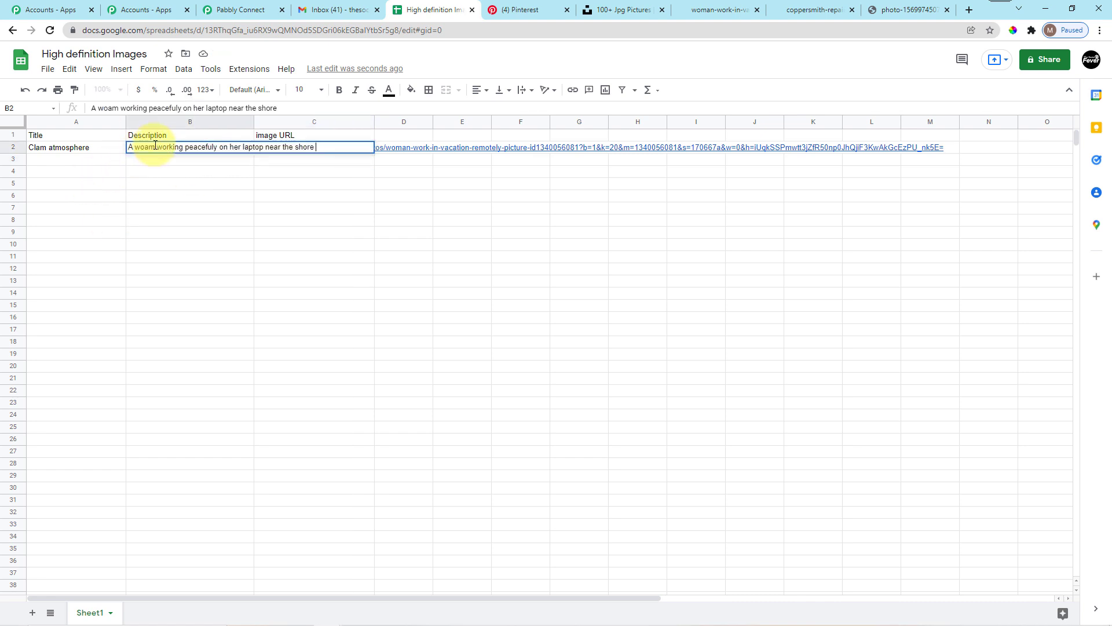
{"action": "key", "text": "BackSpace"}
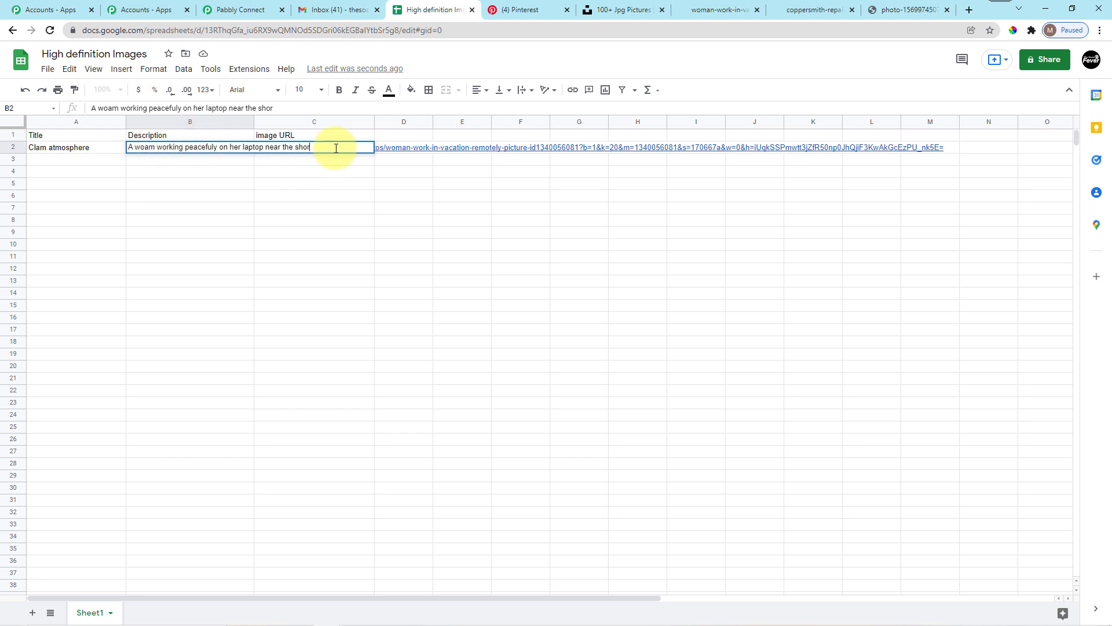
{"action": "left_click", "coordinate": [153, 147]}
{"action": "key", "text": "BackSpace"}
{"action": "key", "text": "BackSpace"}
{"action": "type", "text": "man"}
{"action": "key", "text": "Return"}
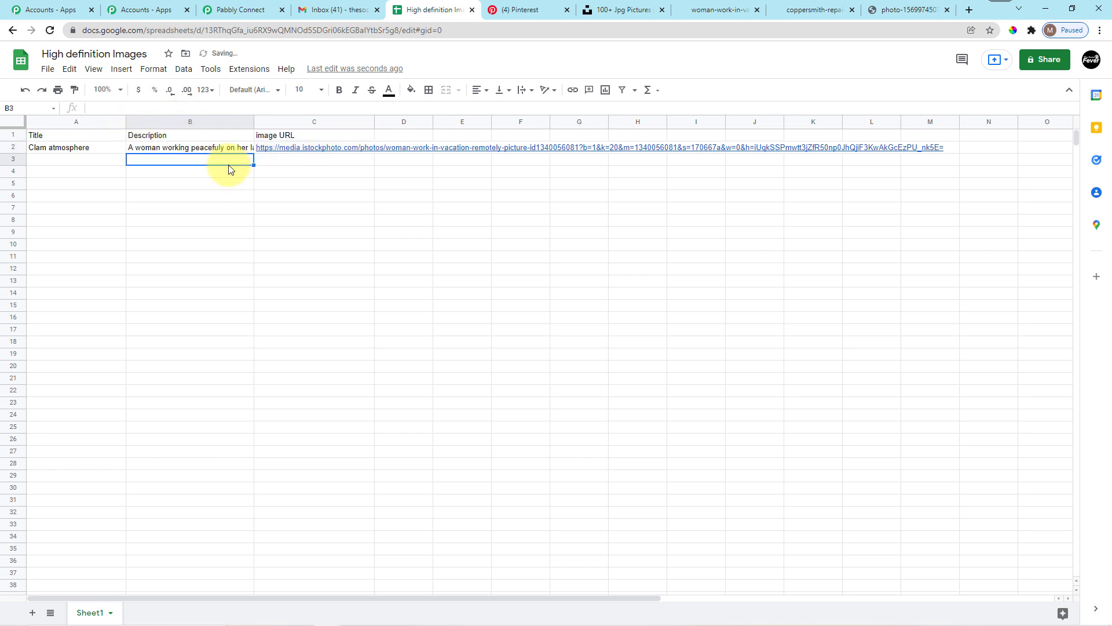
{"action": "left_click", "coordinate": [232, 148]}
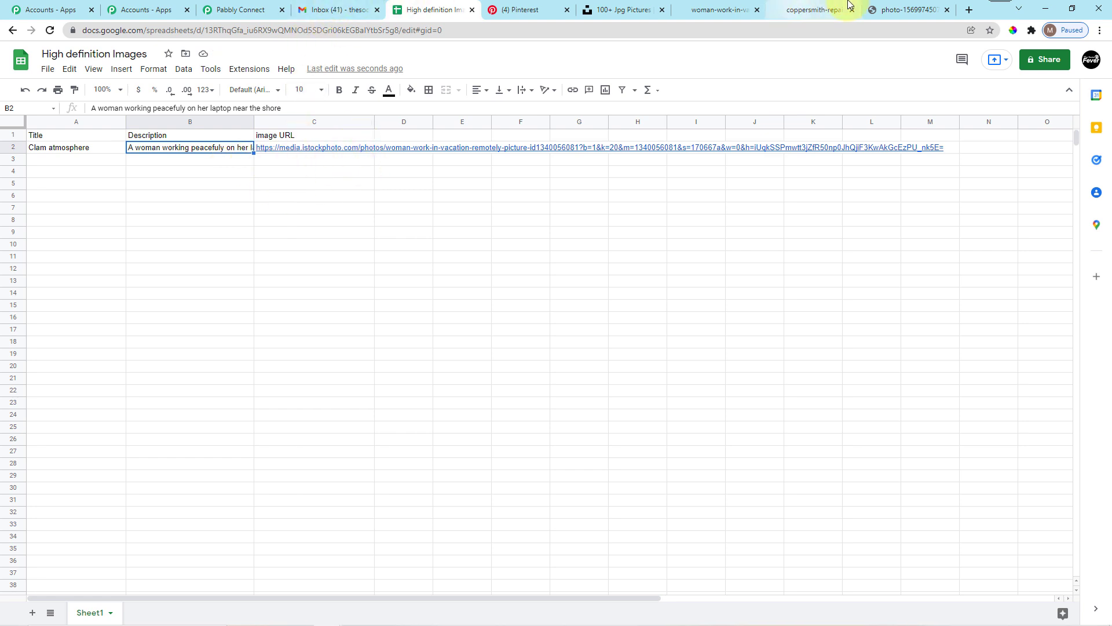
- Recopy the Google Sheets trigger's webhook URL from the Pabbly Connect workflow
{"action": "left_click", "coordinate": [238, 9]}
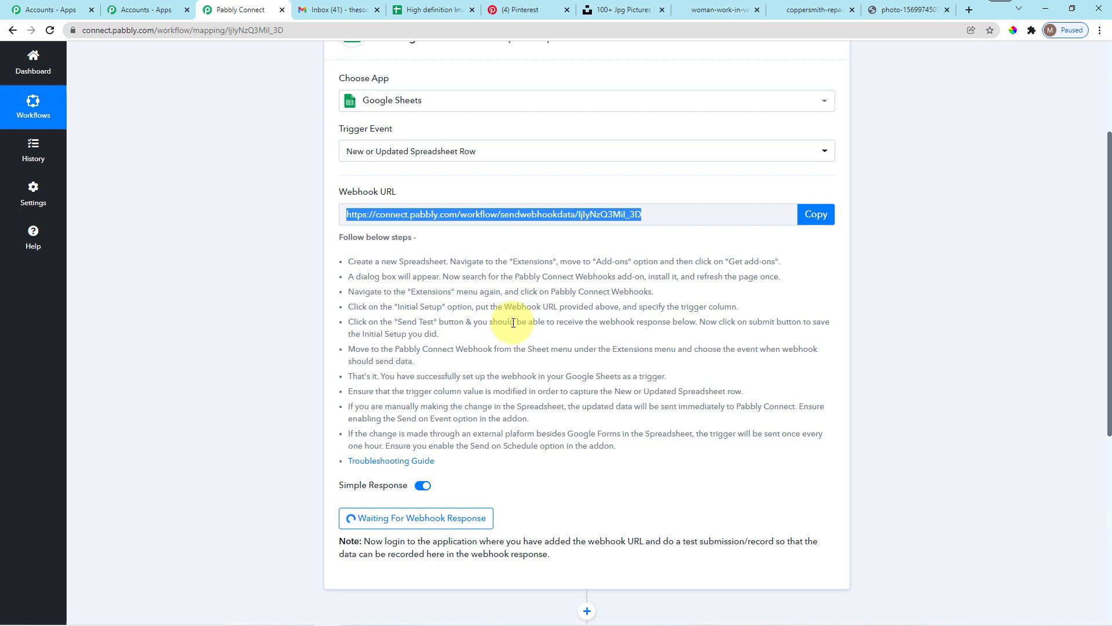
{"action": "left_click", "coordinate": [815, 214]}
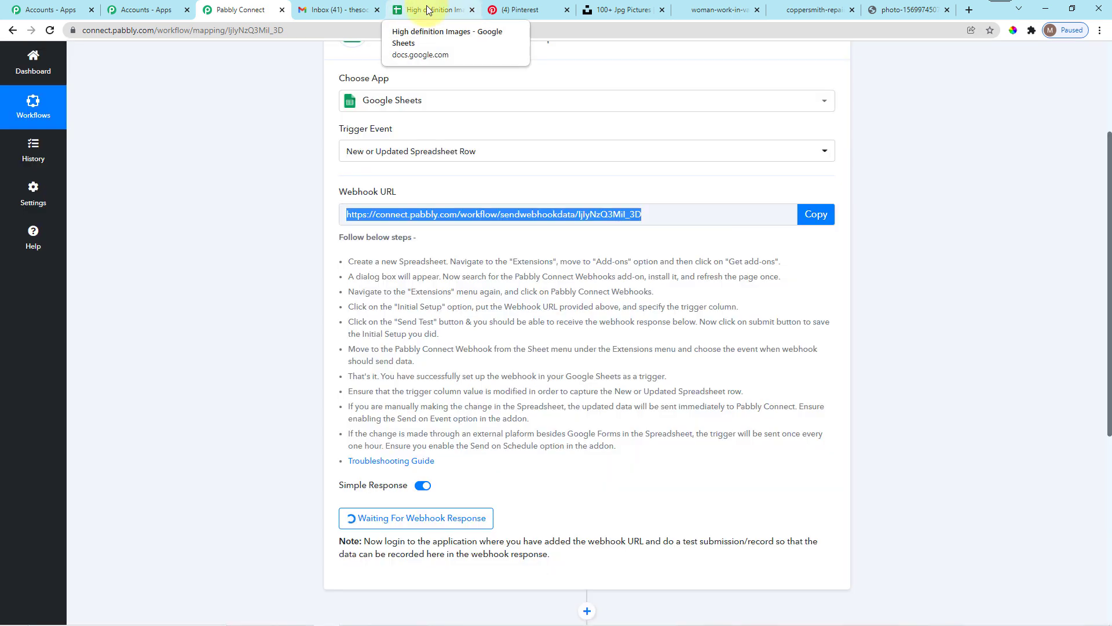
{"action": "left_click", "coordinate": [427, 10]}
{"action": "left_click", "coordinate": [249, 70]}
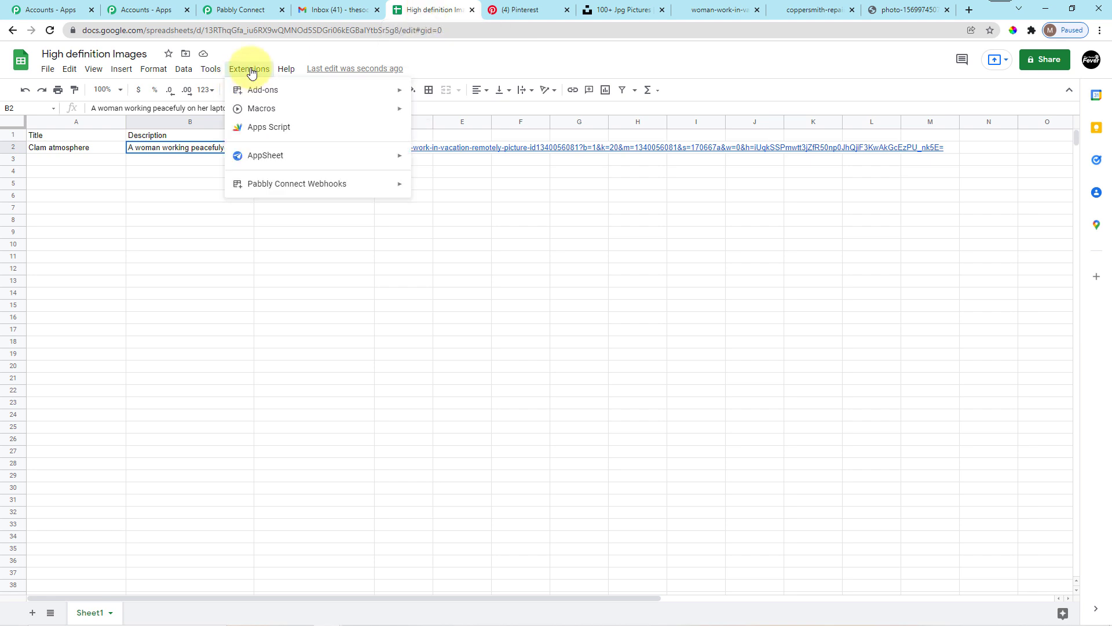
{"action": "mouse_move", "coordinate": [335, 191]}
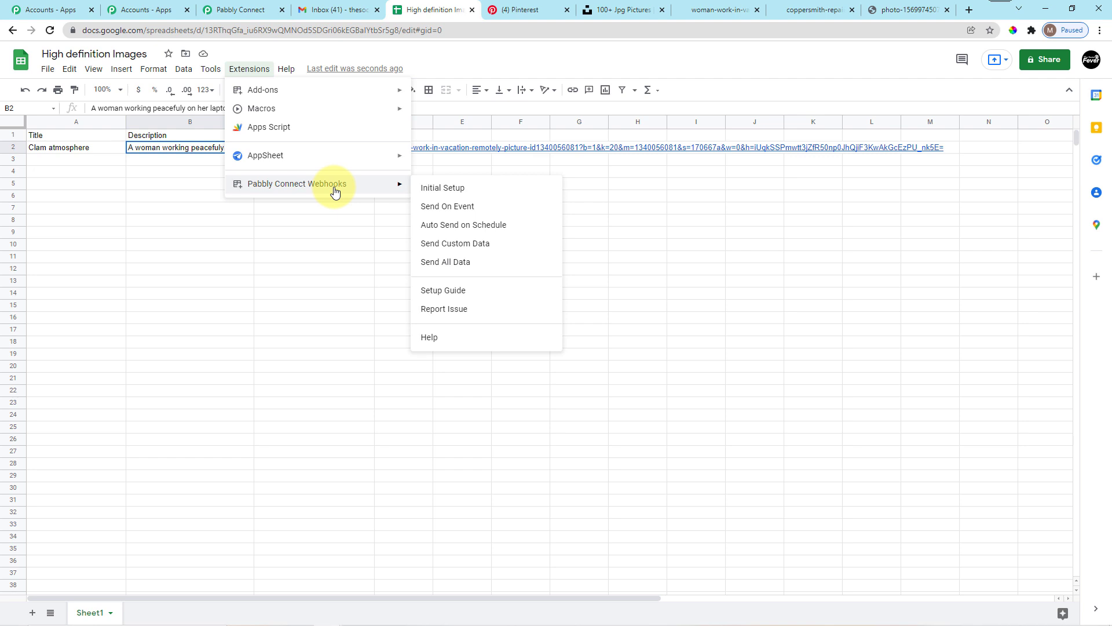
{"action": "mouse_move", "coordinate": [360, 93]}
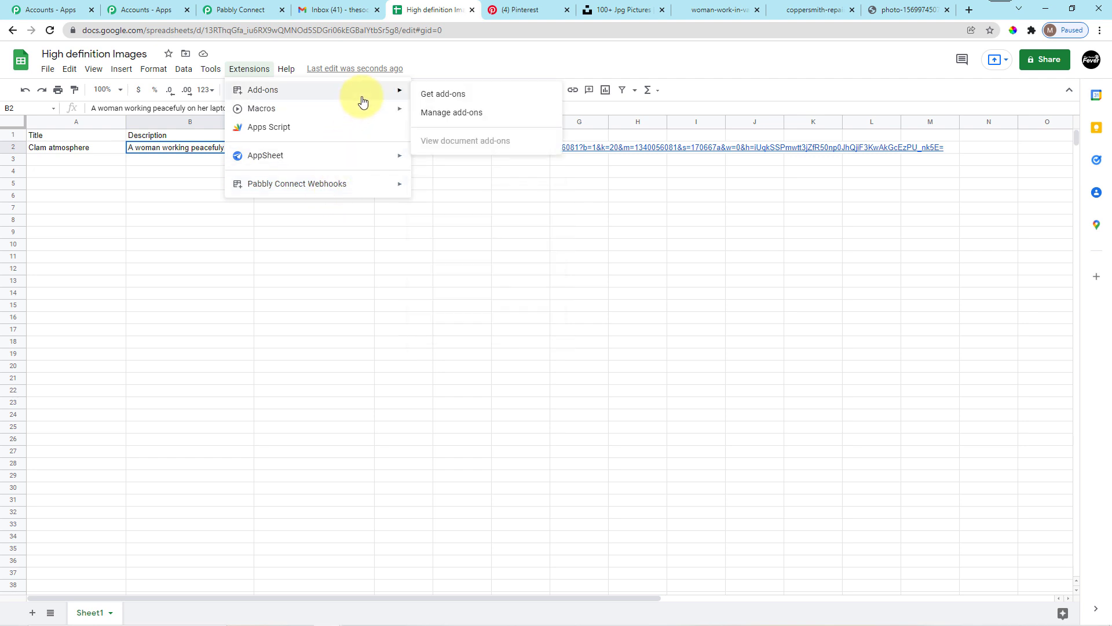
{"action": "left_click", "coordinate": [444, 92]}
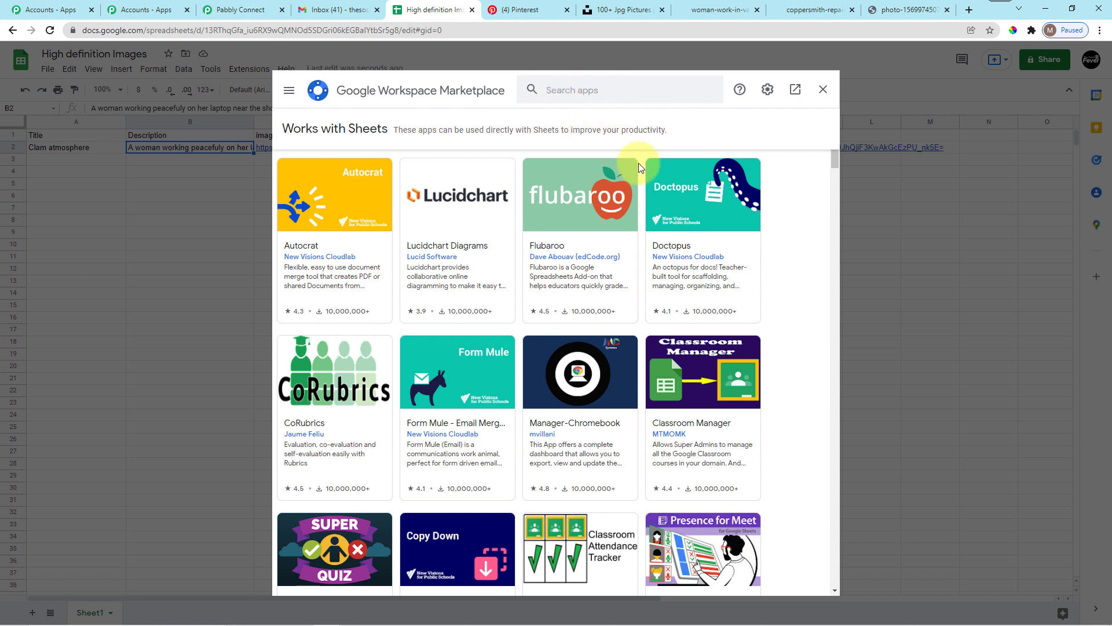
{"action": "left_click", "coordinate": [576, 91]}
{"action": "type", "text": "Pa"}
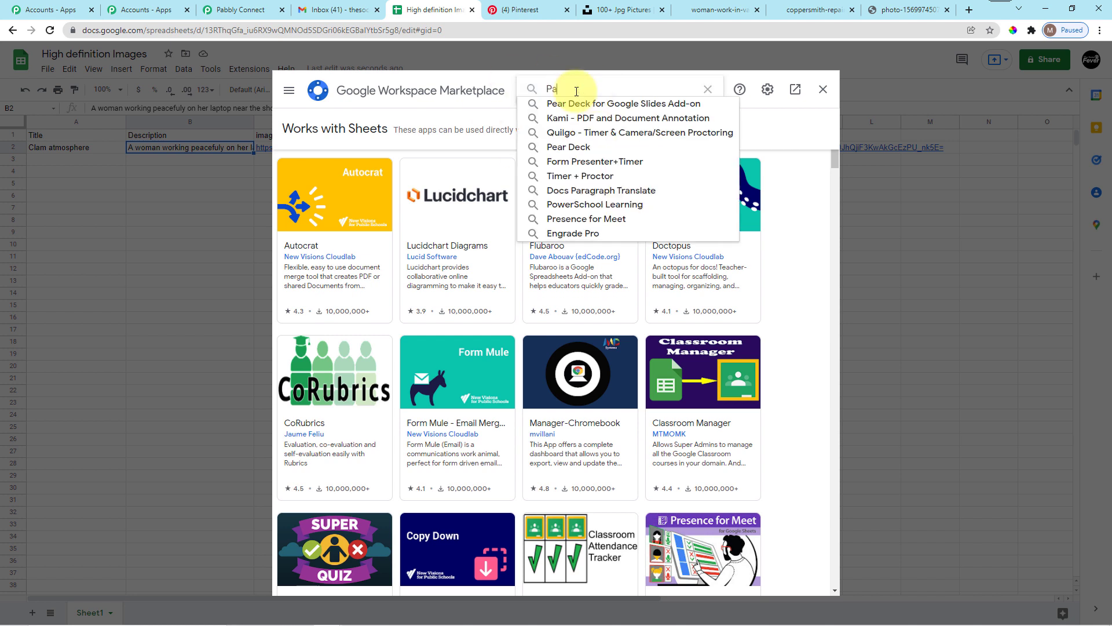
{"action": "type", "text": "bbly Connet"}
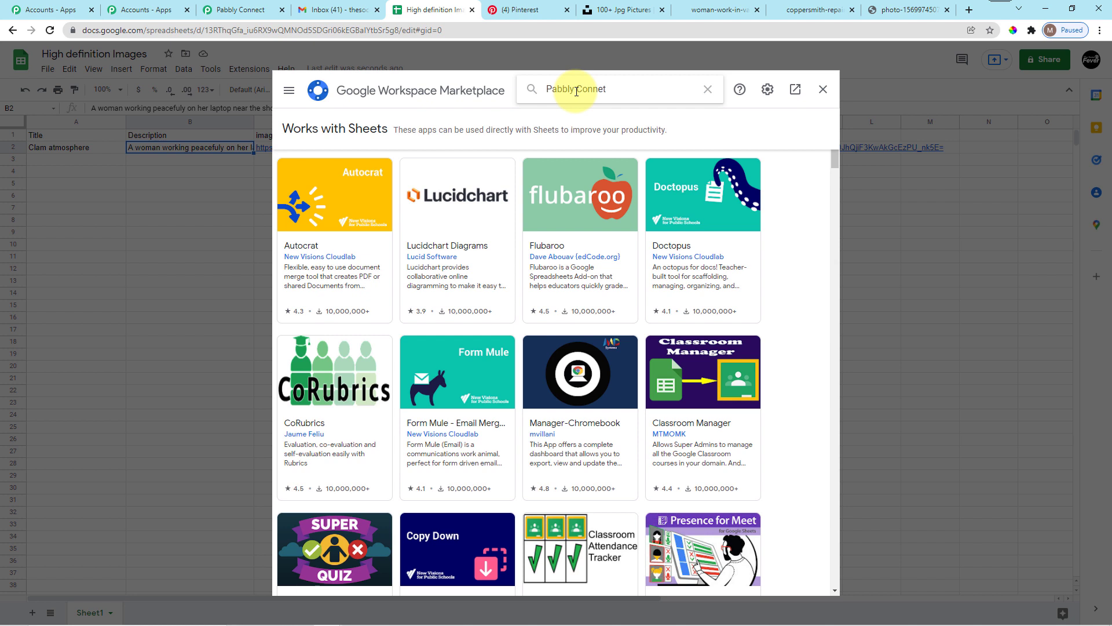
{"action": "key", "text": "BackSpace"}
{"action": "type", "text": "ct"}
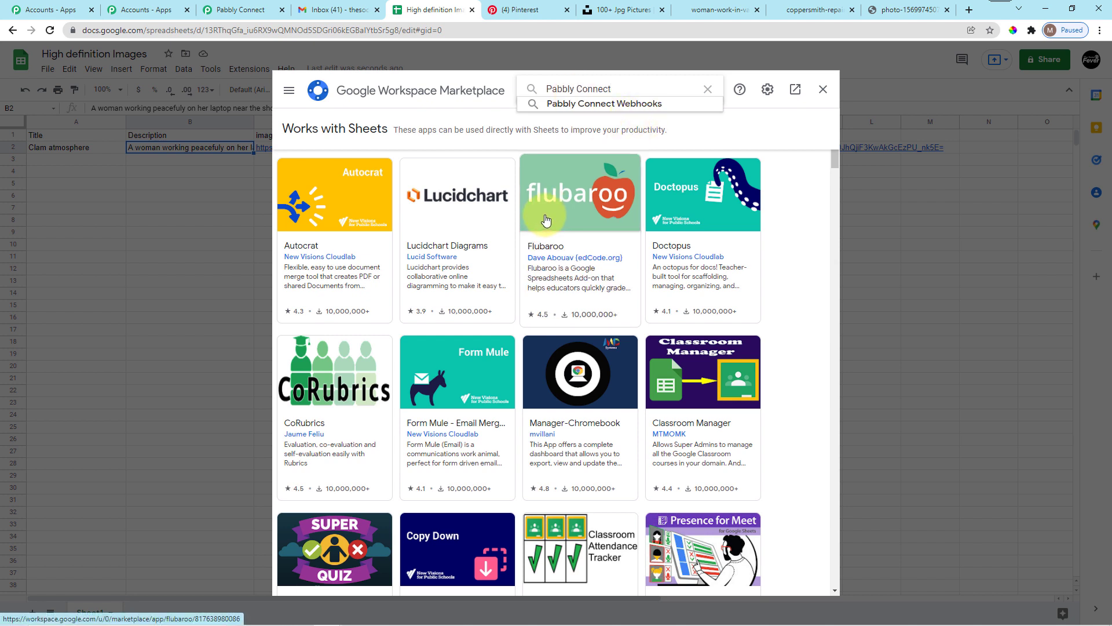
{"action": "left_click", "coordinate": [610, 102]}
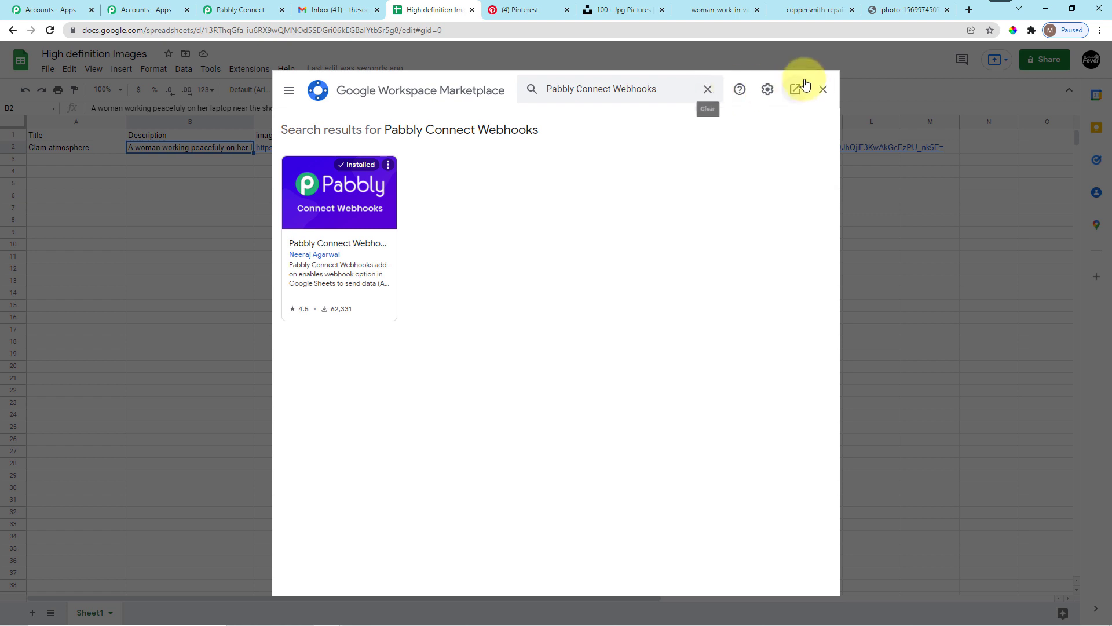
{"action": "left_click", "coordinate": [823, 89]}
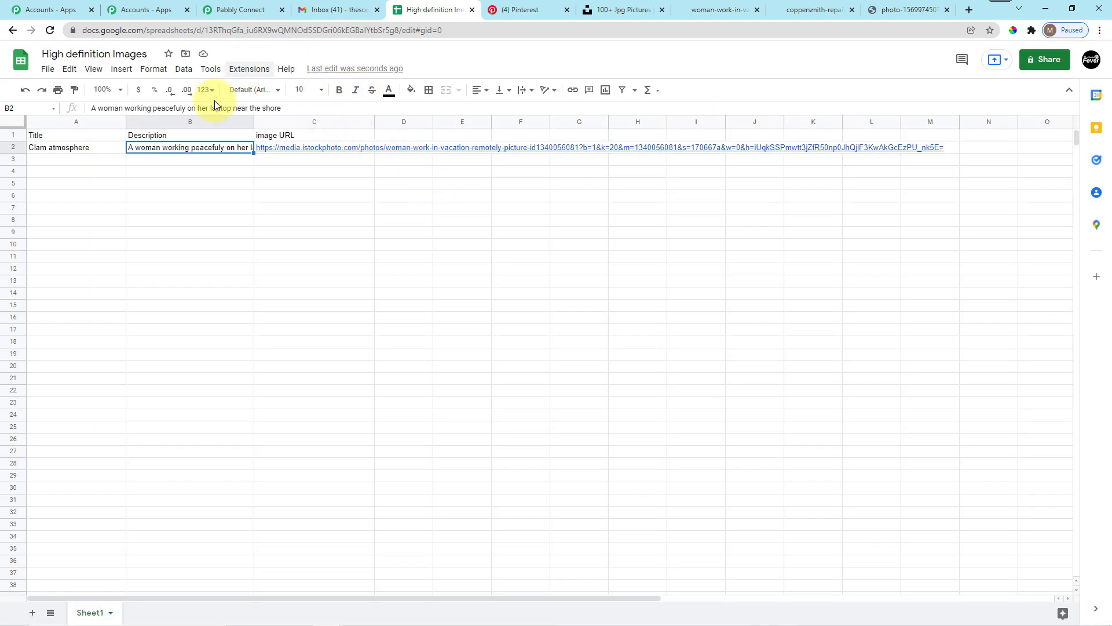
- Open the Pabbly Connect Webhooks Initial Setup in Google Sheets and paste the webhook URL
{"action": "left_click", "coordinate": [245, 70]}
{"action": "mouse_move", "coordinate": [299, 189]}
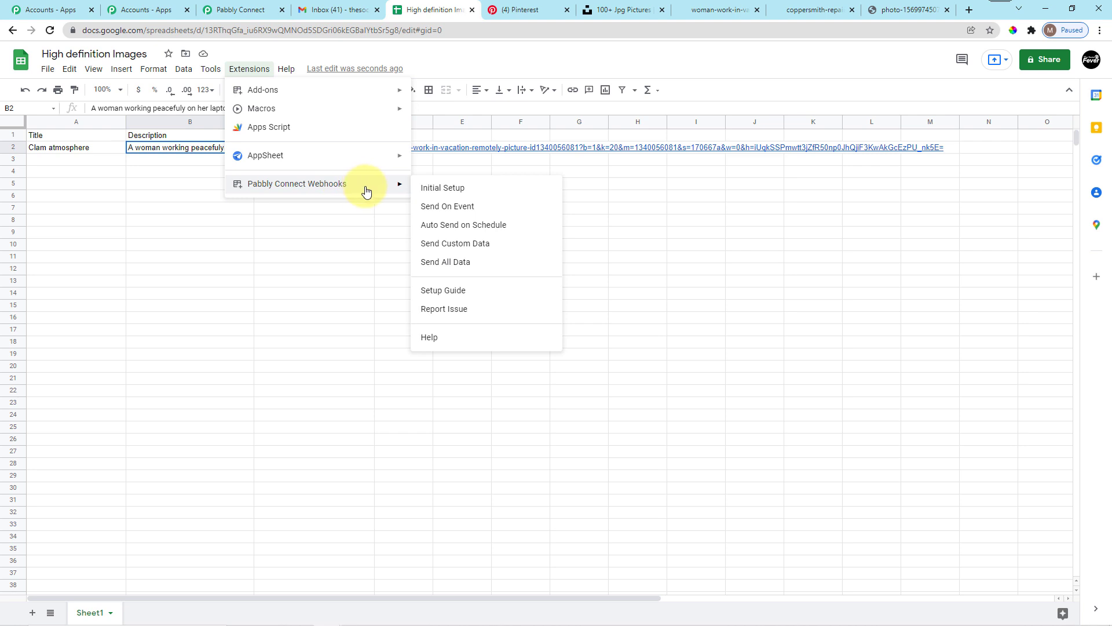
{"action": "left_click", "coordinate": [444, 186]}
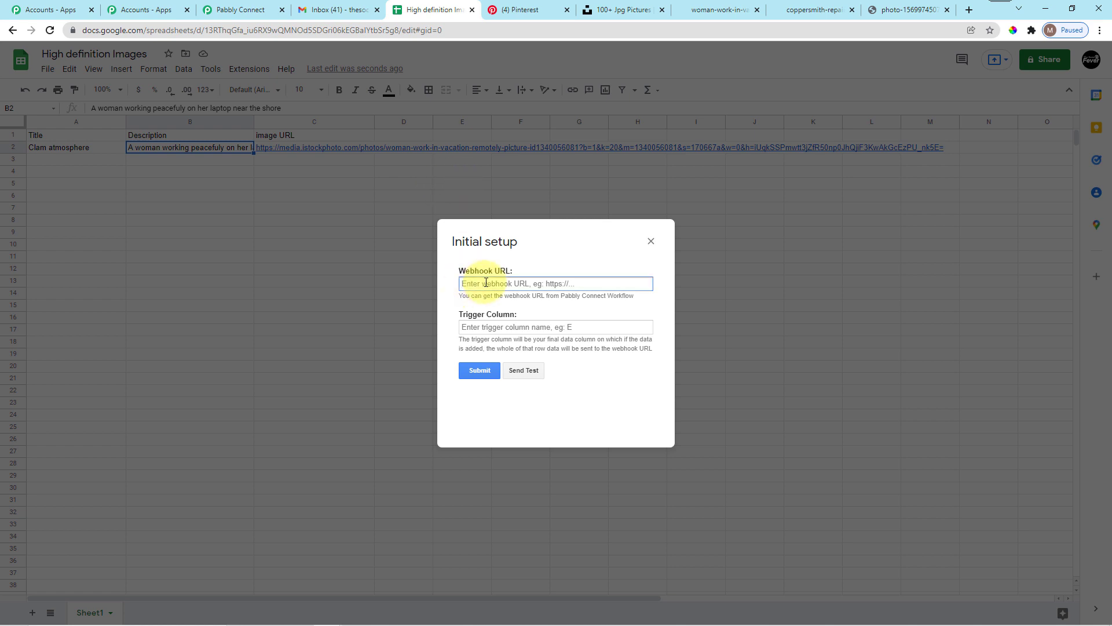
{"action": "key", "text": "ctrl+v"}
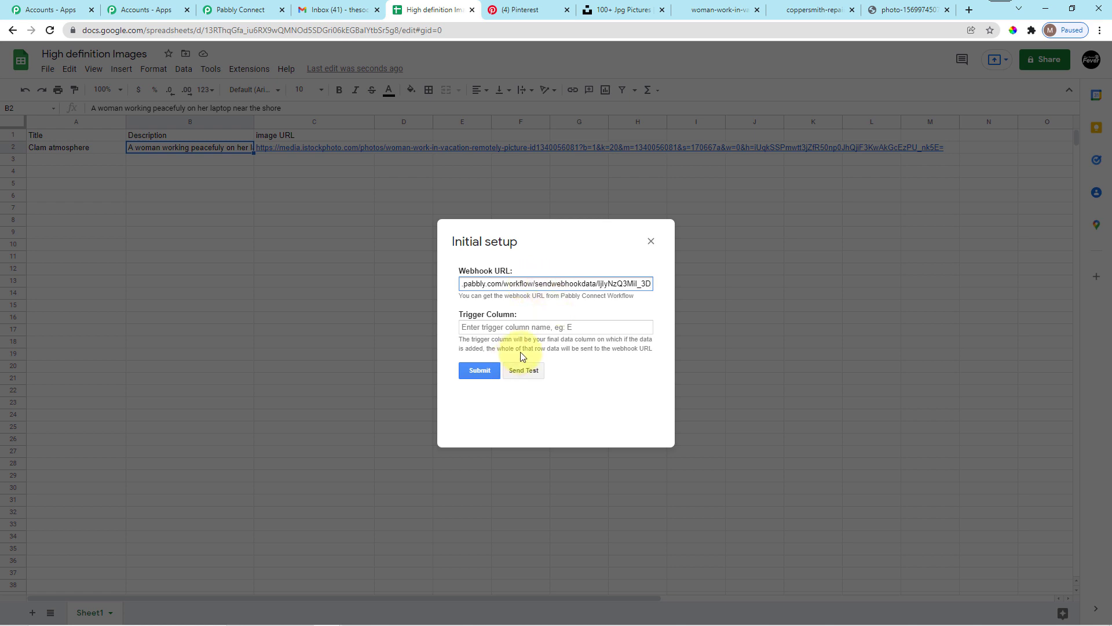
- Set C as the trigger column, send the test row, and submit the setup
{"action": "left_click", "coordinate": [490, 325]}
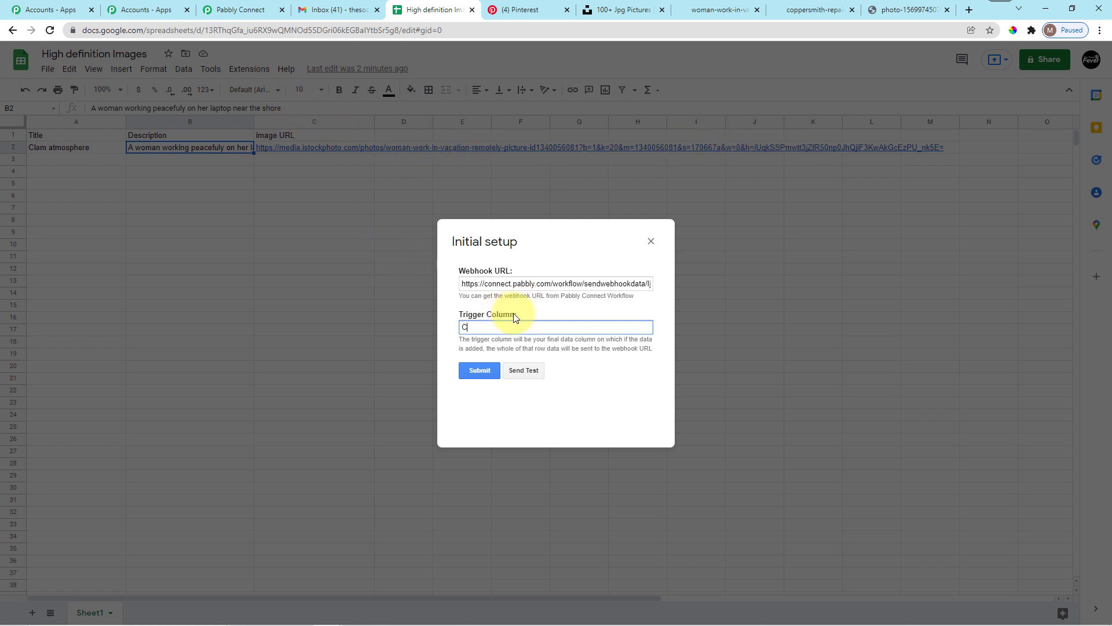
{"action": "left_click", "coordinate": [517, 374]}
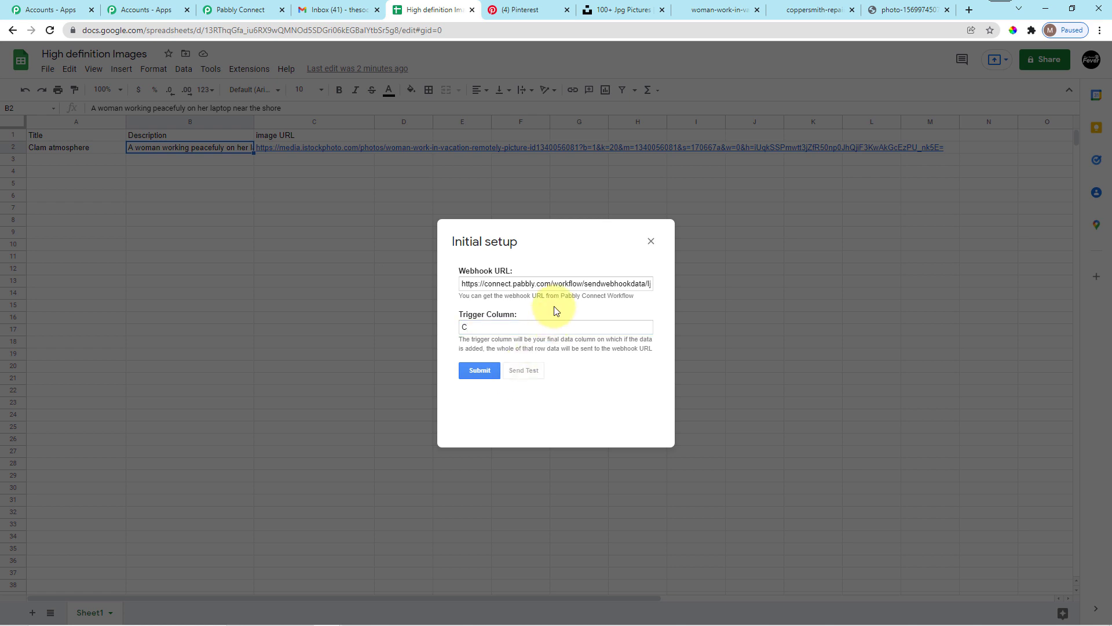
{"action": "left_click", "coordinate": [477, 377]}
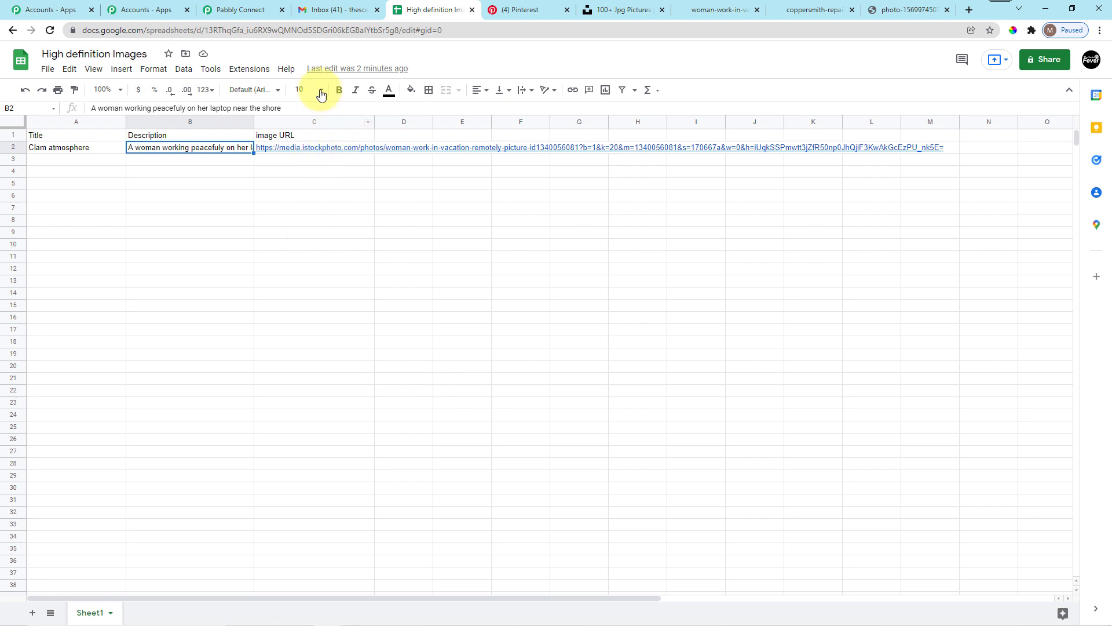
- Review the captured row in Pabbly Connect, expanding the Description and Image URL values
{"action": "left_click", "coordinate": [240, 10]}
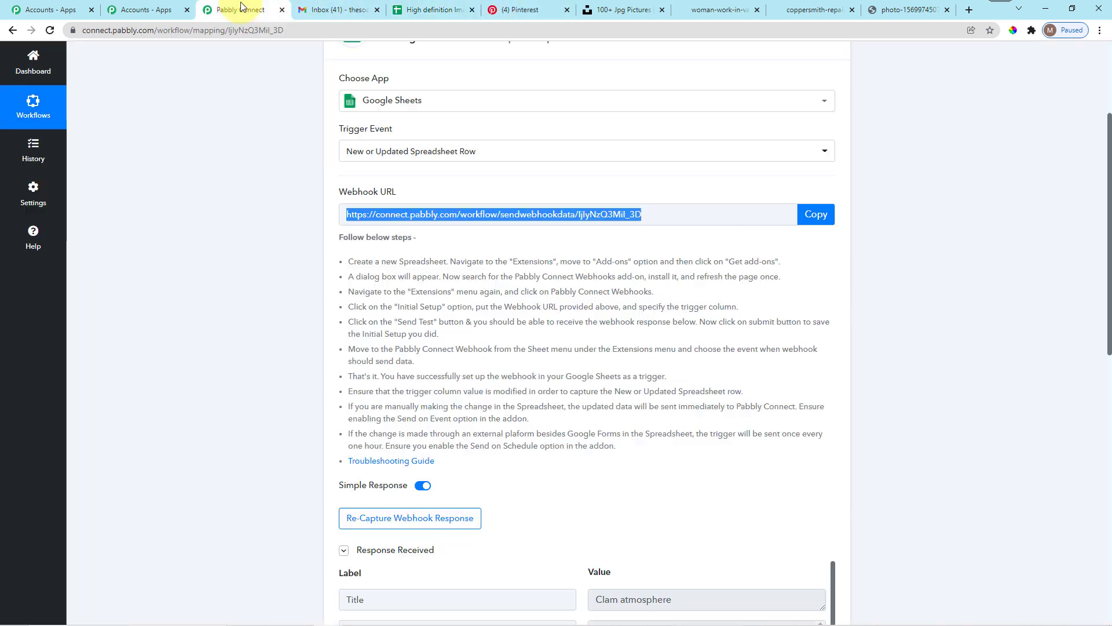
{"action": "scroll", "coordinate": [515, 195], "scroll_direction": "down", "scroll_amount": 4}
{"action": "scroll", "coordinate": [514, 192], "scroll_direction": "down", "scroll_amount": 3}
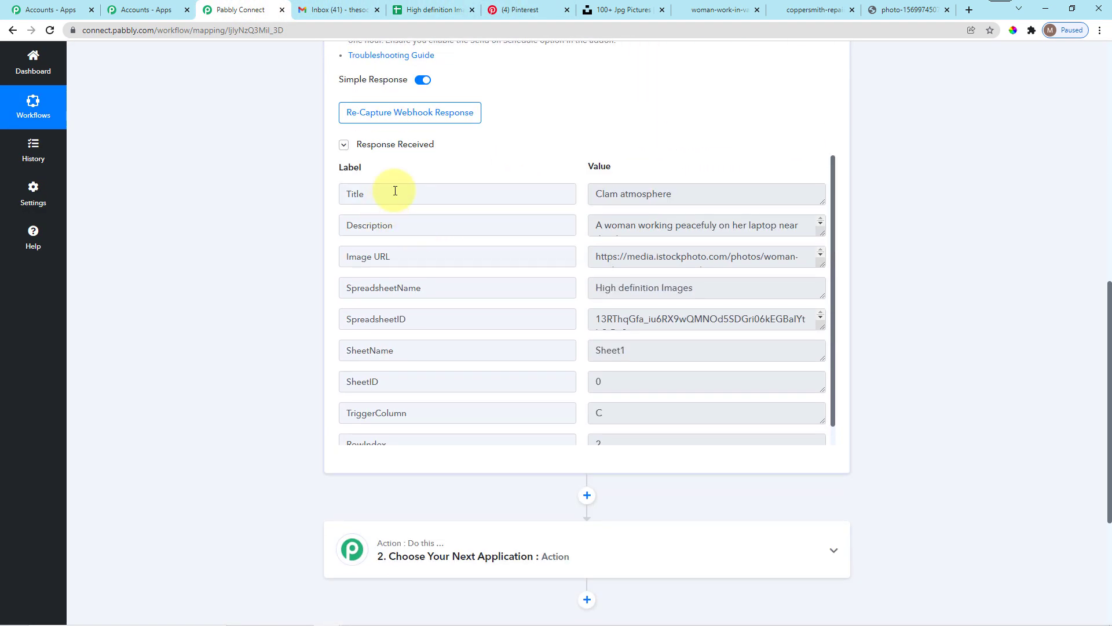
{"action": "scroll", "coordinate": [422, 197], "scroll_direction": "up", "scroll_amount": 1}
{"action": "scroll", "coordinate": [422, 197], "scroll_direction": "down", "scroll_amount": 1}
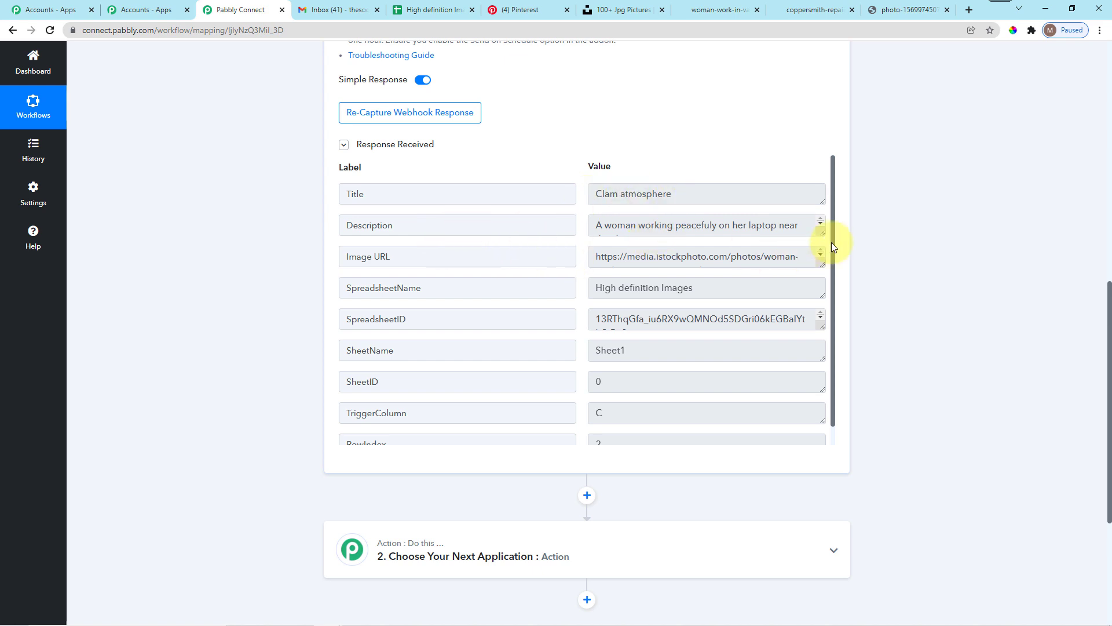
{"action": "left_click_drag", "start_coordinate": [823, 233], "coordinate": [824, 255]}
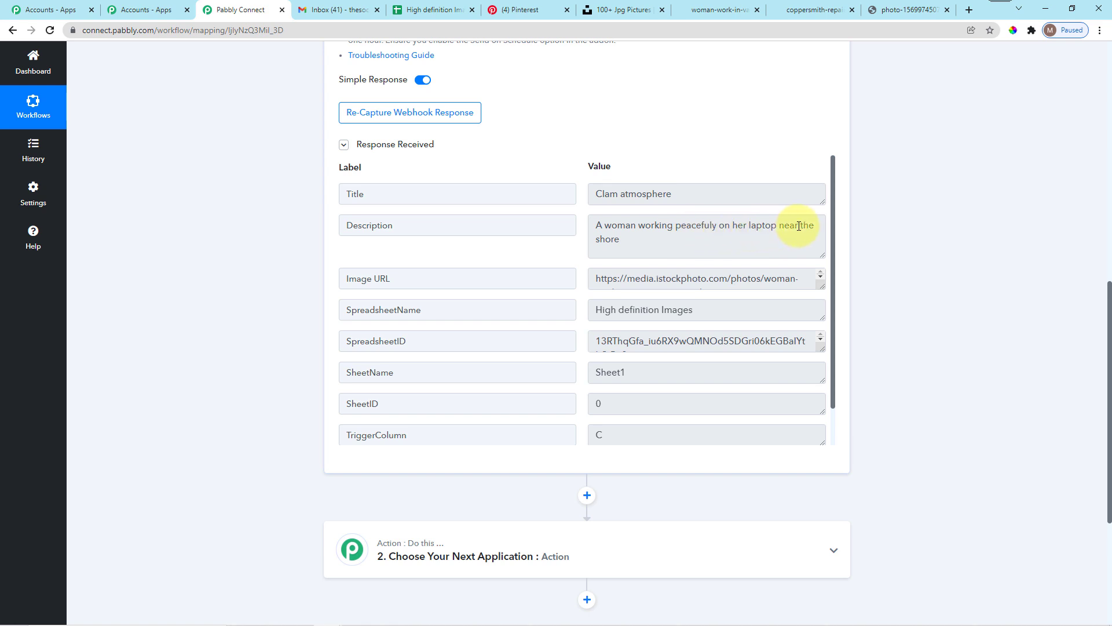
{"action": "scroll", "coordinate": [577, 227], "scroll_direction": "down", "scroll_amount": 1}
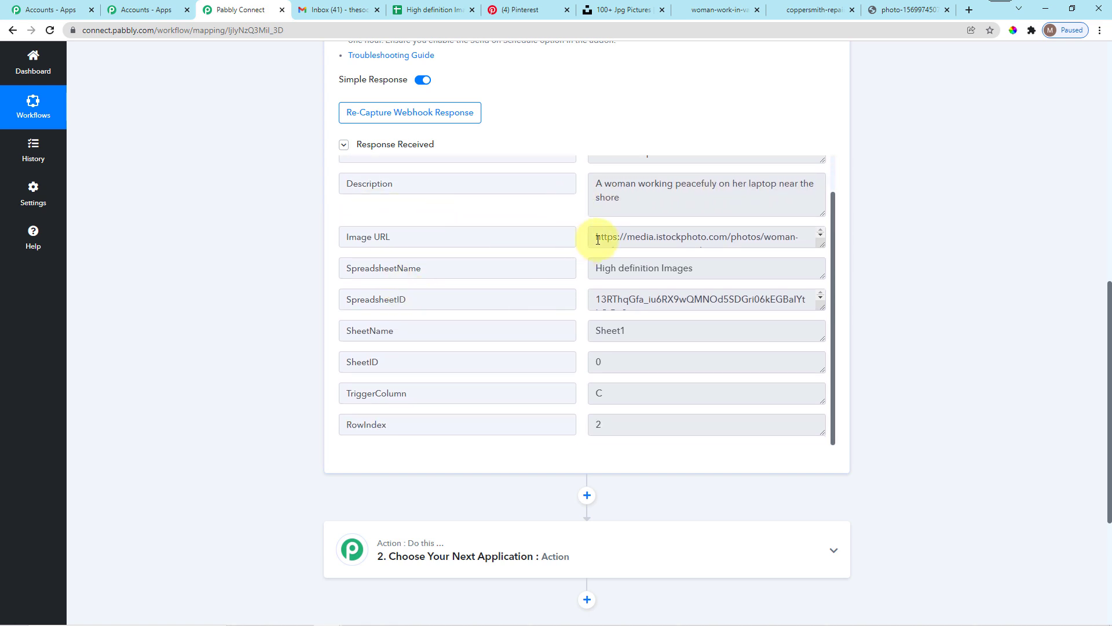
{"action": "left_click_drag", "start_coordinate": [824, 239], "coordinate": [824, 317]}
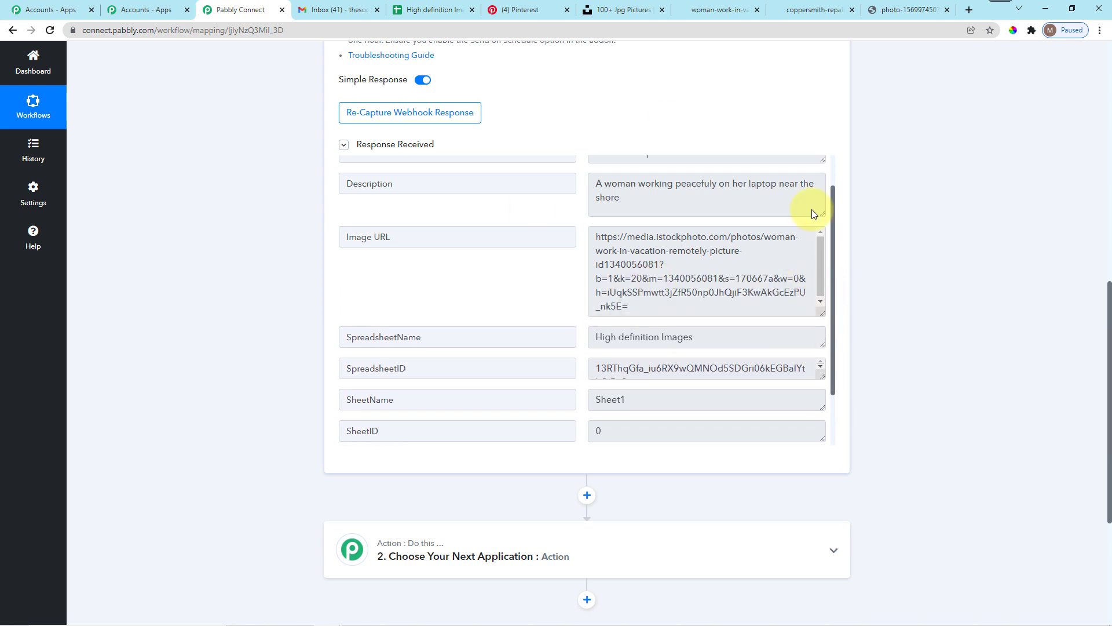
- Expand the '2. Choose Your Next Application' action step
{"action": "scroll", "coordinate": [447, 179], "scroll_direction": "up", "scroll_amount": 2}
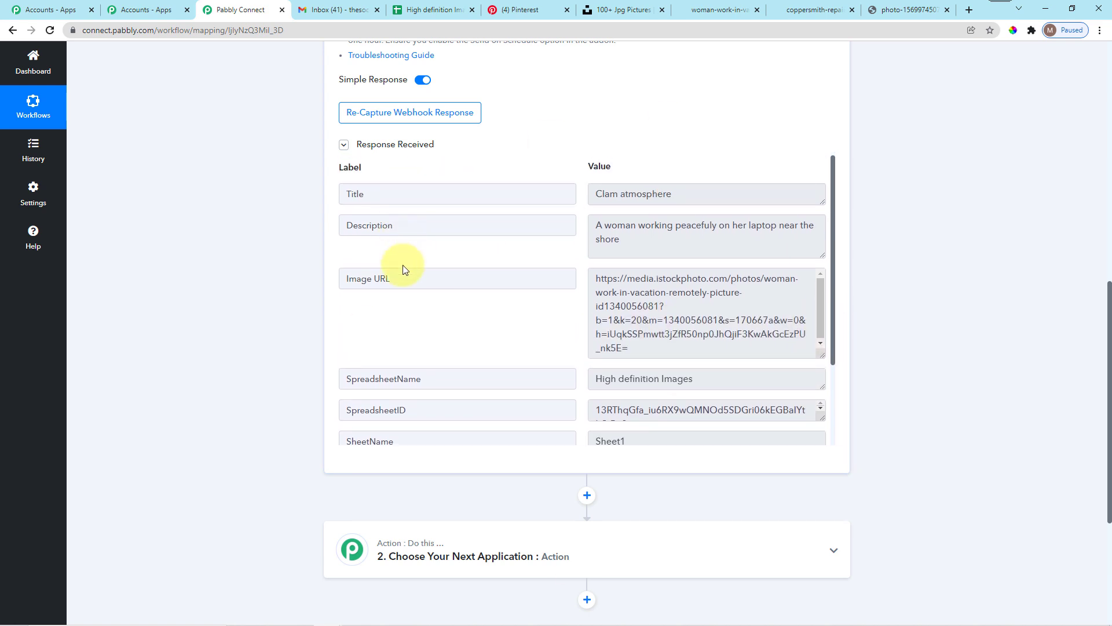
{"action": "scroll", "coordinate": [454, 204], "scroll_direction": "down", "scroll_amount": 2}
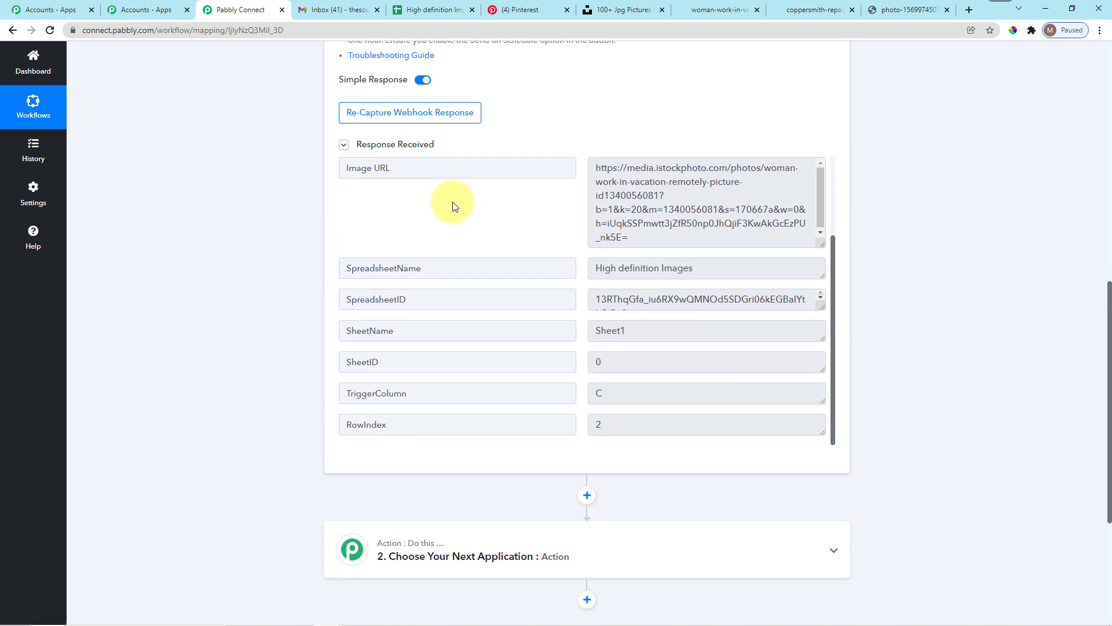
{"action": "scroll", "coordinate": [455, 204], "scroll_direction": "down", "scroll_amount": 4}
{"action": "scroll", "coordinate": [534, 273], "scroll_direction": "up", "scroll_amount": 10}
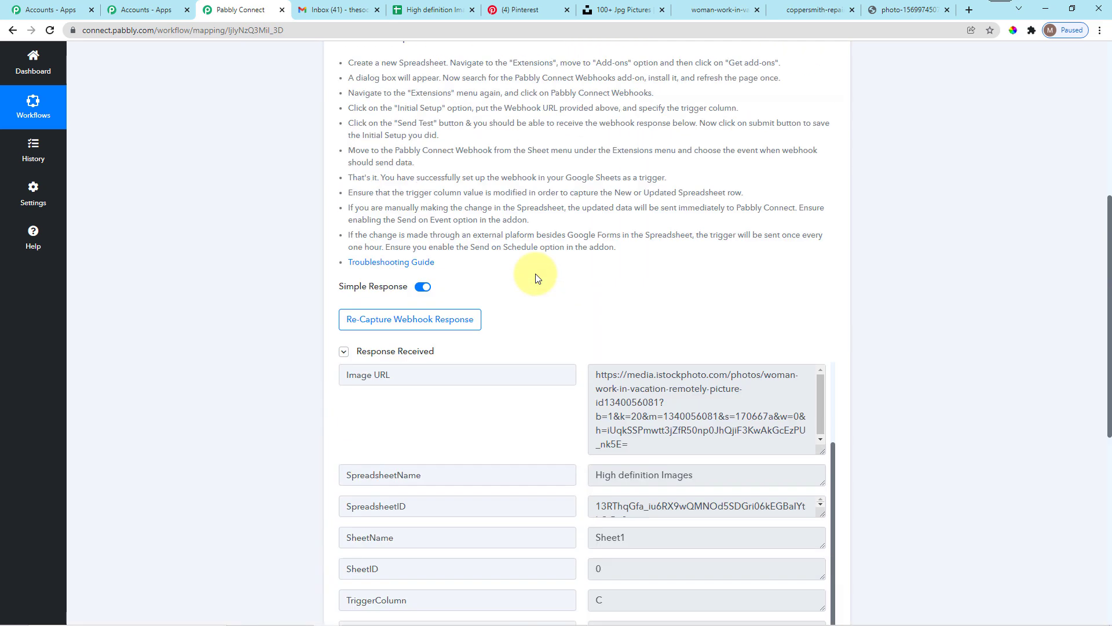
{"action": "scroll", "coordinate": [442, 205], "scroll_direction": "up", "scroll_amount": 2}
{"action": "scroll", "coordinate": [442, 206], "scroll_direction": "down", "scroll_amount": 5}
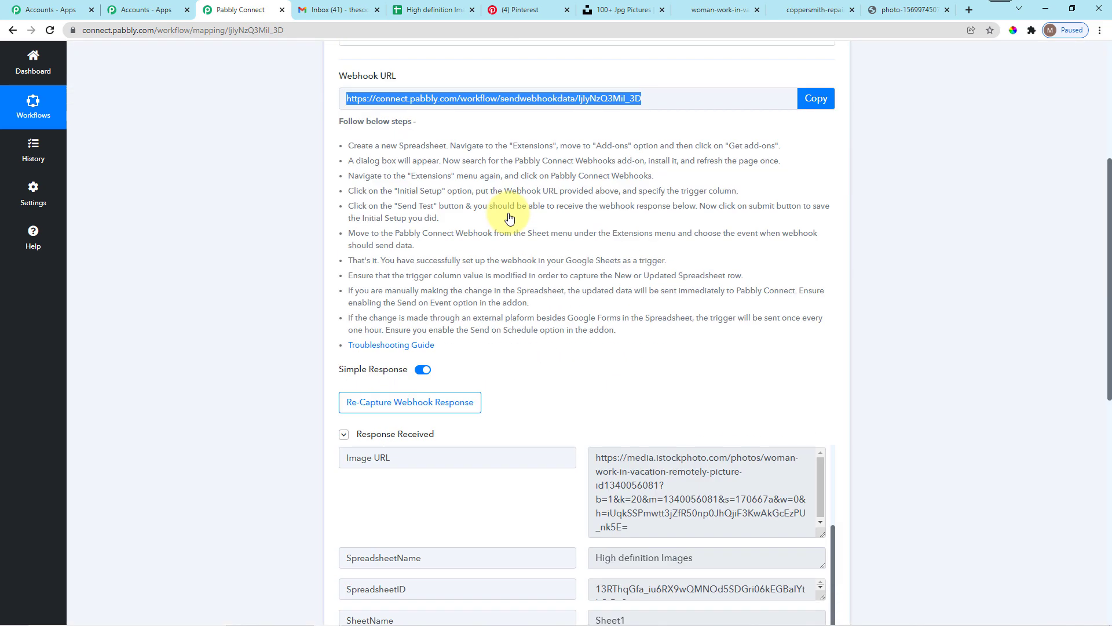
{"action": "scroll", "coordinate": [509, 217], "scroll_direction": "down", "scroll_amount": 8}
{"action": "left_click", "coordinate": [509, 311]}
- Search 'Pintere', select the Pinterest app, and choose Create Pin as the action event
{"action": "scroll", "coordinate": [547, 256], "scroll_direction": "down", "scroll_amount": 2}
{"action": "left_click", "coordinate": [402, 261]}
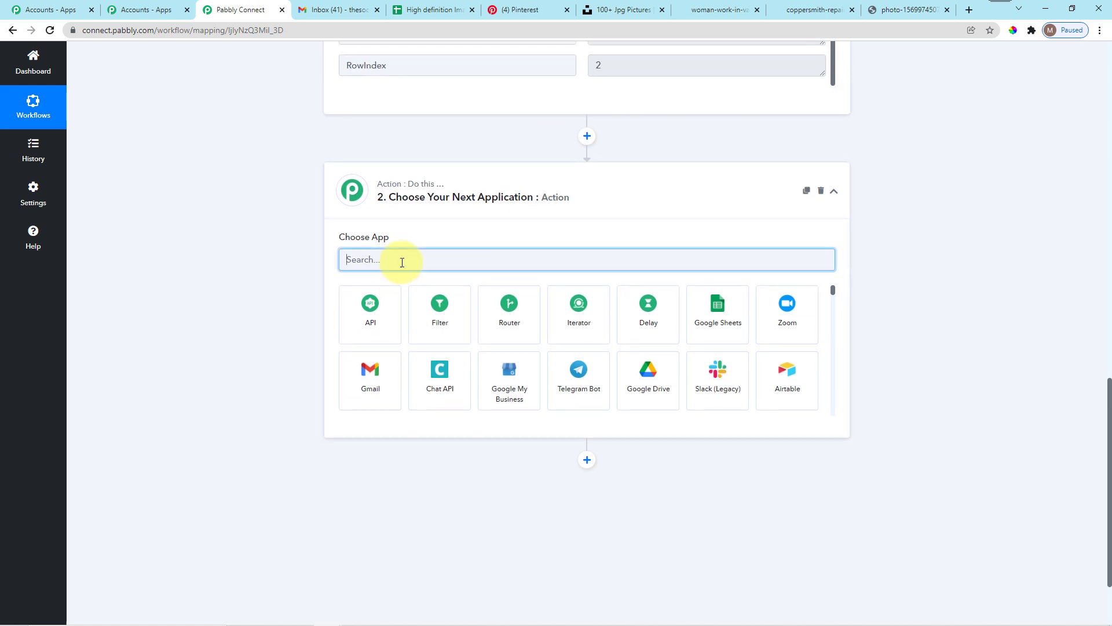
{"action": "type", "text": "Pintere"}
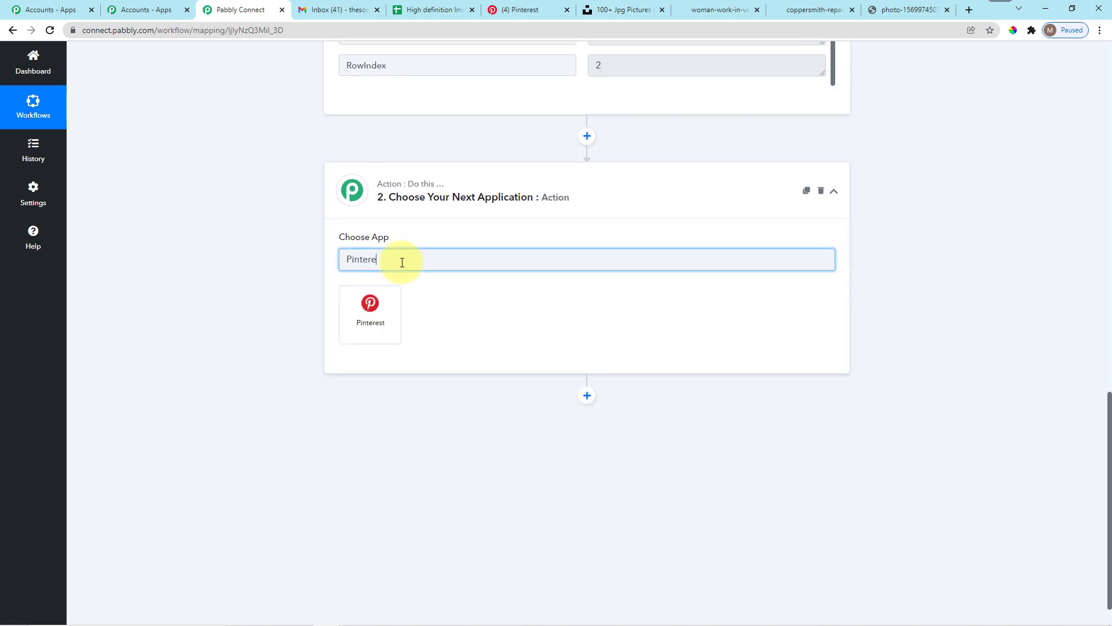
{"action": "left_click", "coordinate": [369, 304]}
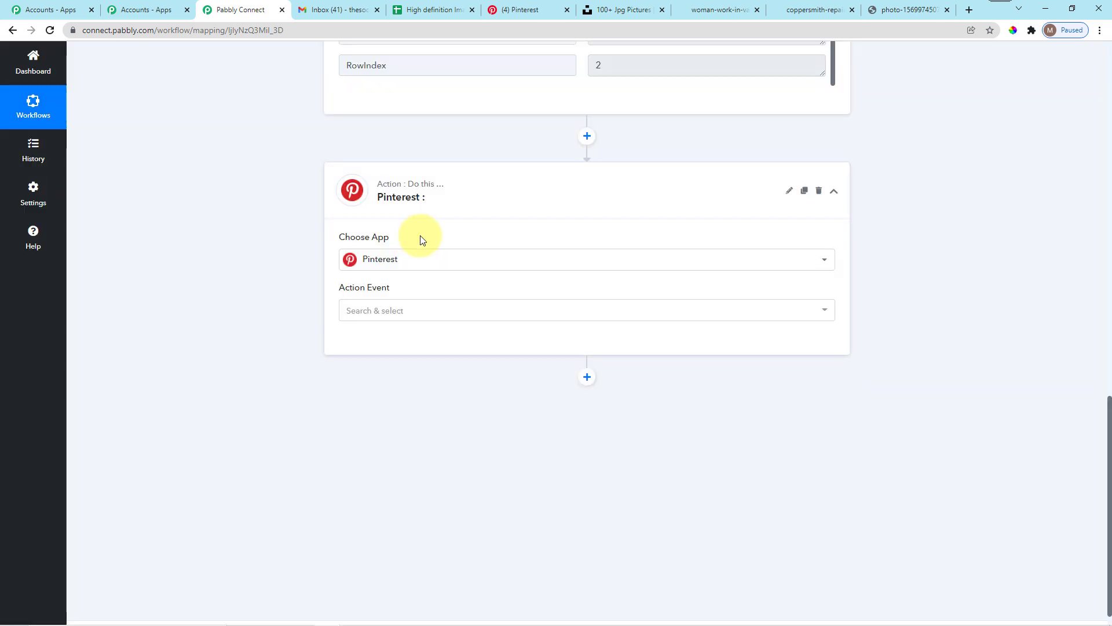
{"action": "scroll", "coordinate": [419, 238], "scroll_direction": "down", "scroll_amount": 1}
{"action": "left_click", "coordinate": [399, 293]}
{"action": "left_click", "coordinate": [378, 383]}
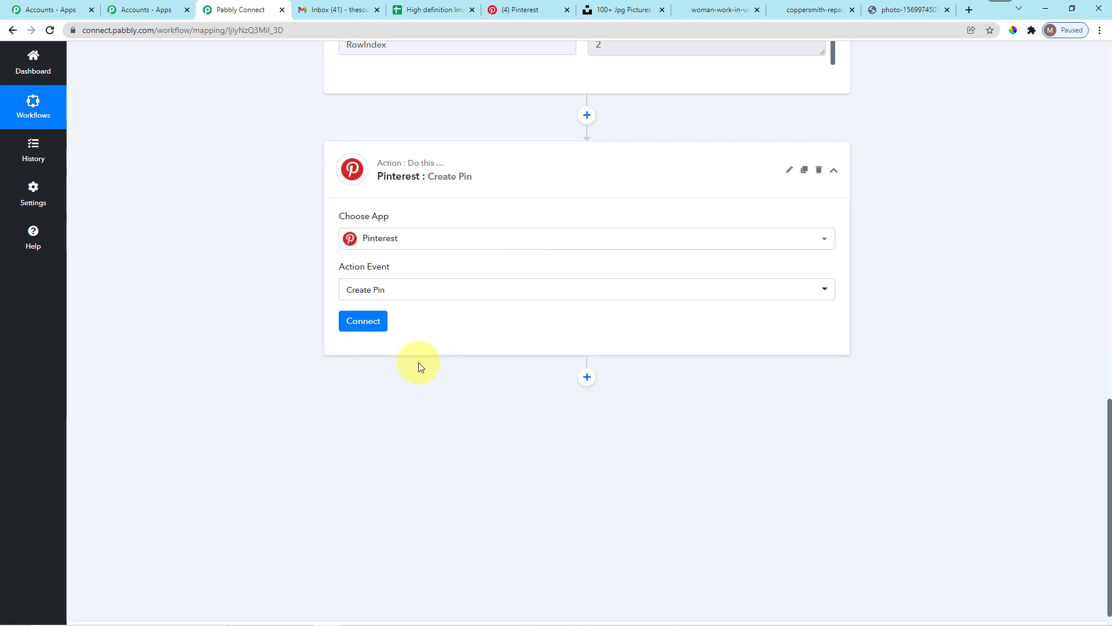
- Delete the existing Pinterest #11 connection from the Connect Pinterest Account panel
{"action": "left_click", "coordinate": [356, 326]}
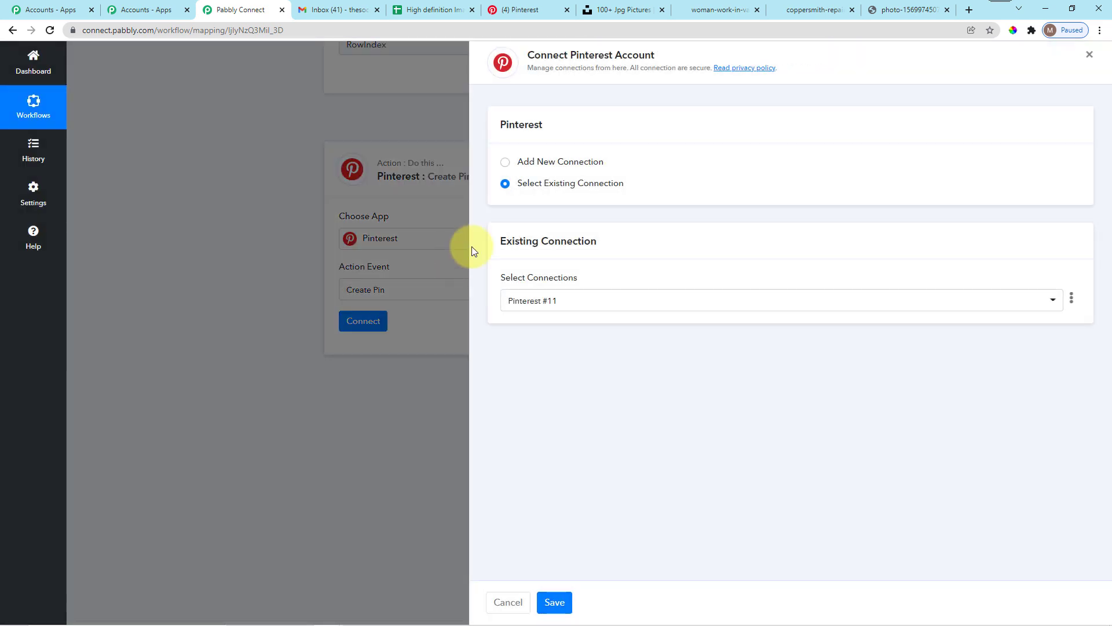
{"action": "left_click", "coordinate": [1072, 299]}
{"action": "left_click", "coordinate": [1032, 336]}
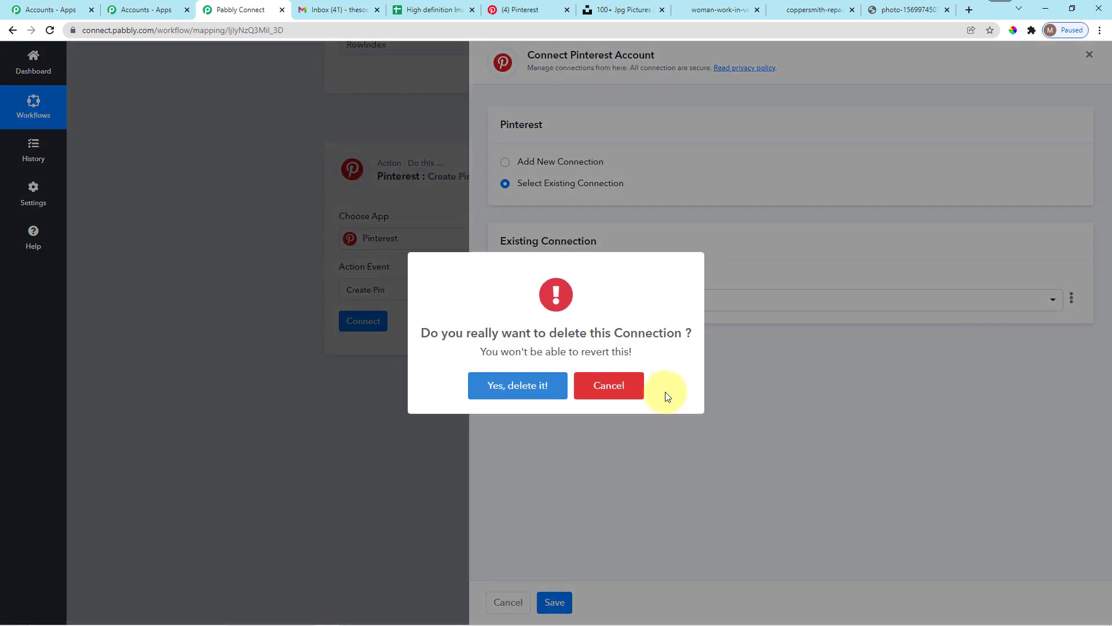
{"action": "left_click", "coordinate": [543, 399]}
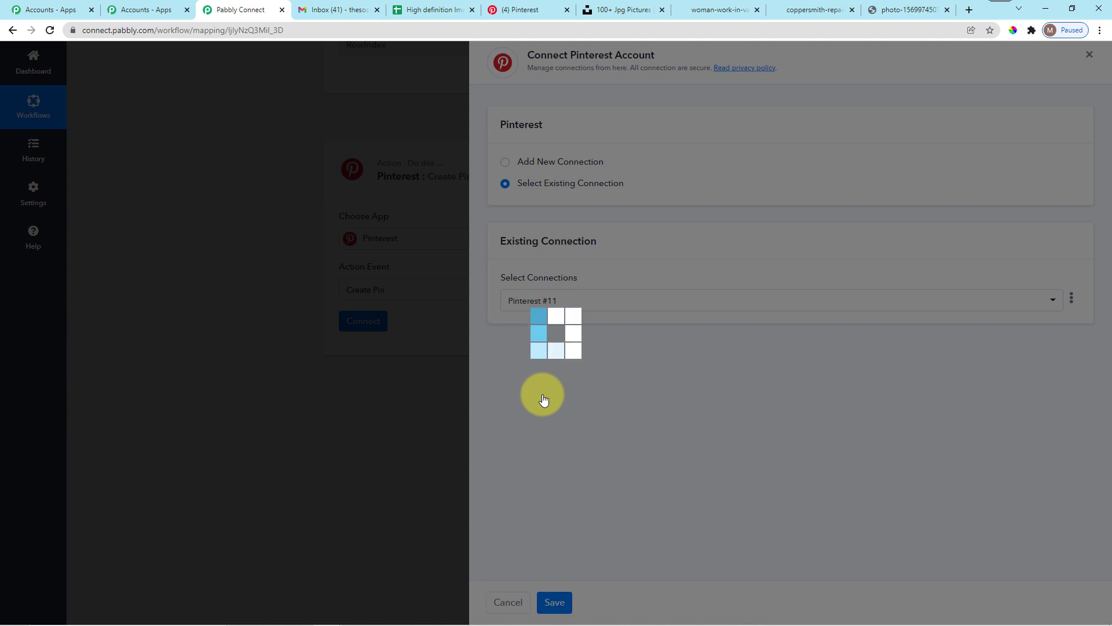
{"action": "left_click", "coordinate": [549, 9]}
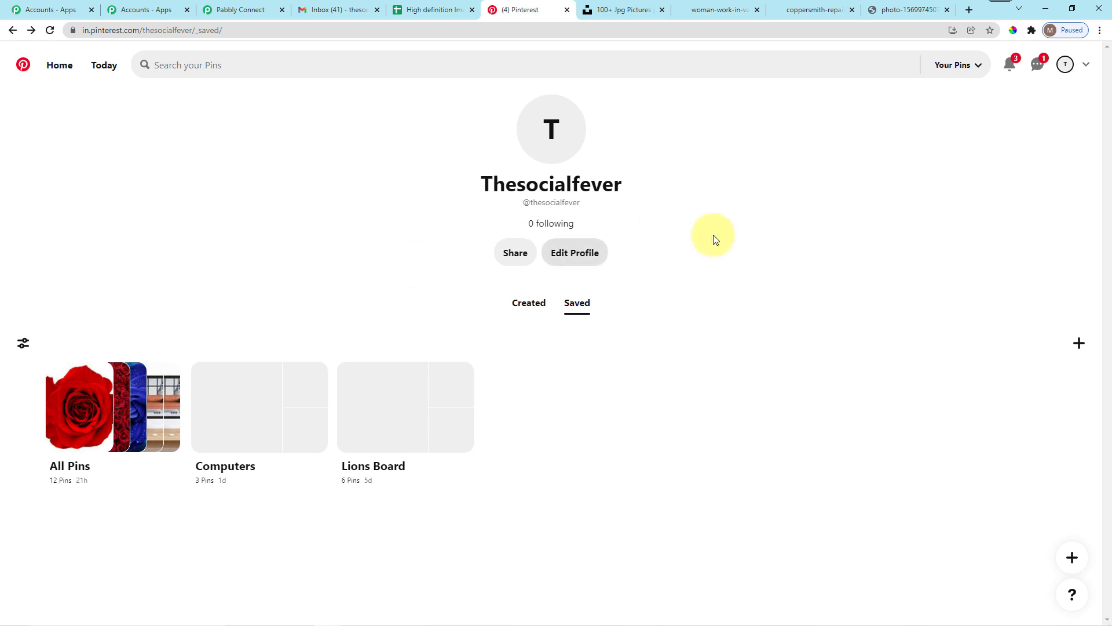
- Create an empty Pinterest board named 'High Definition Images', skipping suggested pins
{"action": "left_click", "coordinate": [1064, 70]}
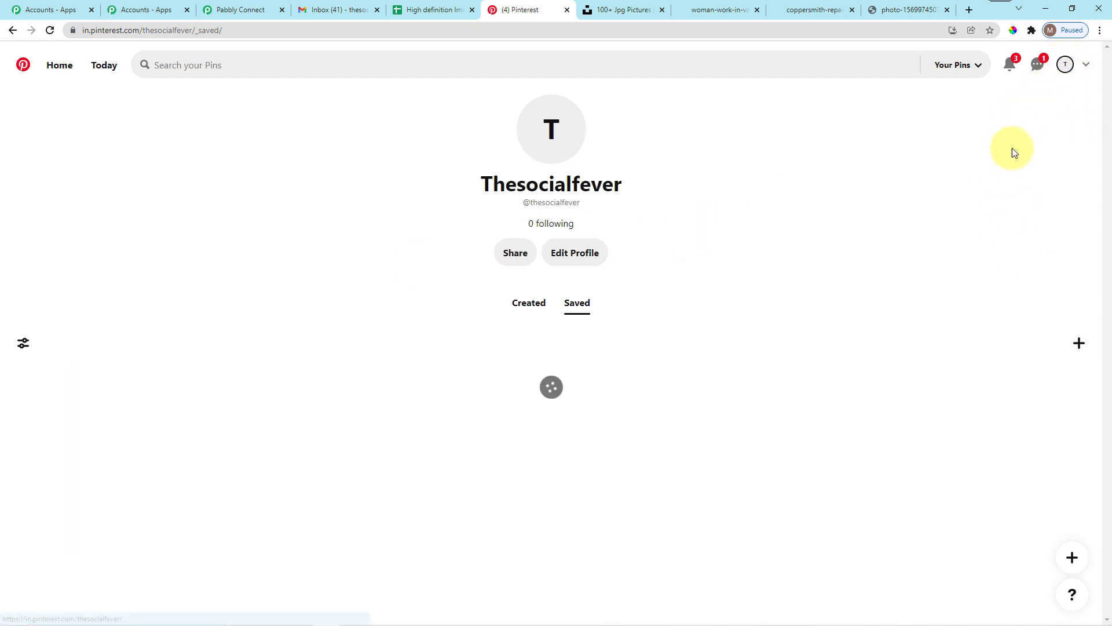
{"action": "left_click", "coordinate": [1077, 343]}
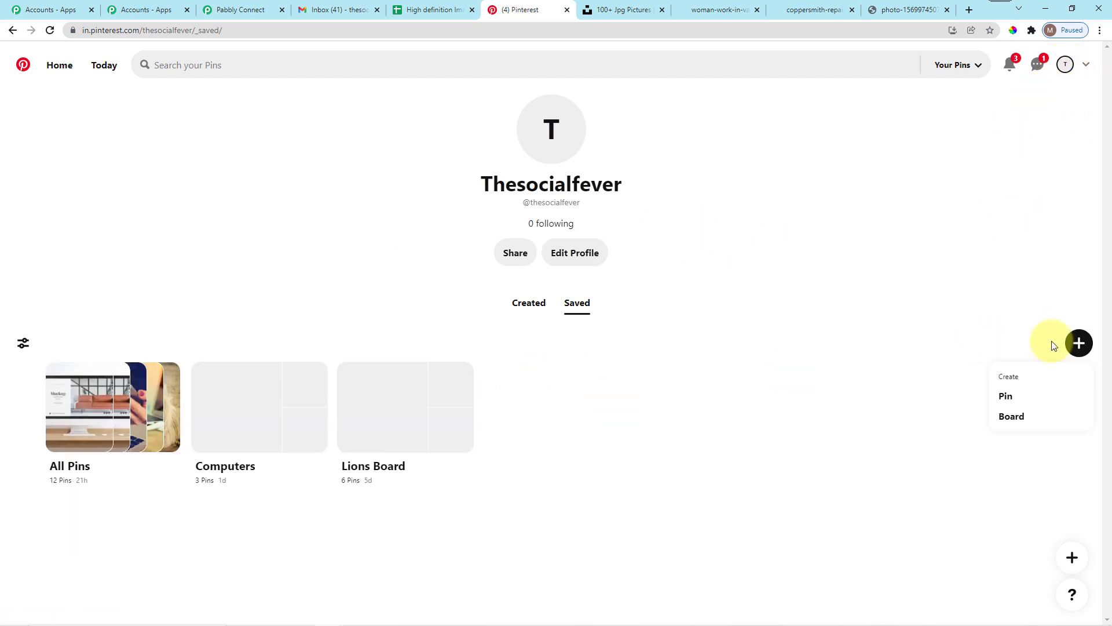
{"action": "left_click", "coordinate": [1003, 413]}
{"action": "left_click", "coordinate": [502, 312]}
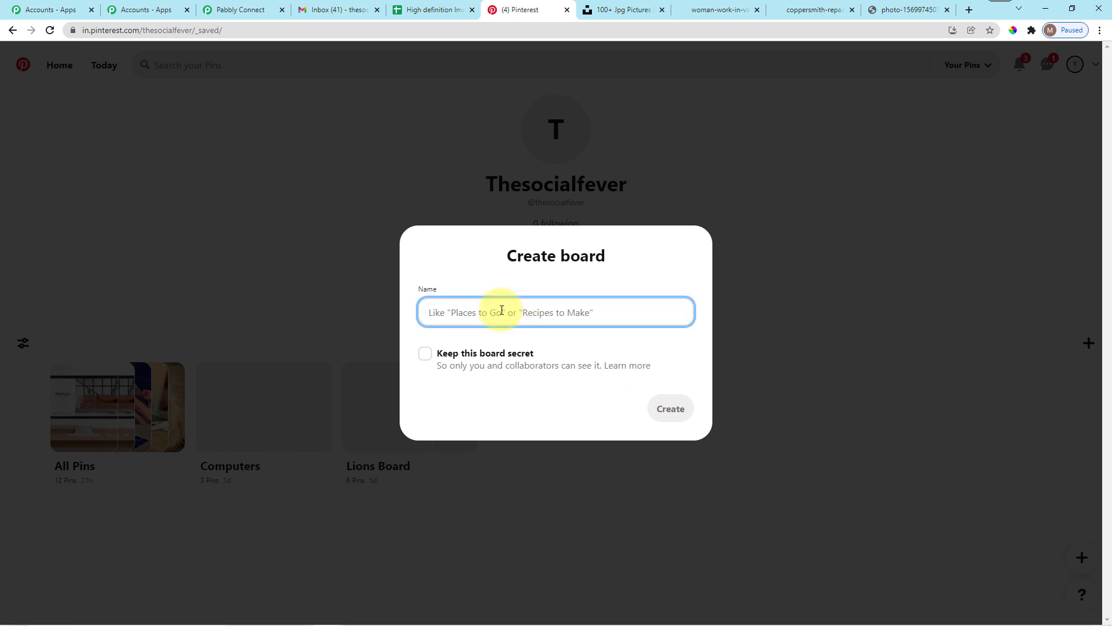
{"action": "type", "text": "High Definition Images"}
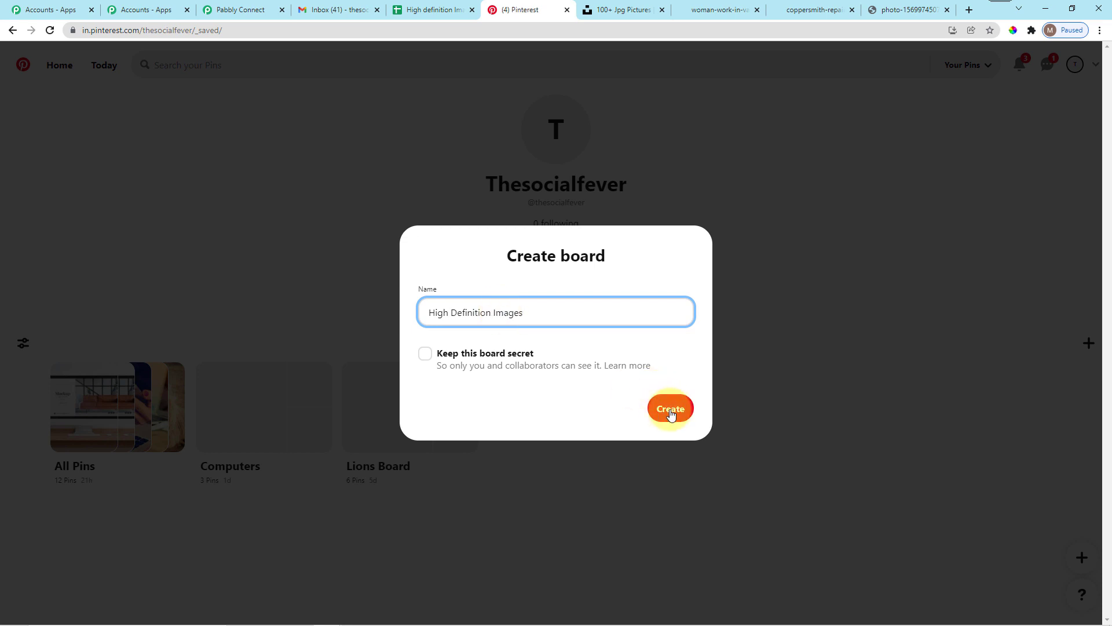
{"action": "left_click", "coordinate": [671, 407]}
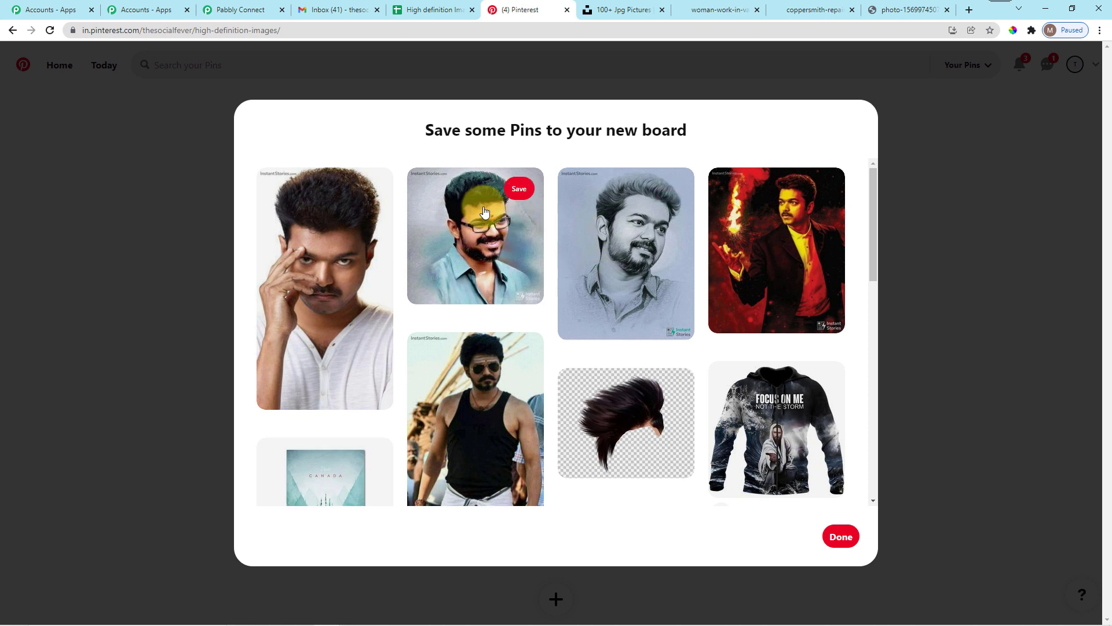
{"action": "left_click", "coordinate": [841, 536]}
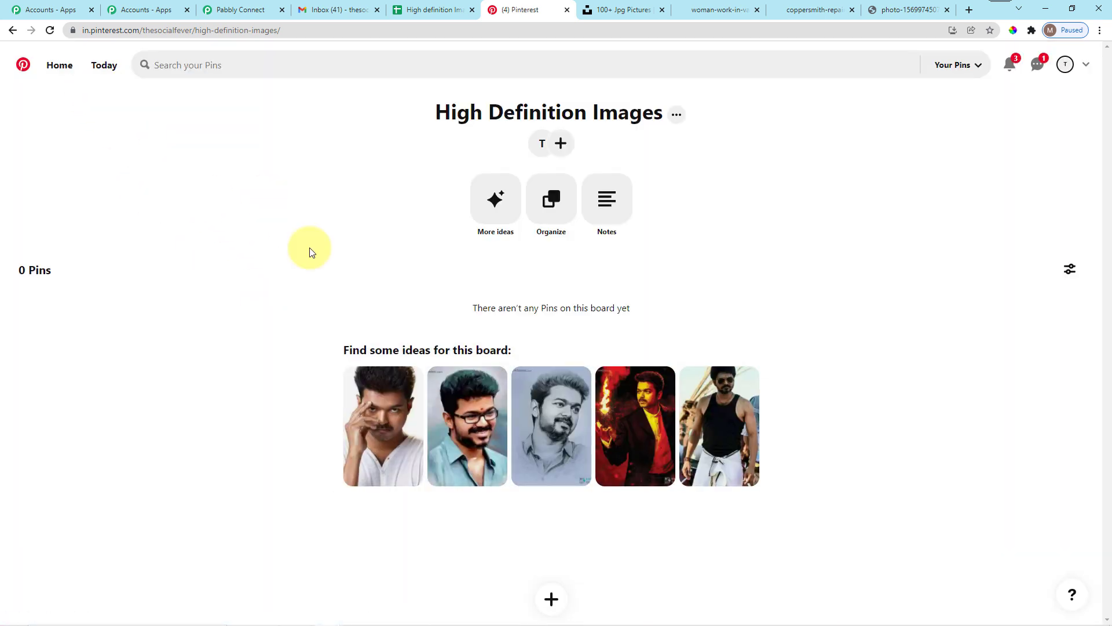
{"action": "left_click", "coordinate": [1064, 63]}
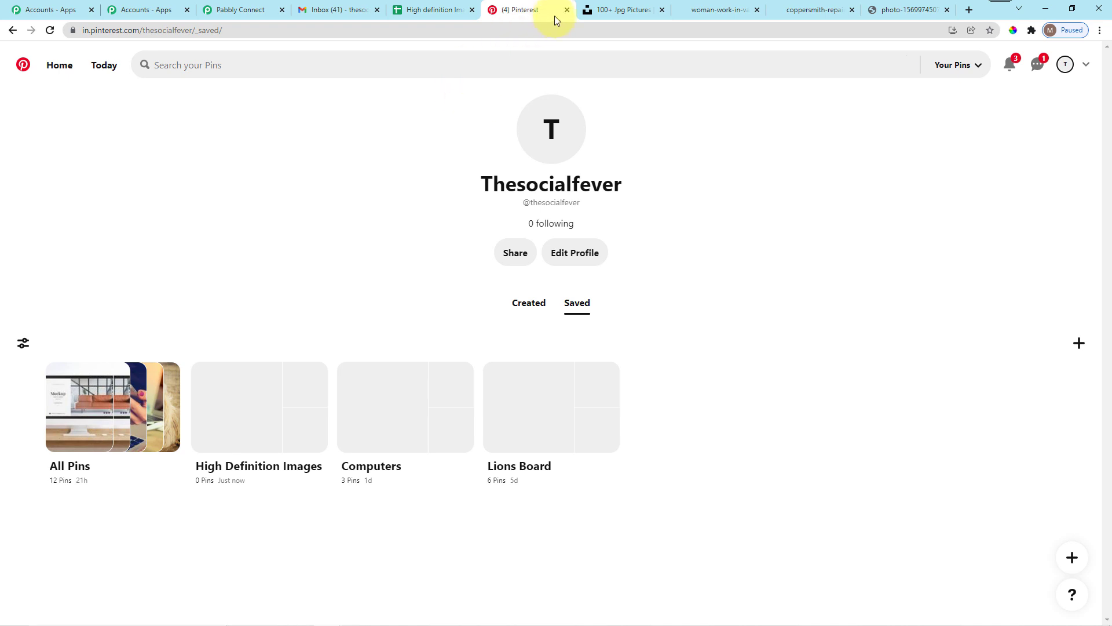
- Confirm deleting the old Pinterest connection and dismiss the success message
{"action": "left_click", "coordinate": [244, 9]}
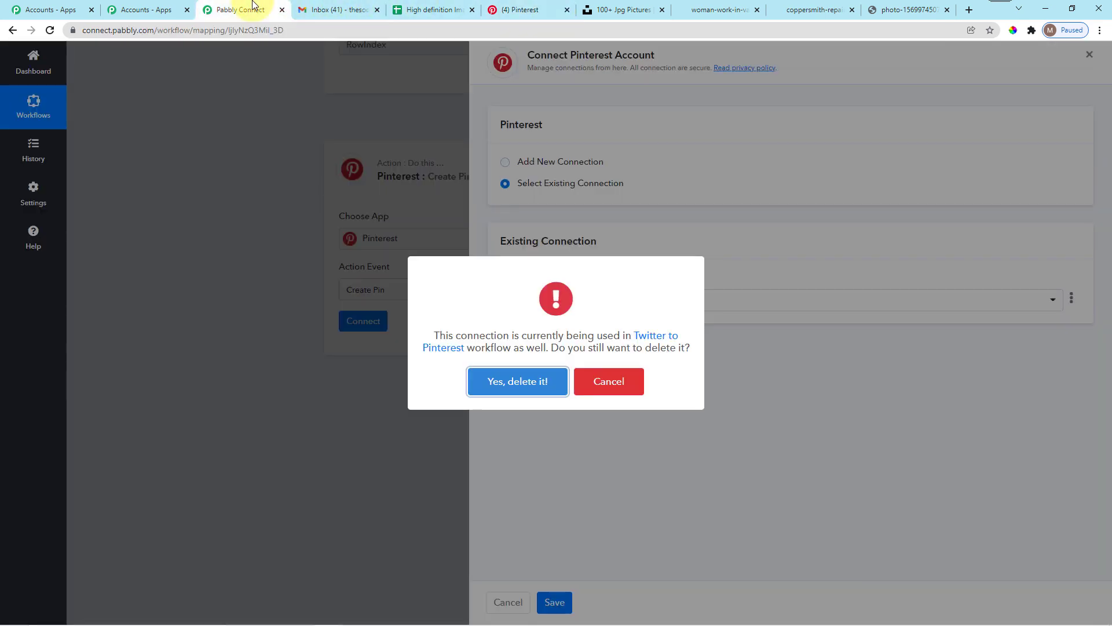
{"action": "left_click", "coordinate": [513, 382]}
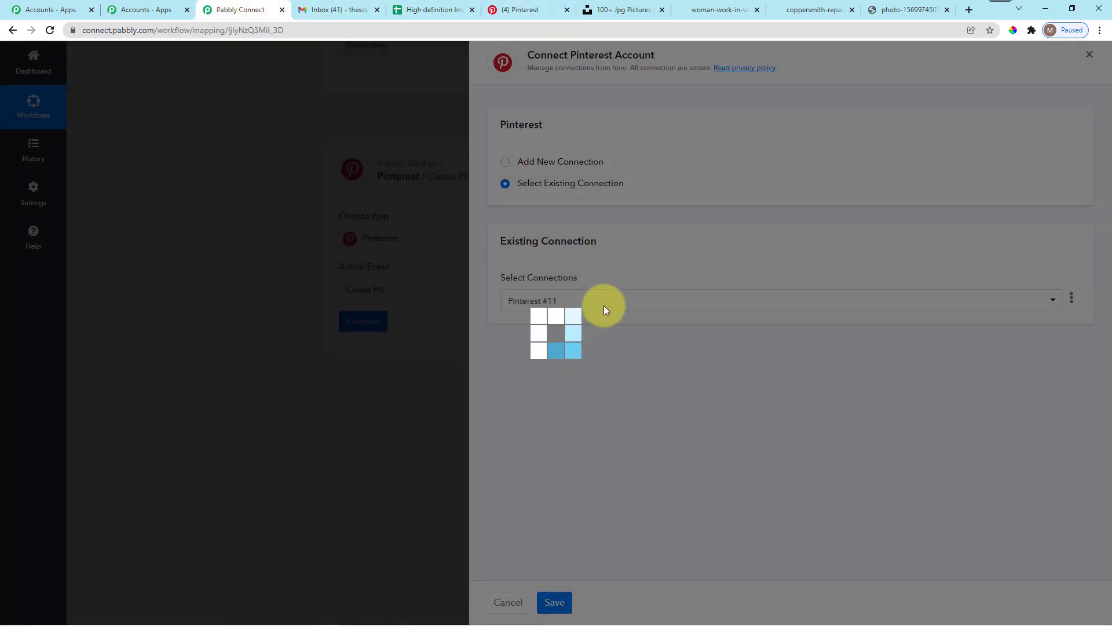
{"action": "left_click", "coordinate": [568, 392]}
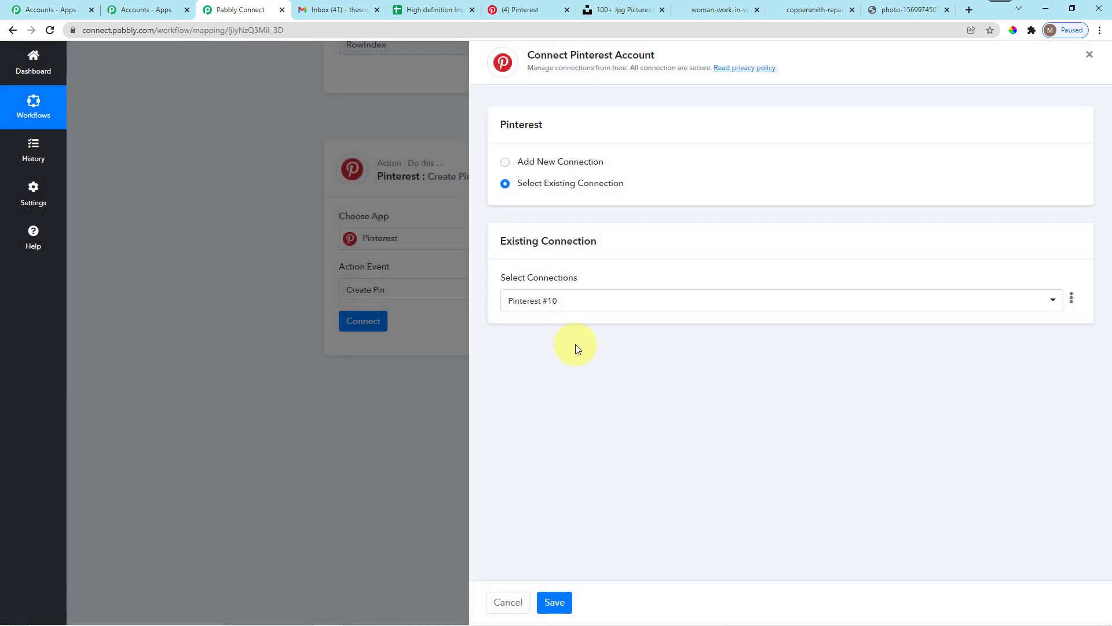
- Add a new Pinterest connection and grant Pabbly Connect access to the account
{"action": "left_click", "coordinate": [562, 168]}
{"action": "left_click", "coordinate": [582, 276]}
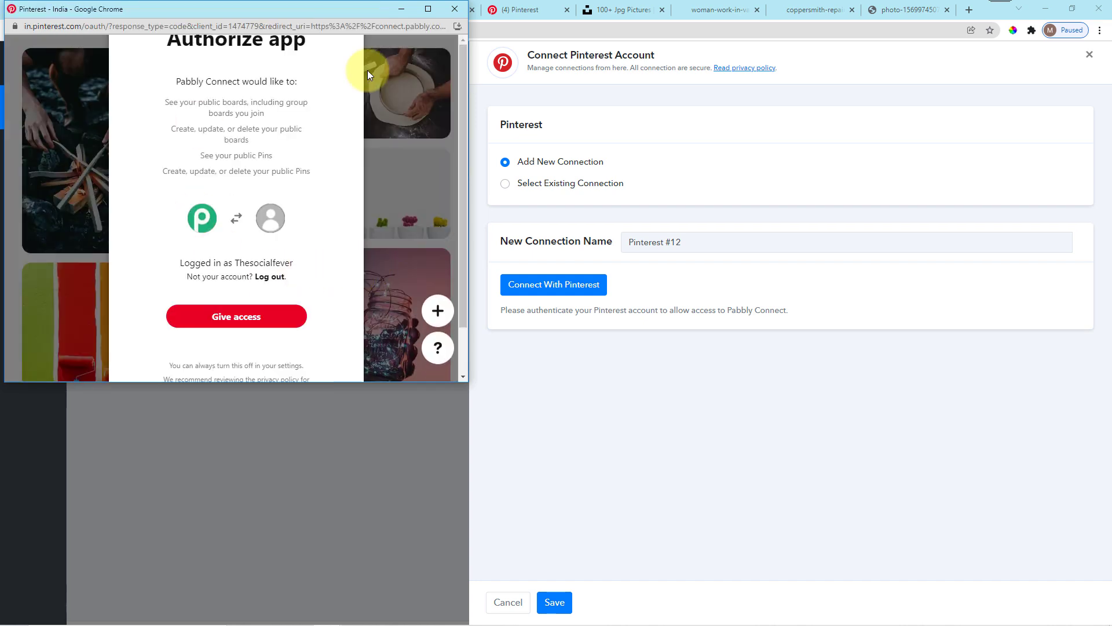
{"action": "left_click", "coordinate": [218, 322]}
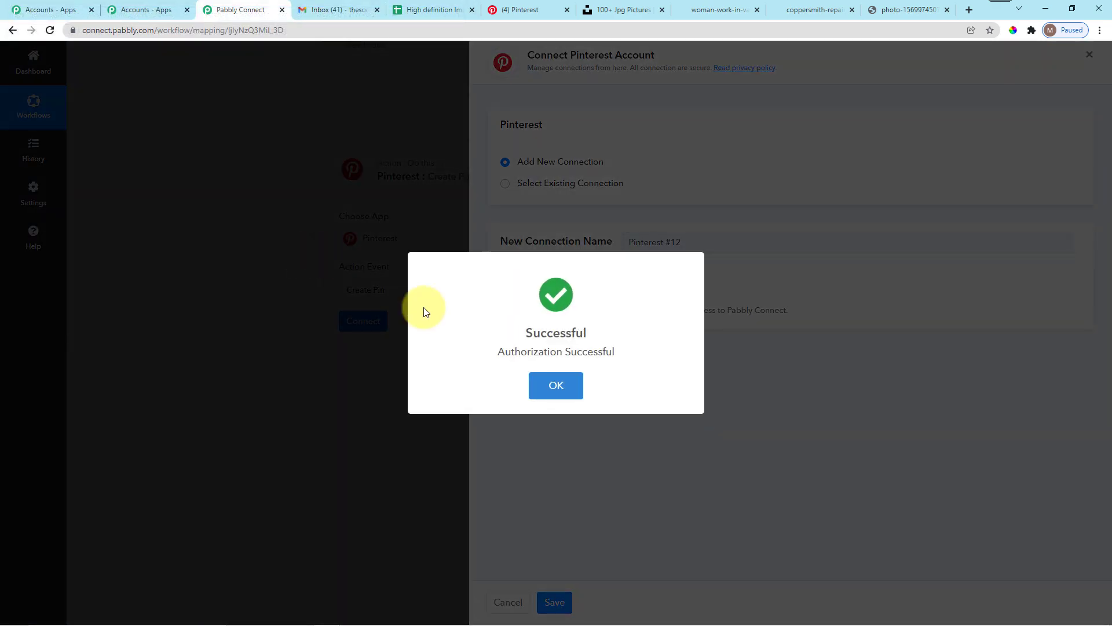
{"action": "left_click", "coordinate": [579, 387]}
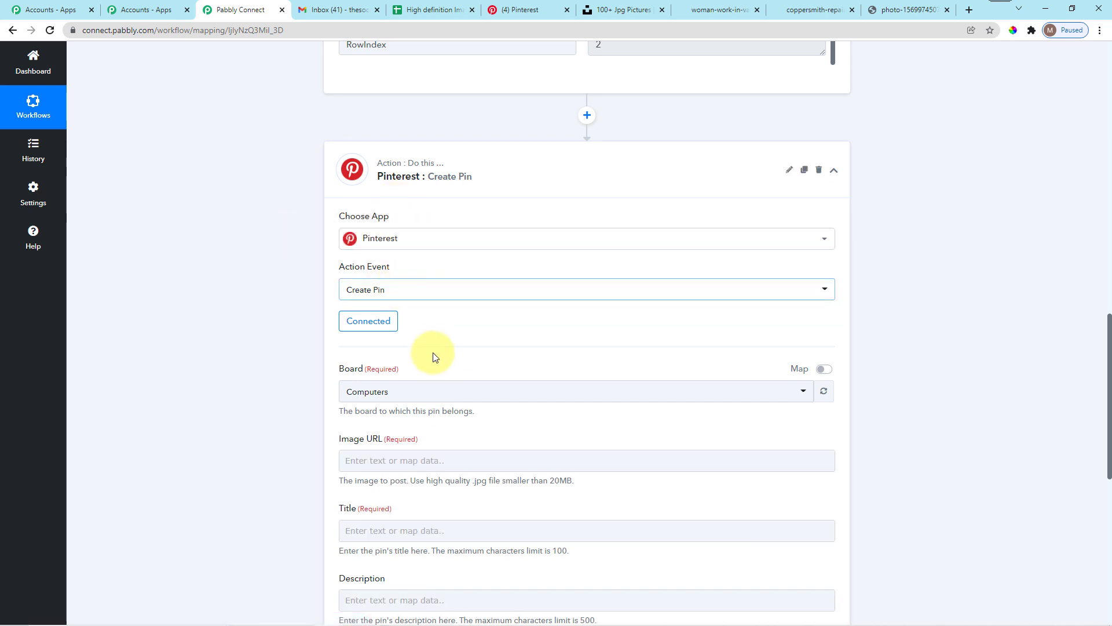
- Set the pin's Board to High Definition Images and bring up data options for Image URL
{"action": "scroll", "coordinate": [441, 356], "scroll_direction": "down", "scroll_amount": 1}
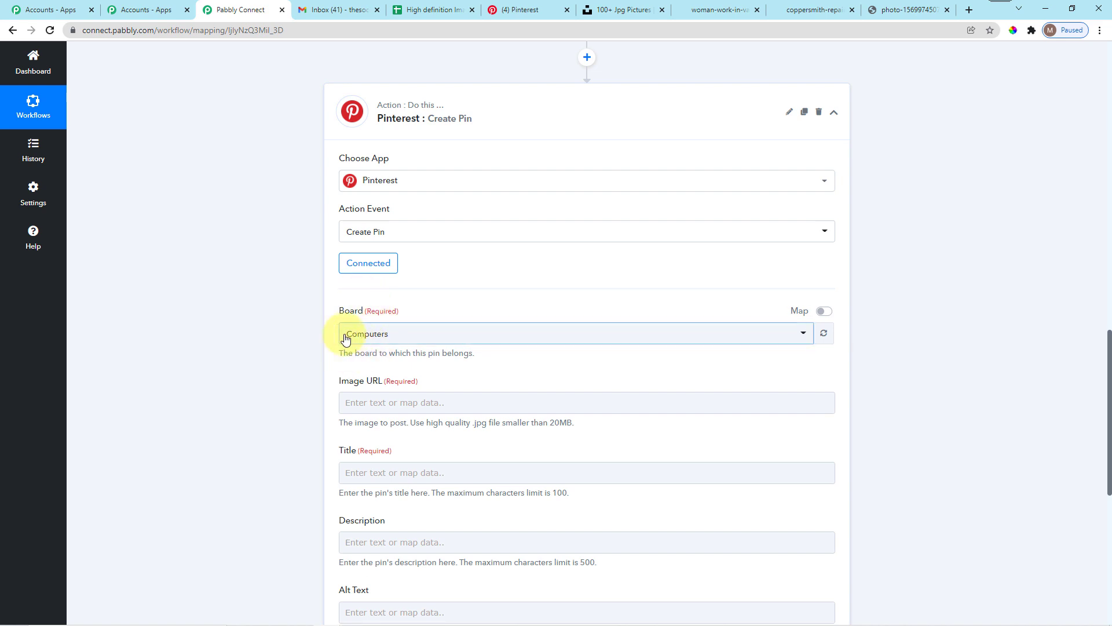
{"action": "left_click", "coordinate": [403, 328]}
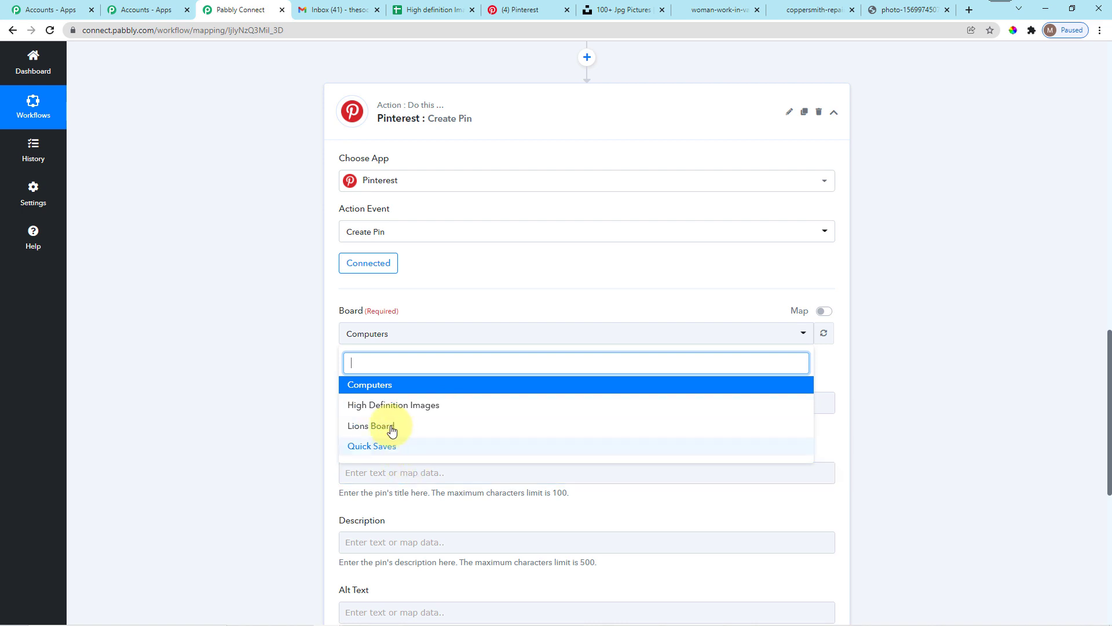
{"action": "left_click", "coordinate": [397, 405]}
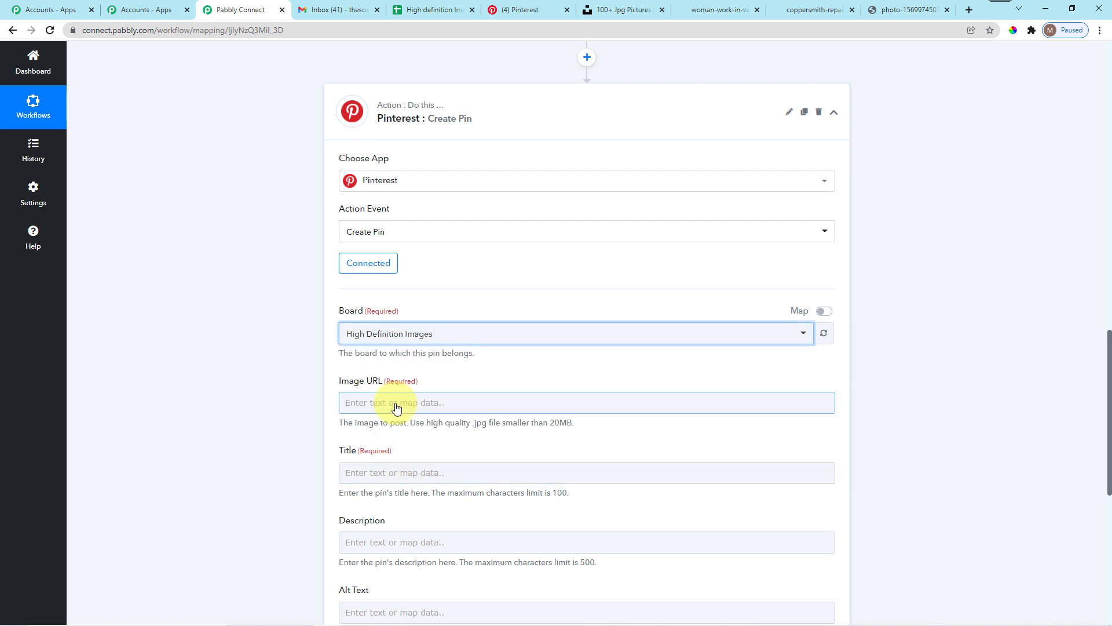
{"action": "scroll", "coordinate": [541, 348], "scroll_direction": "down", "scroll_amount": 3}
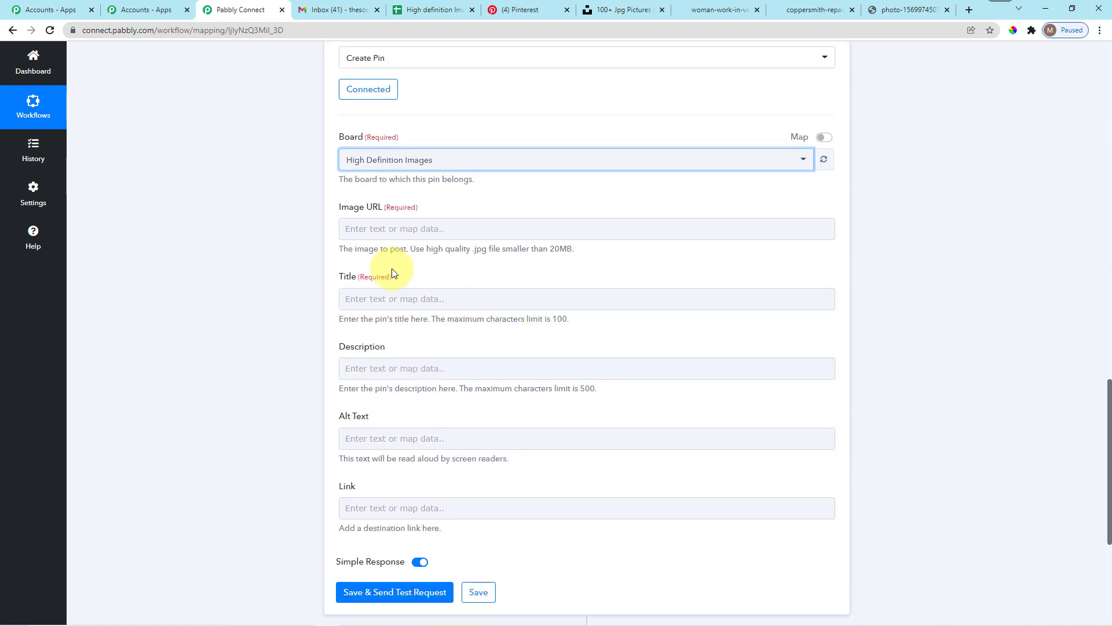
{"action": "left_click", "coordinate": [388, 231]}
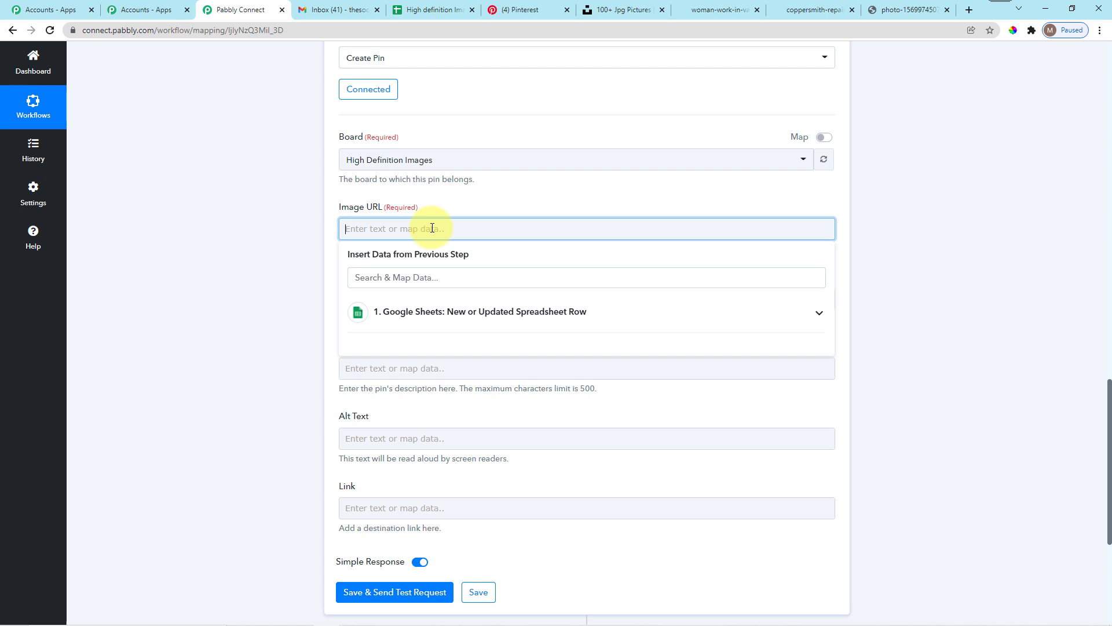
- Map the Google Sheets step's '1. Image URL' value into the pin's Image URL field
{"action": "scroll", "coordinate": [509, 210], "scroll_direction": "up", "scroll_amount": 9}
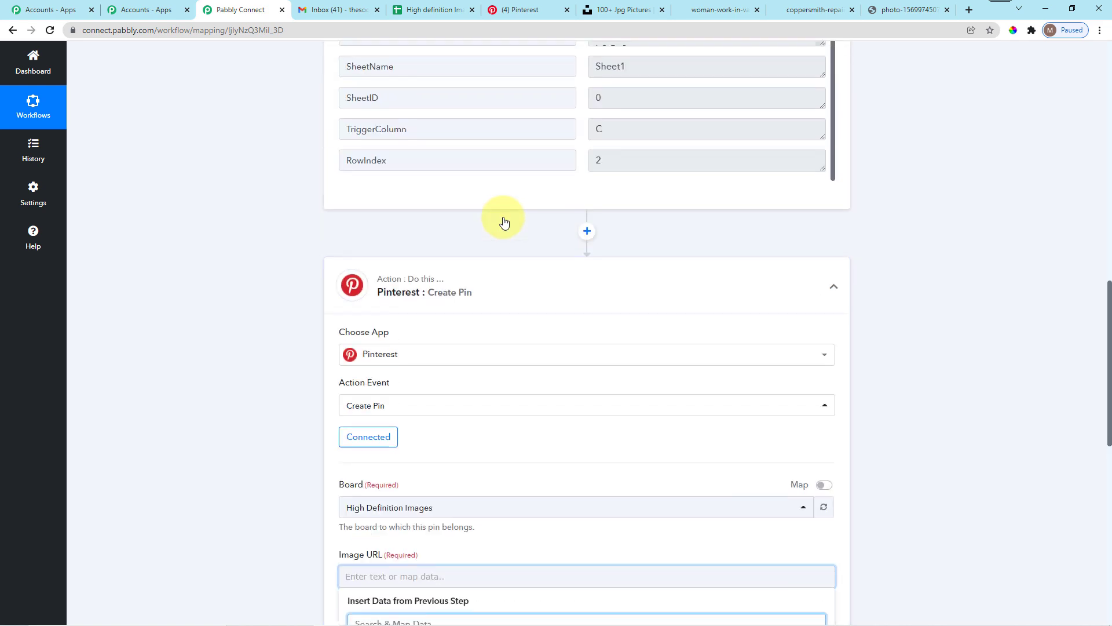
{"action": "scroll", "coordinate": [503, 216], "scroll_direction": "up", "scroll_amount": 2}
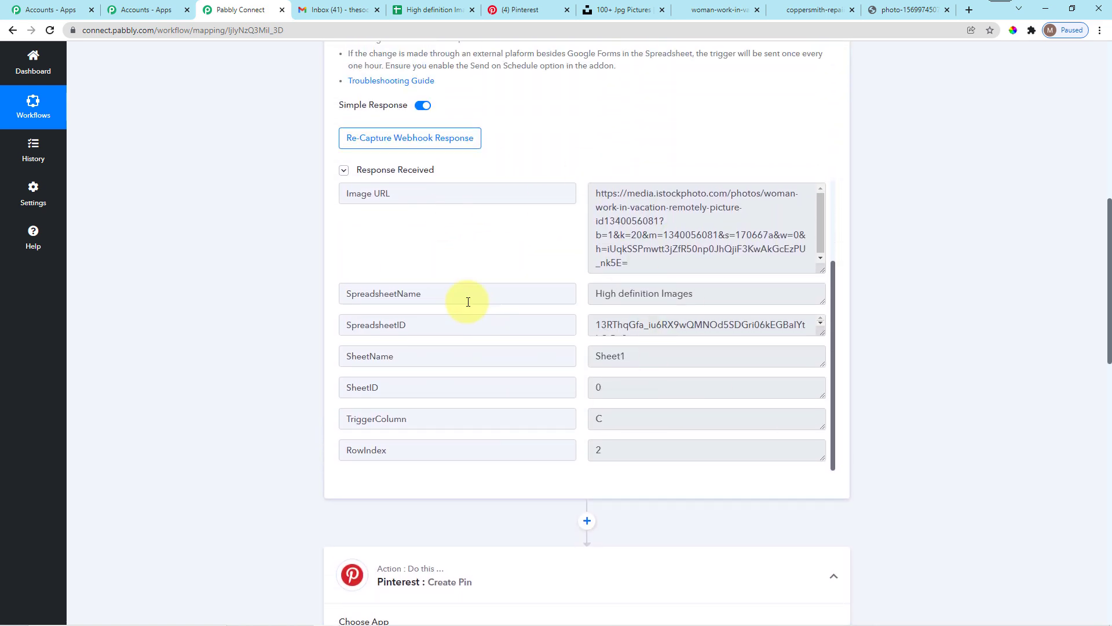
{"action": "scroll", "coordinate": [468, 301], "scroll_direction": "up", "scroll_amount": 2}
{"action": "scroll", "coordinate": [542, 293], "scroll_direction": "down", "scroll_amount": 10}
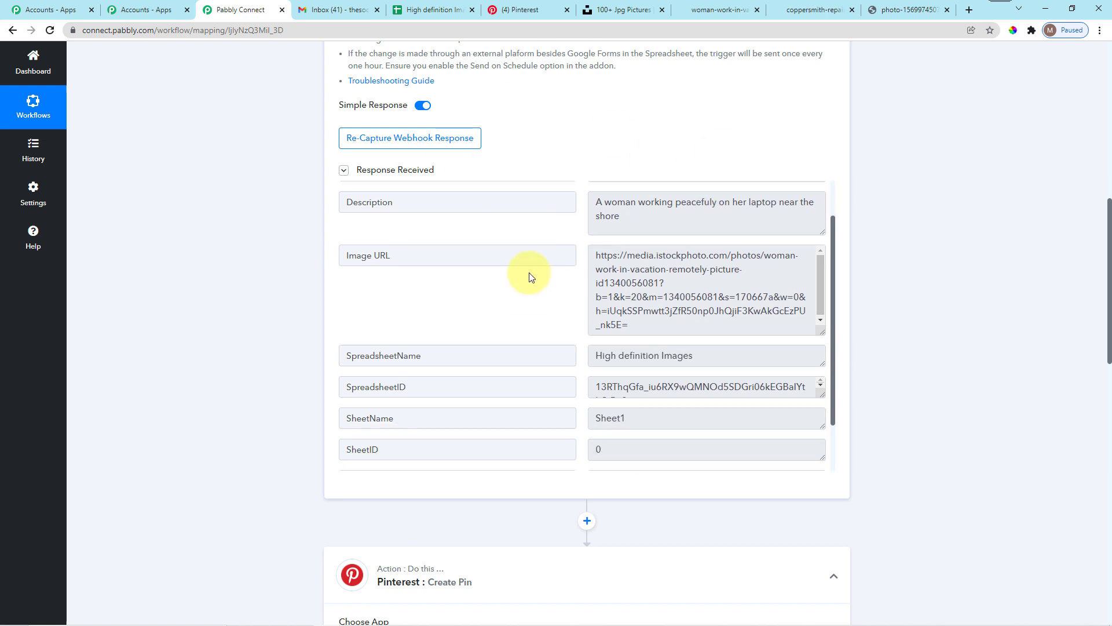
{"action": "left_click", "coordinate": [732, 405]}
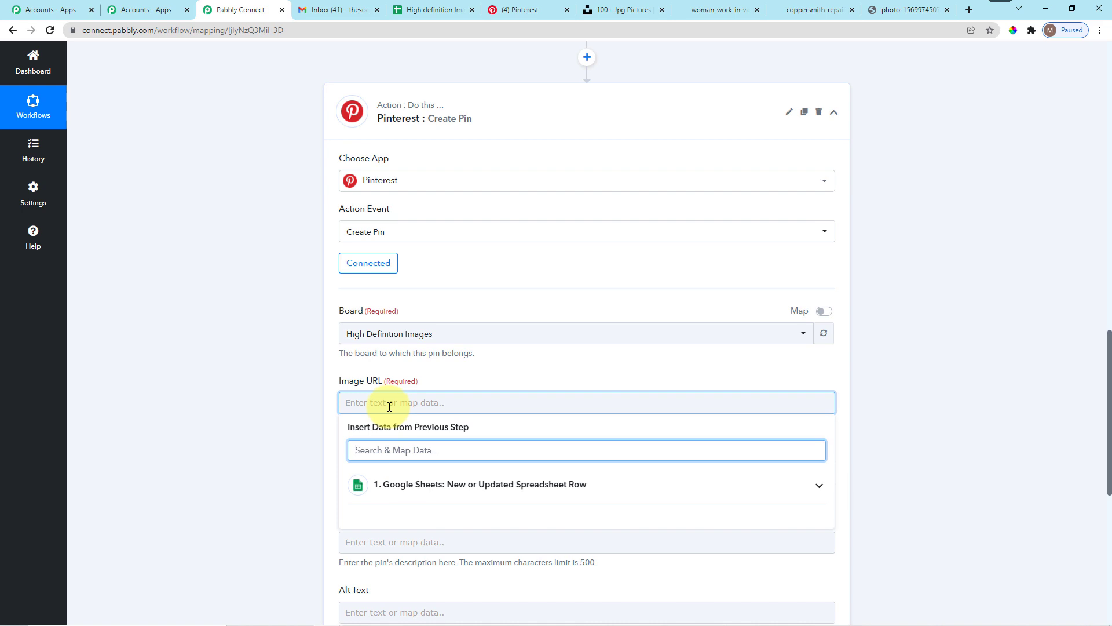
{"action": "scroll", "coordinate": [374, 383], "scroll_direction": "down", "scroll_amount": 2}
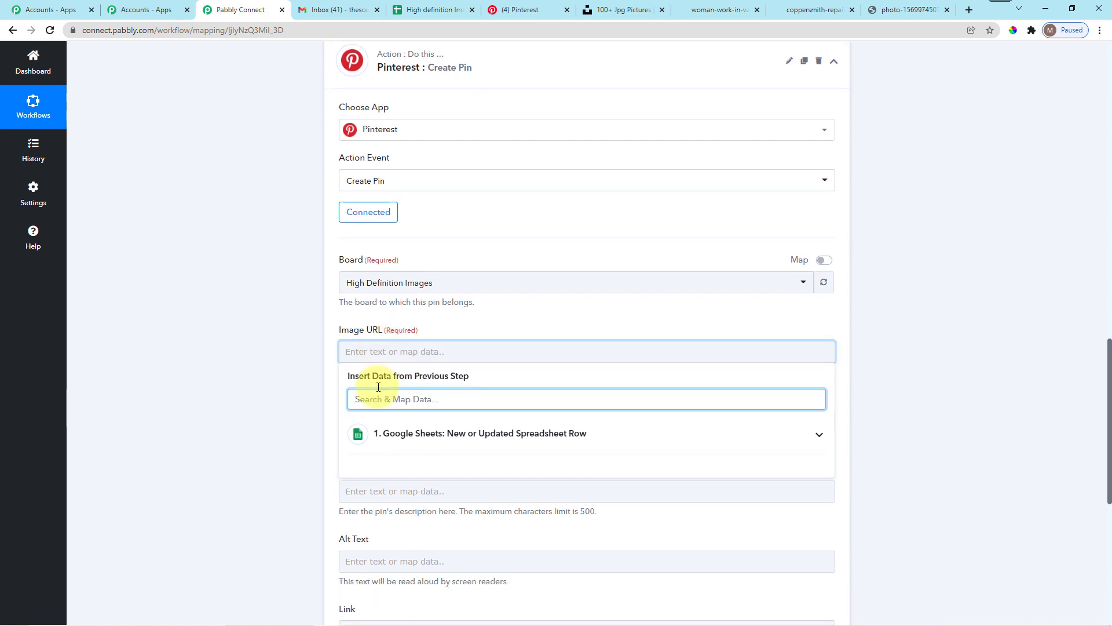
{"action": "left_click", "coordinate": [394, 370]}
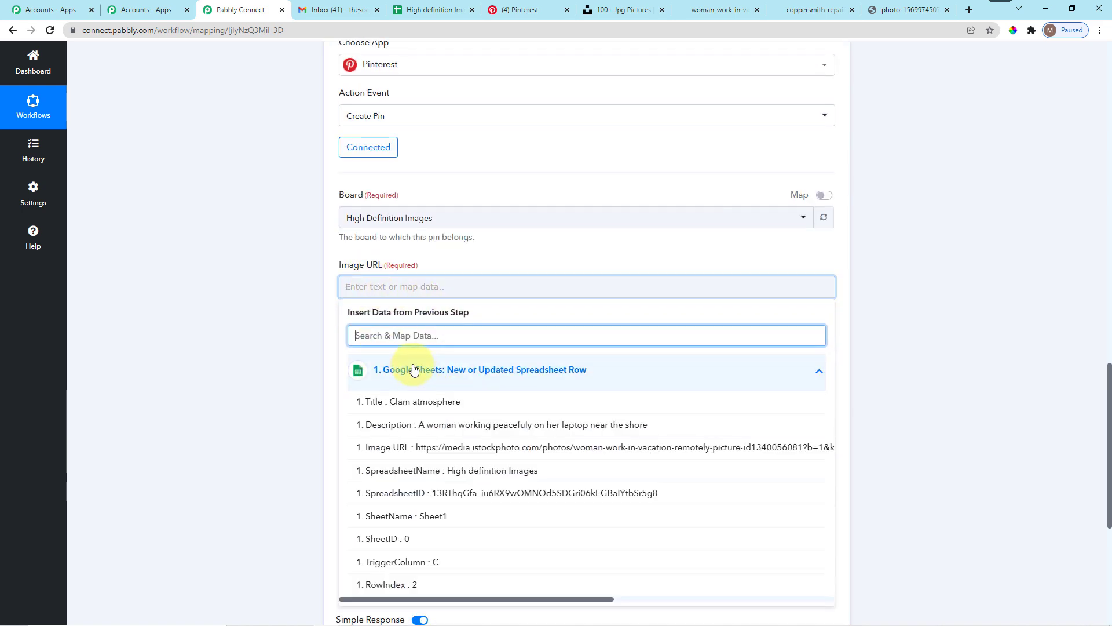
{"action": "scroll", "coordinate": [432, 407], "scroll_direction": "down", "scroll_amount": 1}
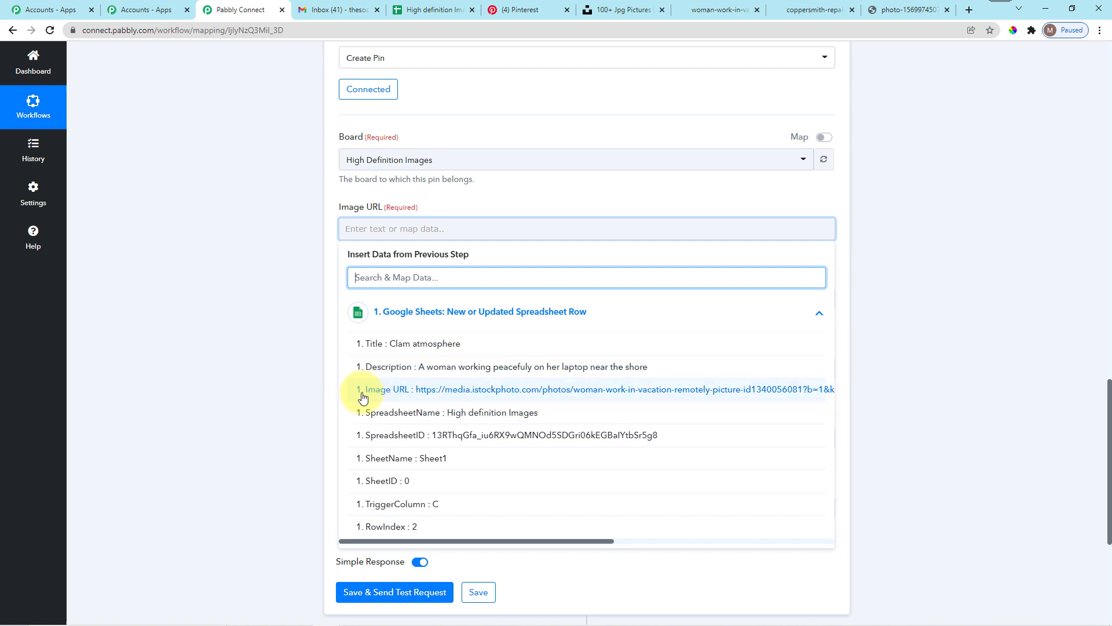
{"action": "left_click", "coordinate": [508, 389]}
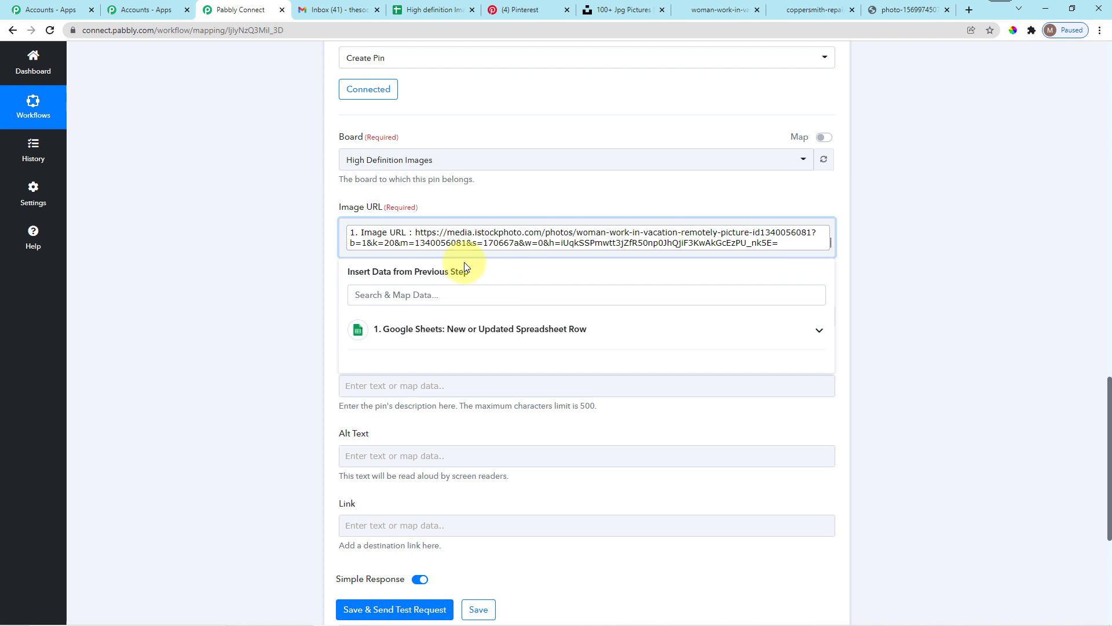
{"action": "left_click", "coordinate": [323, 259]}
- Map '1. Title : Clam atmosphere' from the Google Sheets step into the pin Title
{"action": "scroll", "coordinate": [354, 289], "scroll_direction": "down", "scroll_amount": 2}
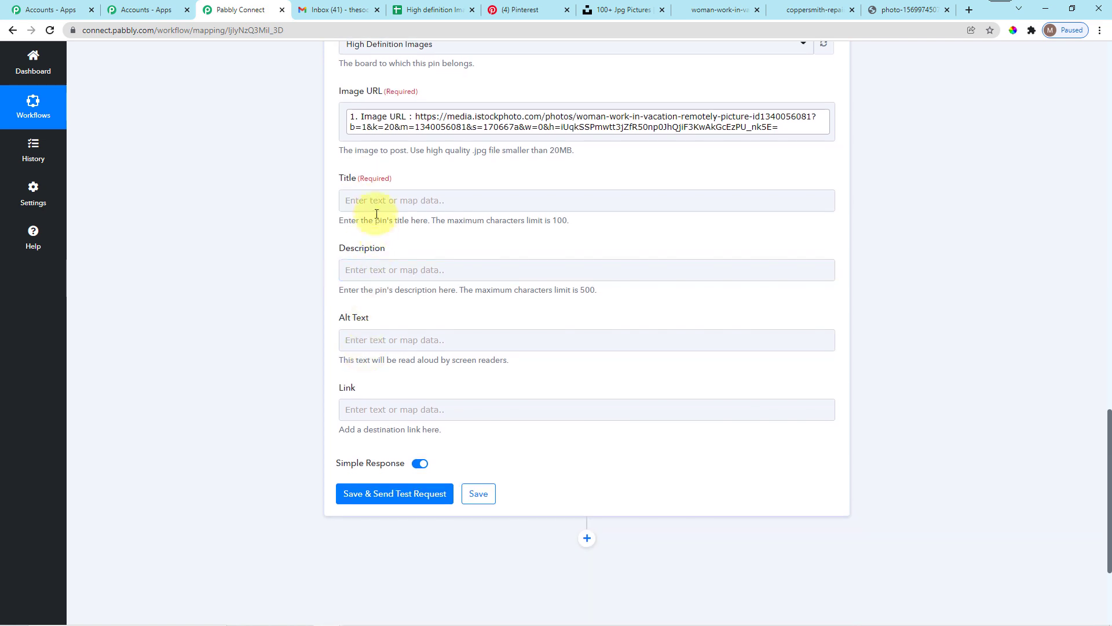
{"action": "left_click", "coordinate": [367, 200]}
{"action": "left_click", "coordinate": [417, 289]}
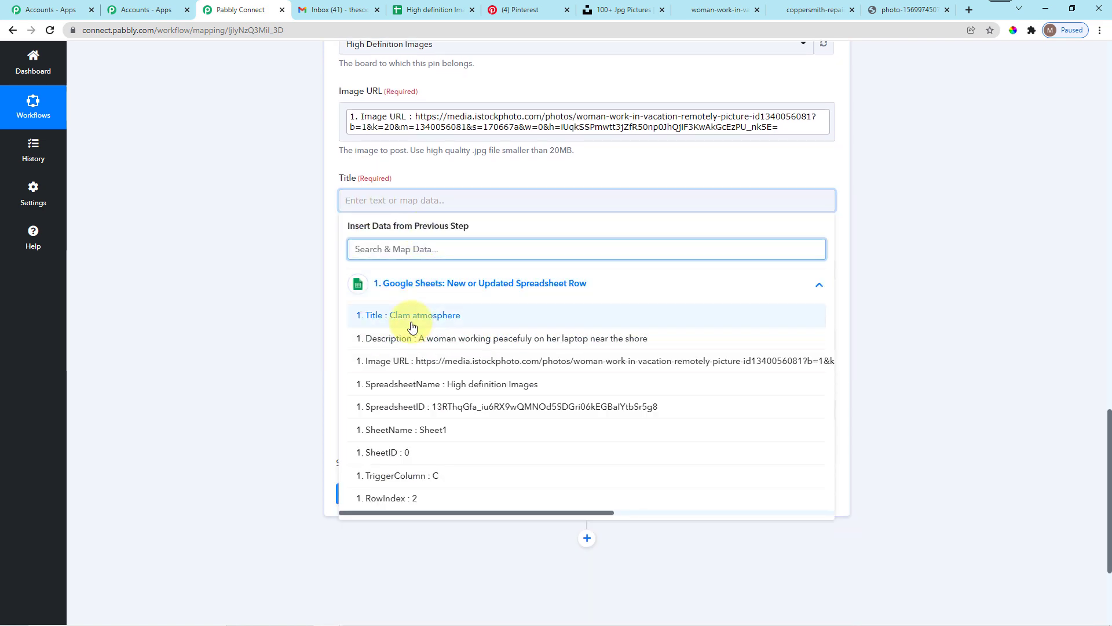
{"action": "left_click", "coordinate": [414, 316]}
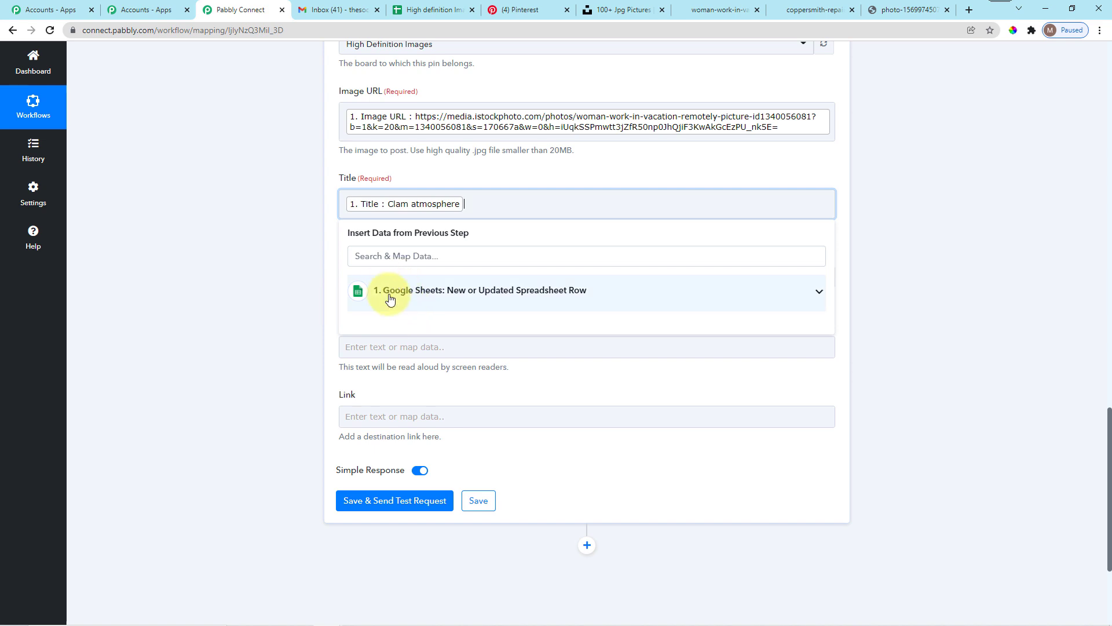
{"action": "left_click", "coordinate": [489, 179]}
- Map the sheet's '1. Description' value into the pin Description field
{"action": "scroll", "coordinate": [509, 246], "scroll_direction": "down", "scroll_amount": 1}
{"action": "left_click", "coordinate": [391, 219]}
{"action": "left_click", "coordinate": [406, 301]}
{"action": "scroll", "coordinate": [441, 347], "scroll_direction": "down", "scroll_amount": 1}
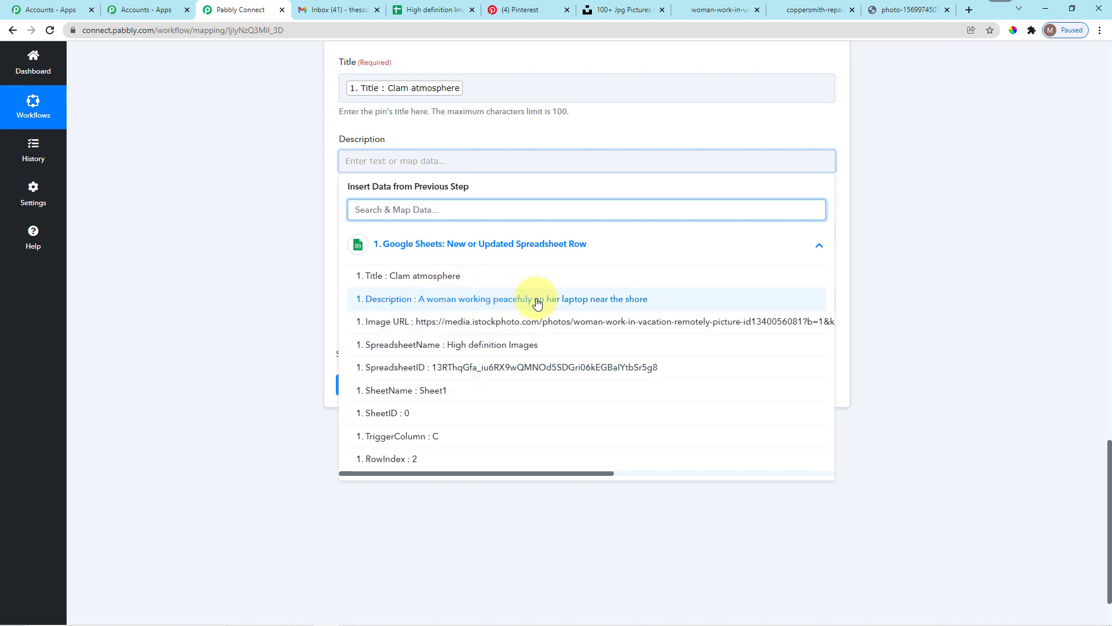
{"action": "left_click", "coordinate": [597, 301]}
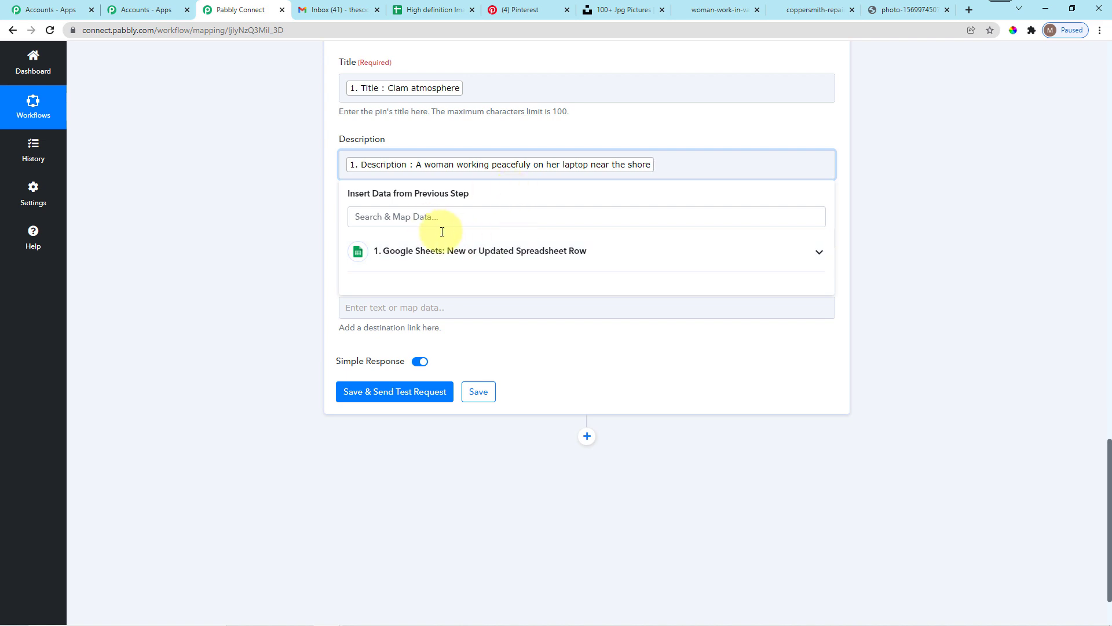
{"action": "scroll", "coordinate": [504, 214], "scroll_direction": "up", "scroll_amount": 1}
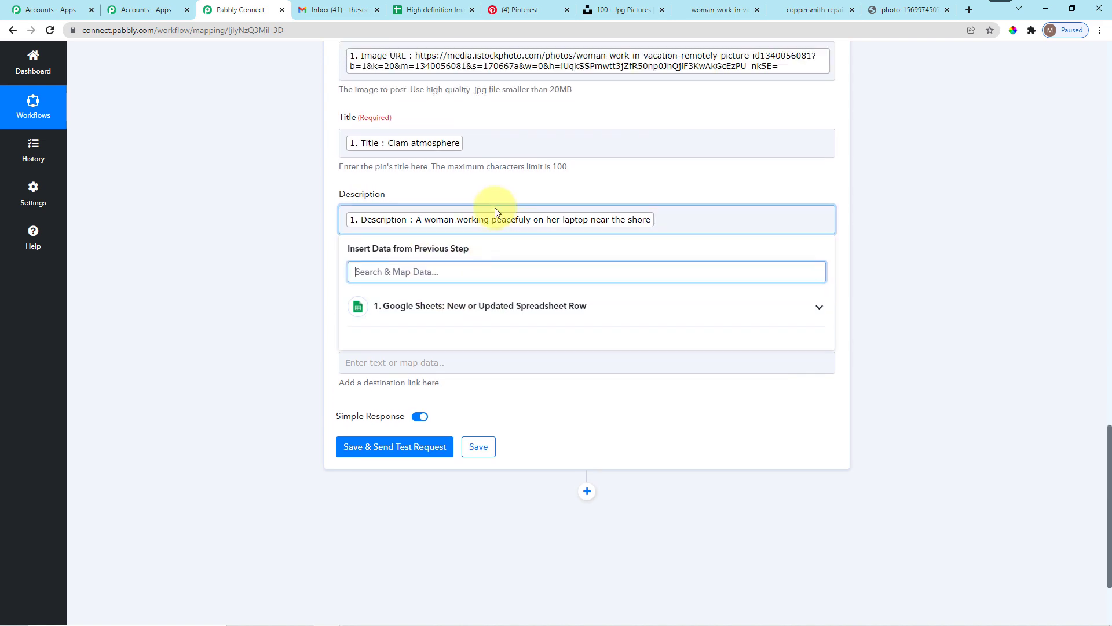
{"action": "scroll", "coordinate": [481, 209], "scroll_direction": "up", "scroll_amount": 3}
{"action": "scroll", "coordinate": [462, 243], "scroll_direction": "down", "scroll_amount": 5}
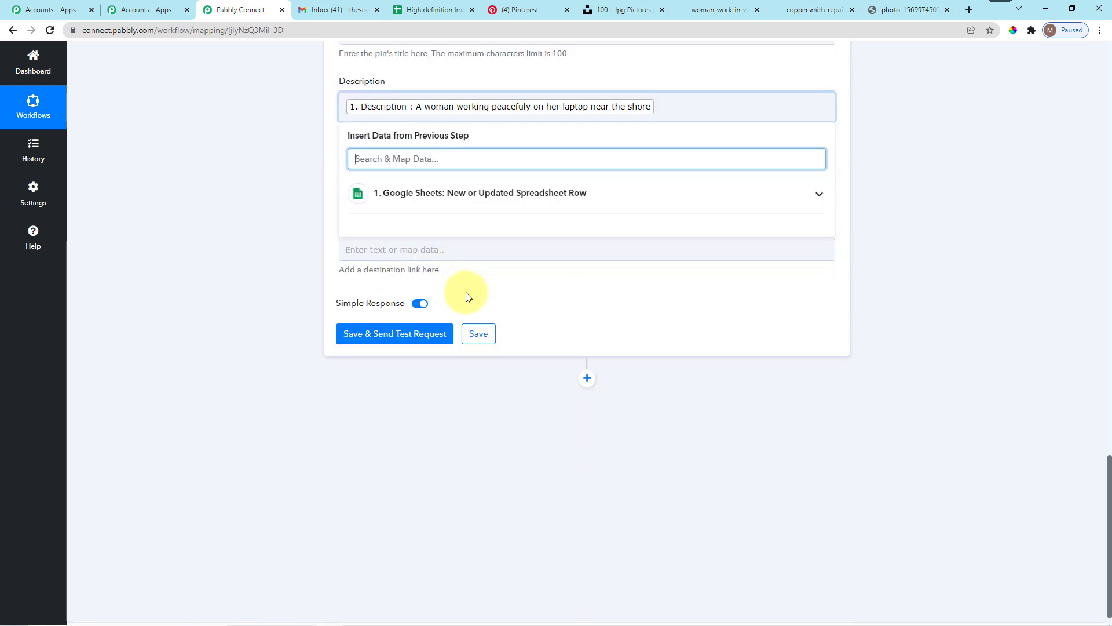
{"action": "left_click", "coordinate": [509, 302]}
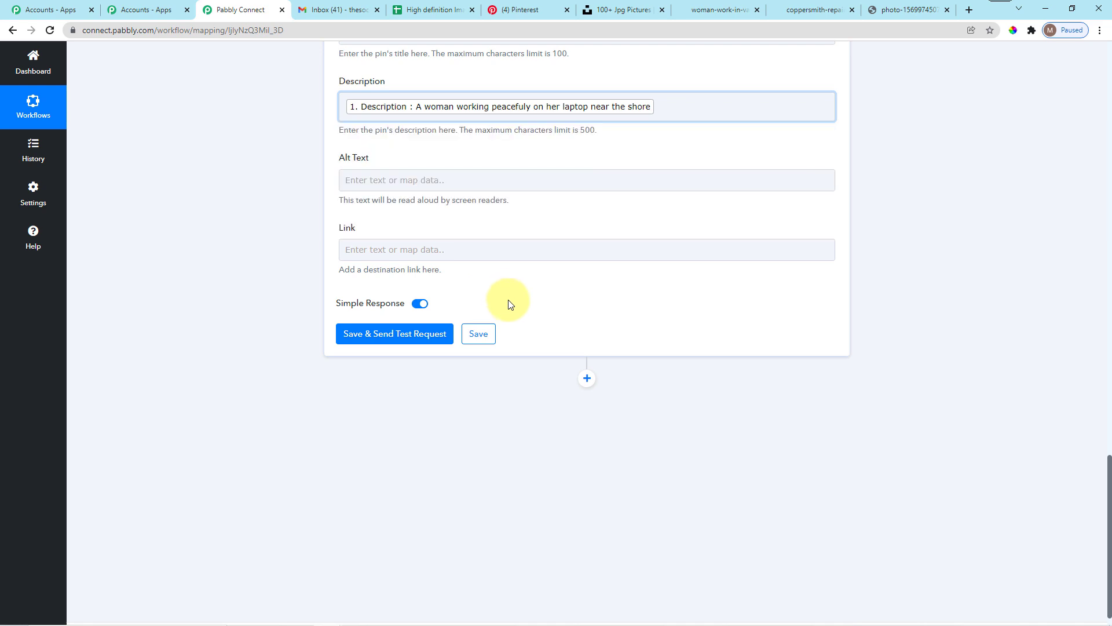
{"action": "left_click", "coordinate": [184, 4]}
{"action": "left_click", "coordinate": [231, 9]}
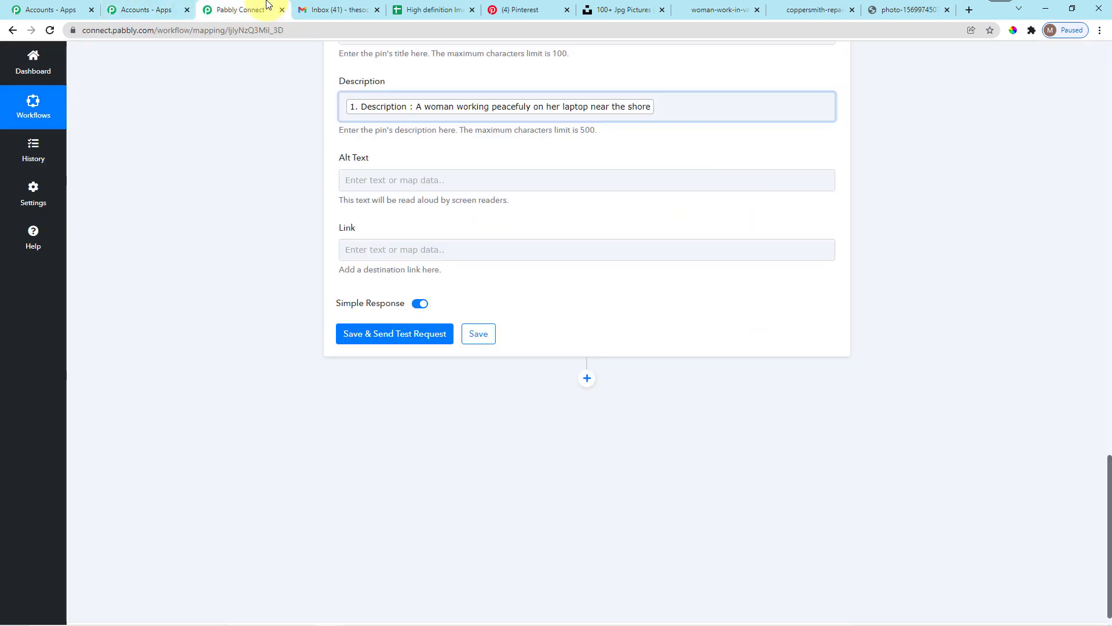
{"action": "left_click", "coordinate": [408, 257]}
{"action": "scroll", "coordinate": [408, 256], "scroll_direction": "up", "scroll_amount": 2}
{"action": "scroll", "coordinate": [412, 252], "scroll_direction": "down", "scroll_amount": 3}
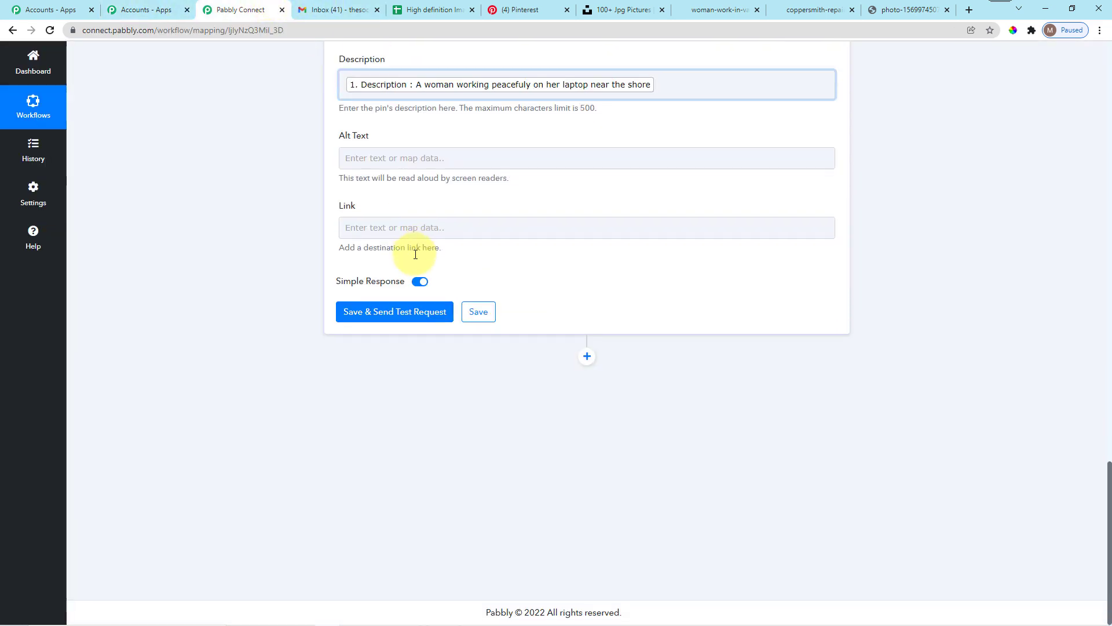
- Save and test the Create Pin action, reviewing the response for the 'Clam atmosphere' pin
{"action": "left_click", "coordinate": [374, 318]}
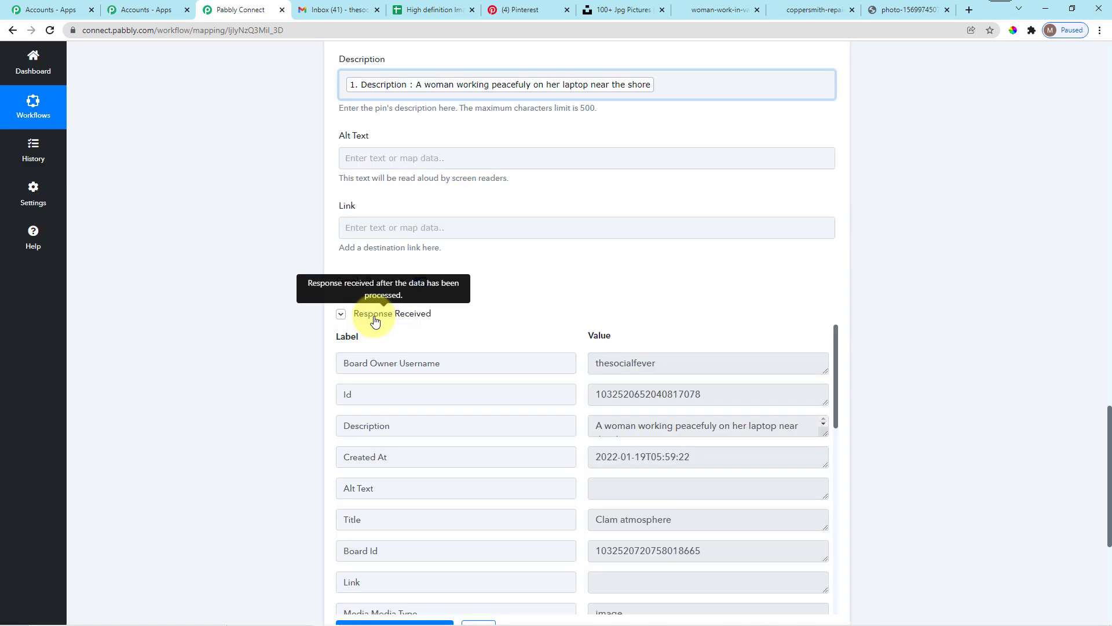
{"action": "scroll", "coordinate": [502, 305], "scroll_direction": "down", "scroll_amount": 1}
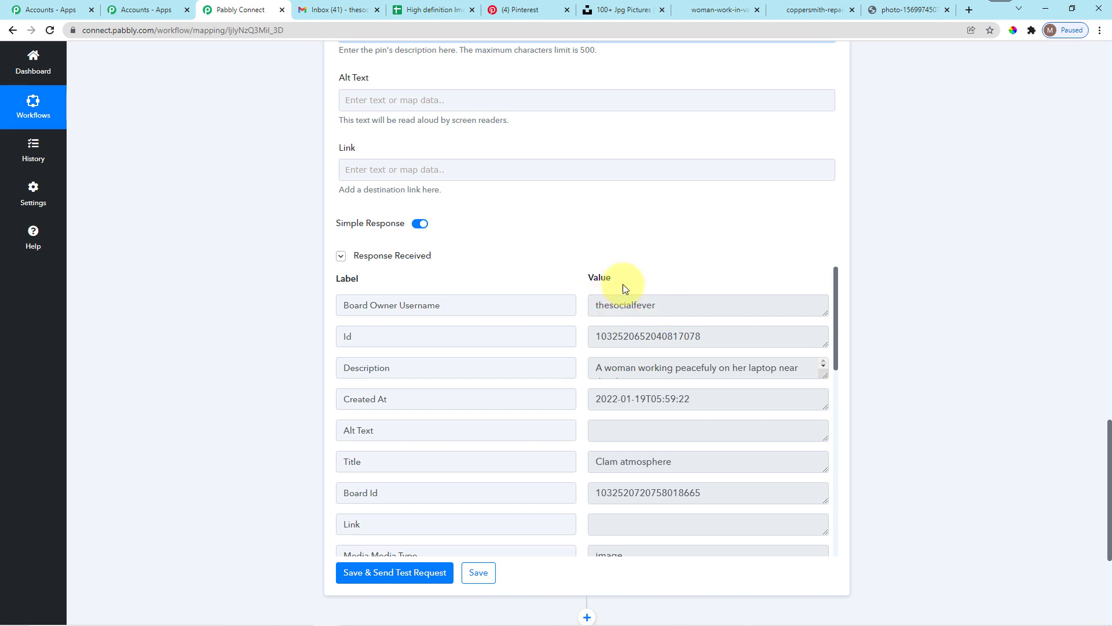
{"action": "scroll", "coordinate": [492, 313], "scroll_direction": "down", "scroll_amount": 3}
{"action": "scroll", "coordinate": [417, 330], "scroll_direction": "up", "scroll_amount": 2}
{"action": "scroll", "coordinate": [394, 338], "scroll_direction": "up", "scroll_amount": 2}
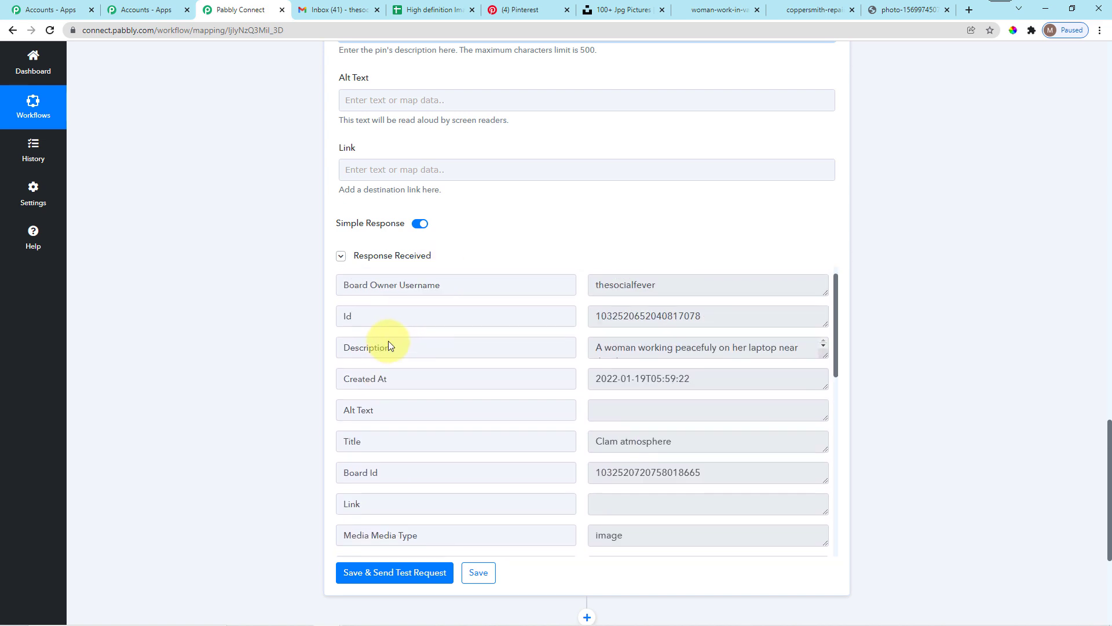
{"action": "scroll", "coordinate": [528, 348], "scroll_direction": "down", "scroll_amount": 2}
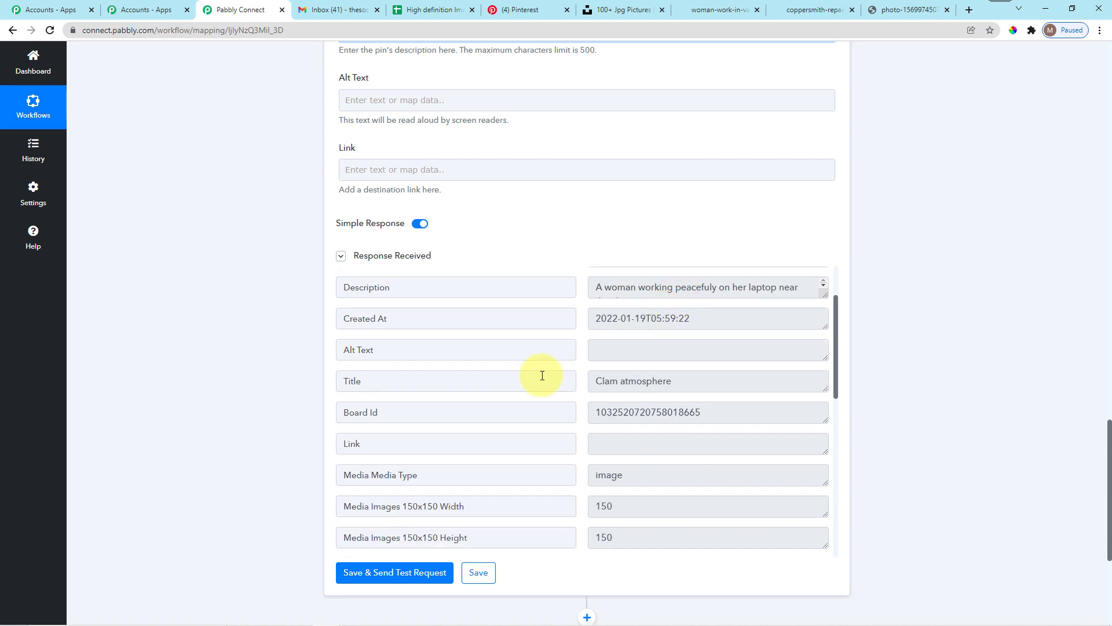
{"action": "scroll", "coordinate": [446, 400], "scroll_direction": "down", "scroll_amount": 2}
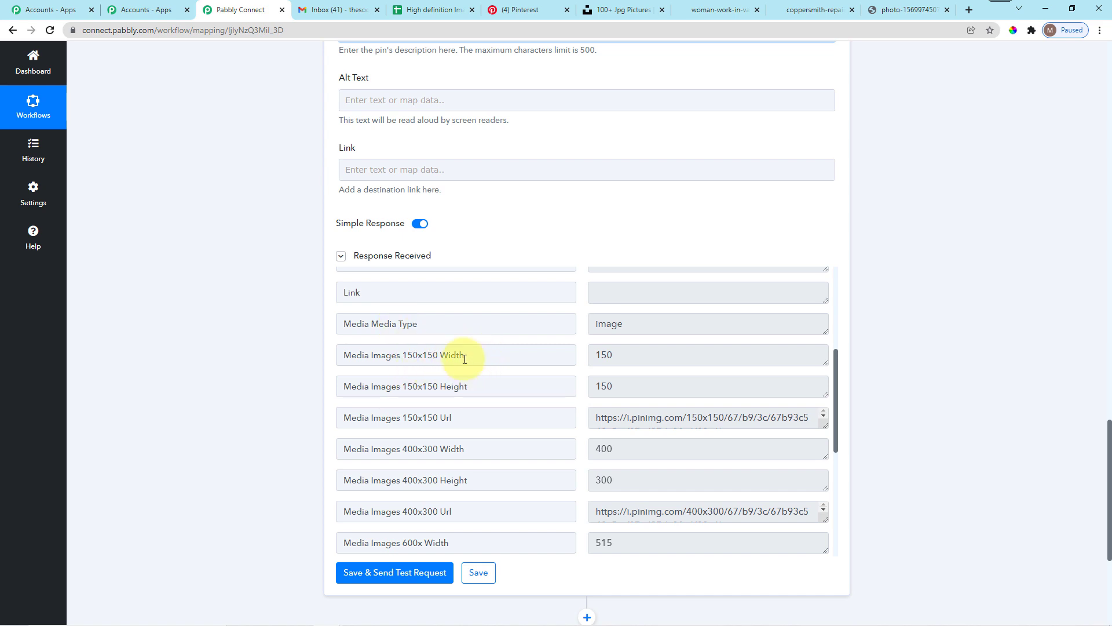
{"action": "scroll", "coordinate": [566, 416], "scroll_direction": "down", "scroll_amount": 2}
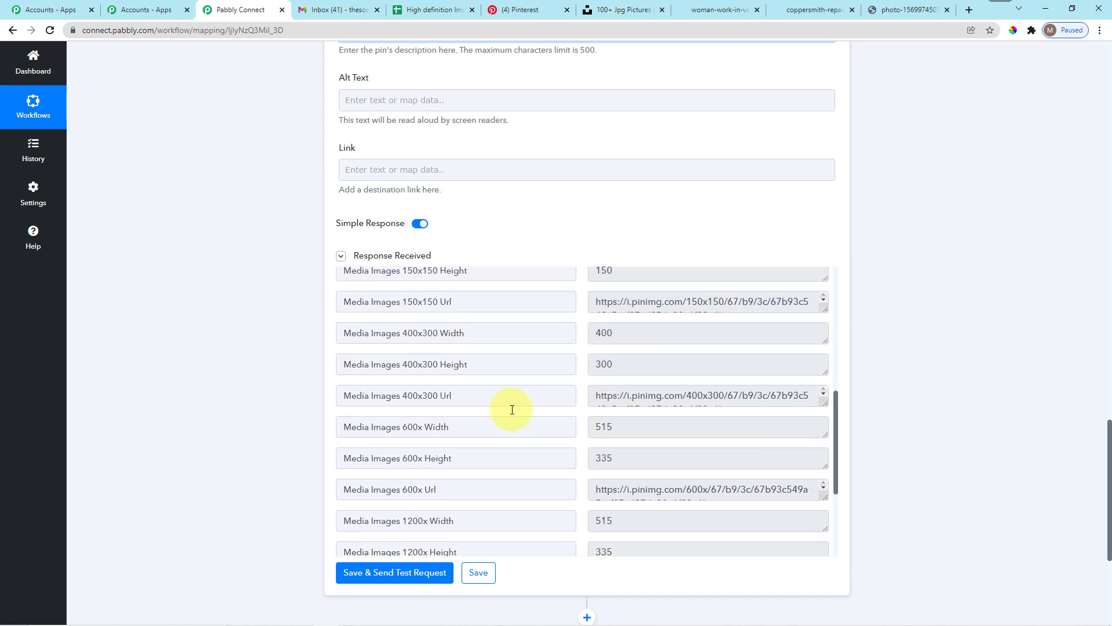
- Reload Pinterest, verify the High Definition Images board shows the laptop-by-the-shore pin, then return to Pabbly
{"action": "left_click", "coordinate": [511, 7]}
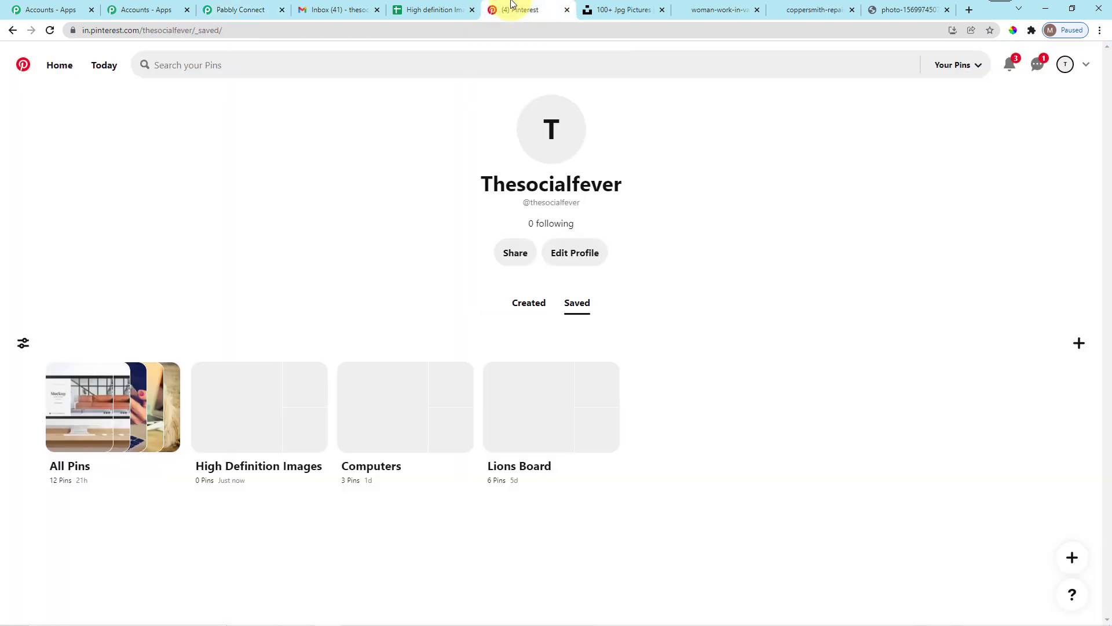
{"action": "left_click", "coordinate": [49, 31]}
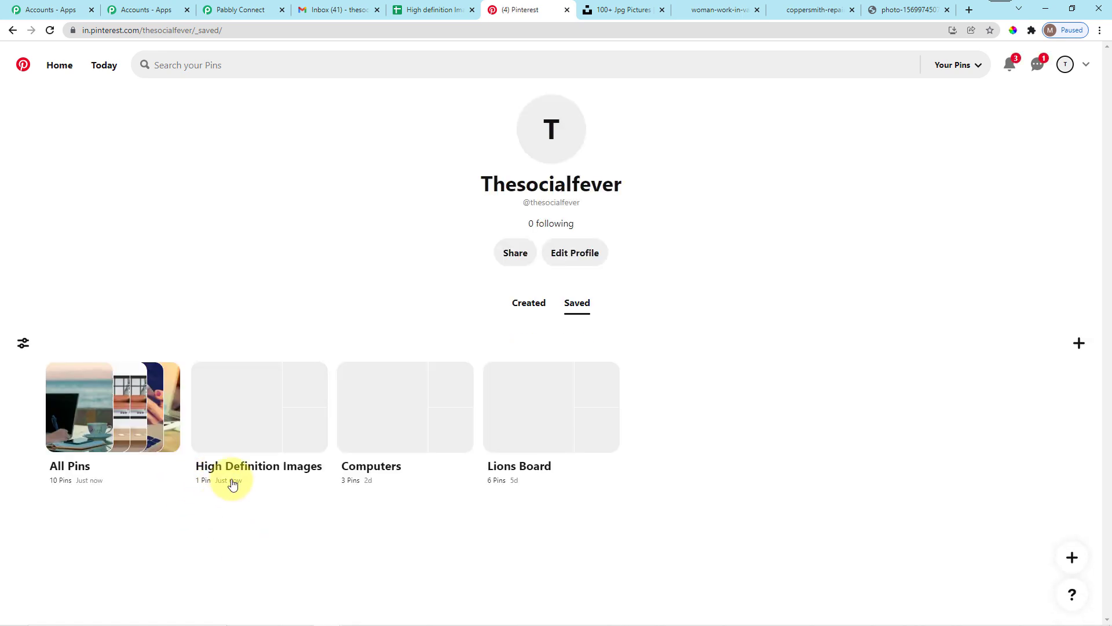
{"action": "left_click", "coordinate": [238, 415]}
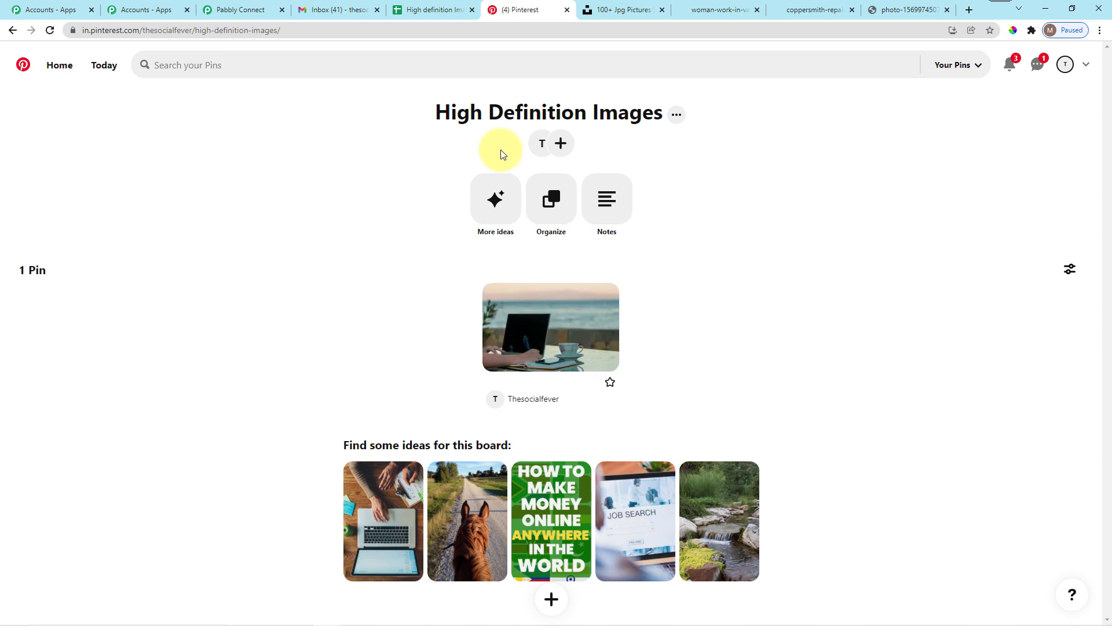
{"action": "left_click", "coordinate": [240, 7]}
{"action": "scroll", "coordinate": [318, 119], "scroll_direction": "up", "scroll_amount": 15}
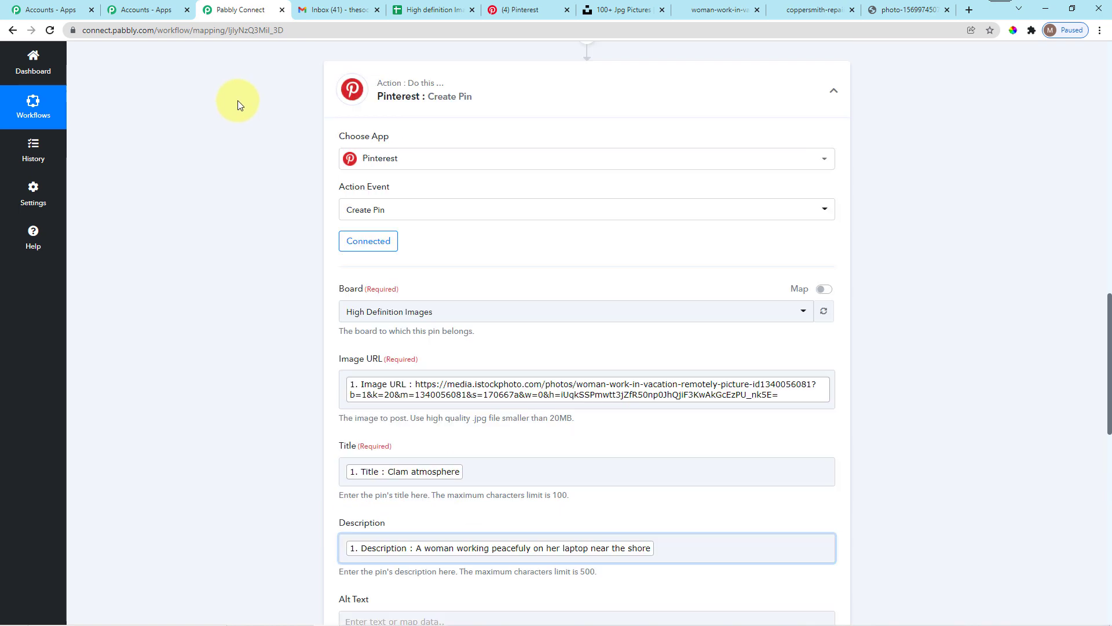
- In the High definition Images spreadsheet, select cell A3, the first empty row
{"action": "left_click", "coordinate": [431, 7]}
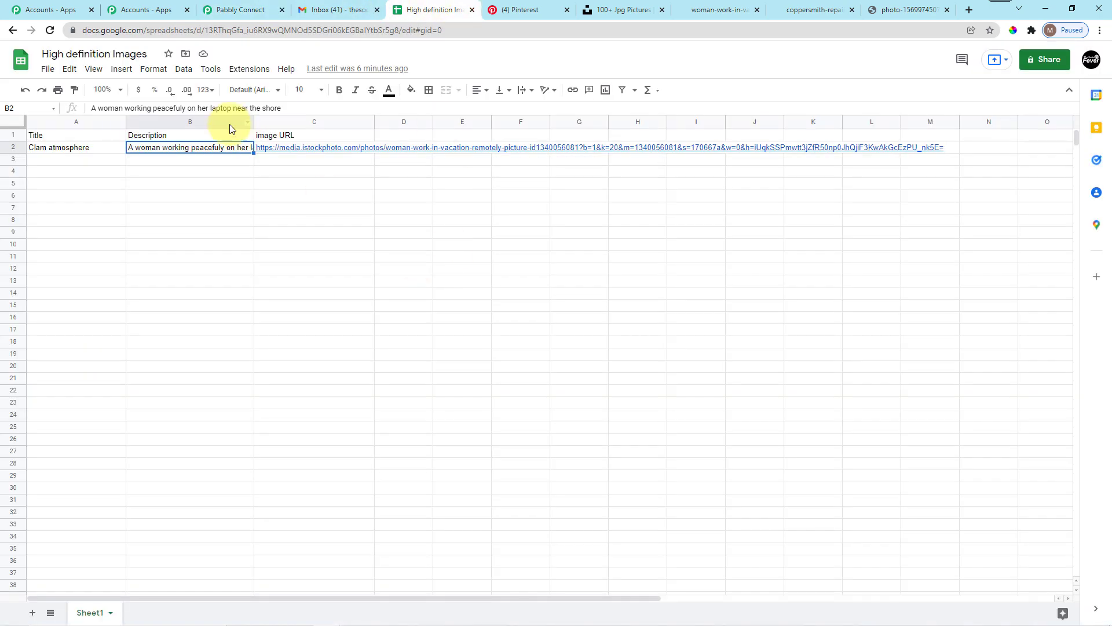
{"action": "left_click", "coordinate": [258, 72]}
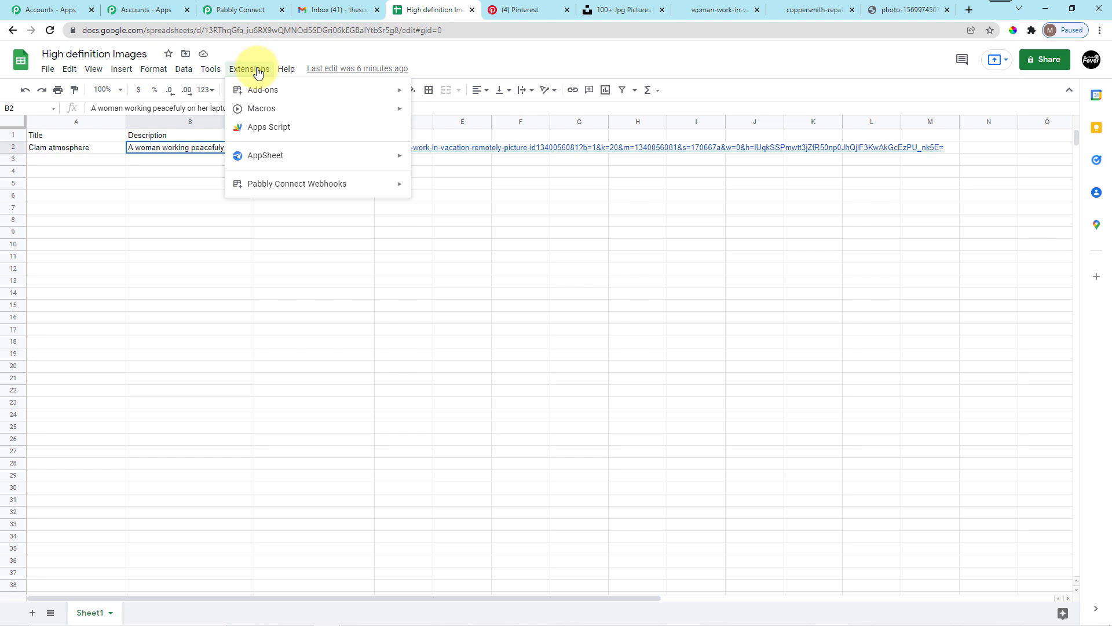
{"action": "left_click", "coordinate": [72, 160]}
{"action": "left_click", "coordinate": [69, 173]}
{"action": "left_click", "coordinate": [69, 185]}
{"action": "left_click", "coordinate": [73, 196]}
{"action": "left_click", "coordinate": [74, 208]}
{"action": "left_click", "coordinate": [74, 219]}
{"action": "left_click", "coordinate": [76, 207]}
{"action": "left_click", "coordinate": [76, 196]}
{"action": "left_click", "coordinate": [75, 183]}
{"action": "left_click", "coordinate": [75, 170]}
{"action": "left_click", "coordinate": [74, 161]}
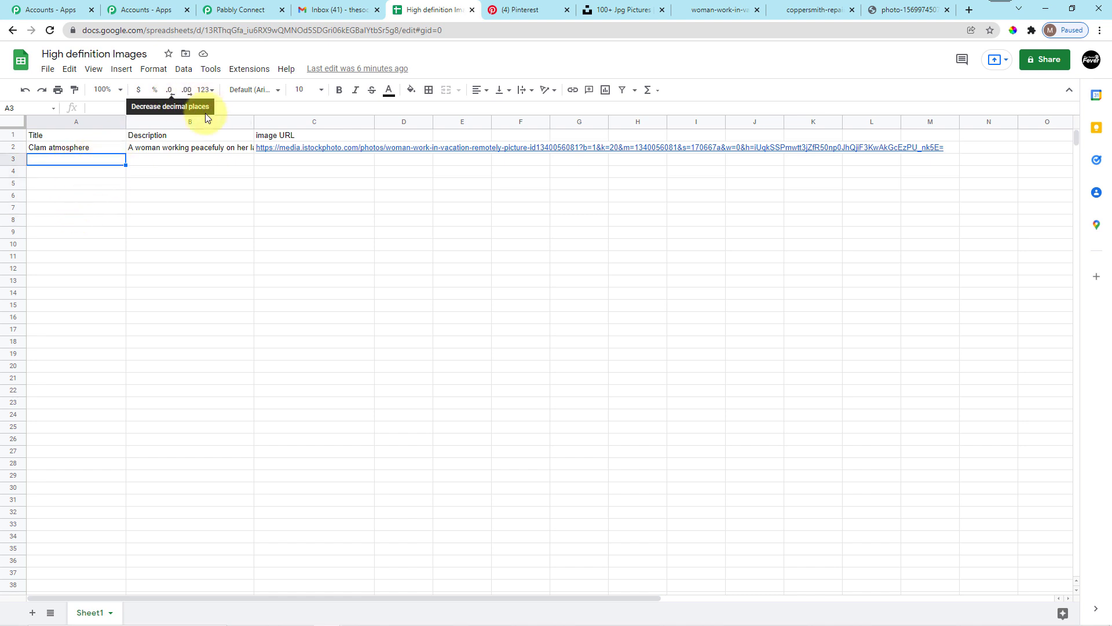
- Enable Send On Event in the Pabbly Connect Webhooks add-on
{"action": "left_click", "coordinate": [246, 68]}
{"action": "mouse_move", "coordinate": [332, 190]}
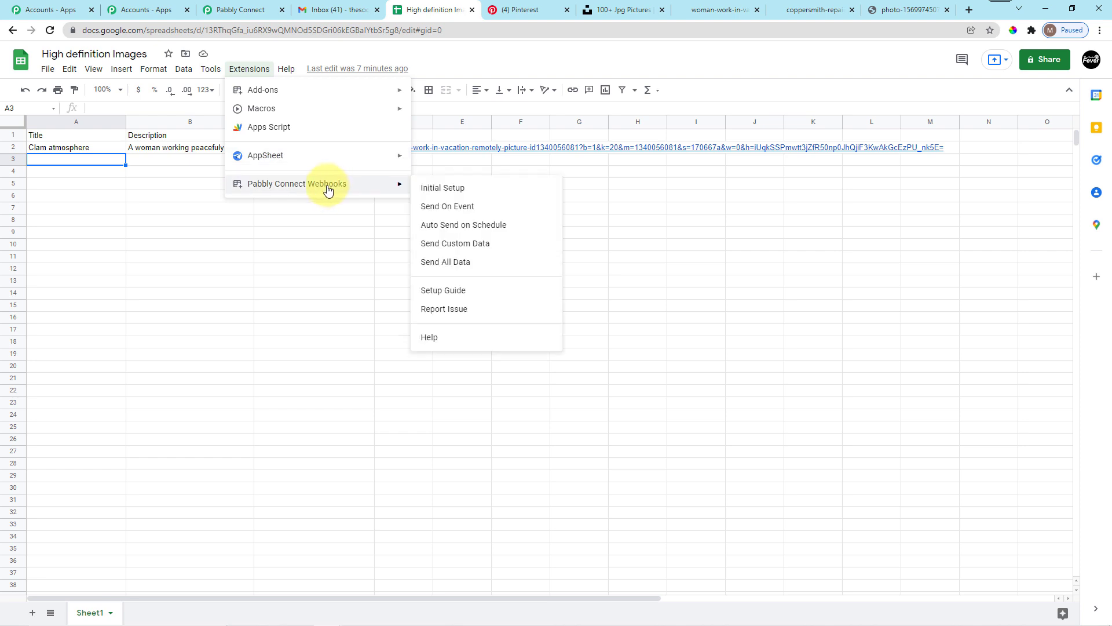
{"action": "left_click", "coordinate": [438, 207]}
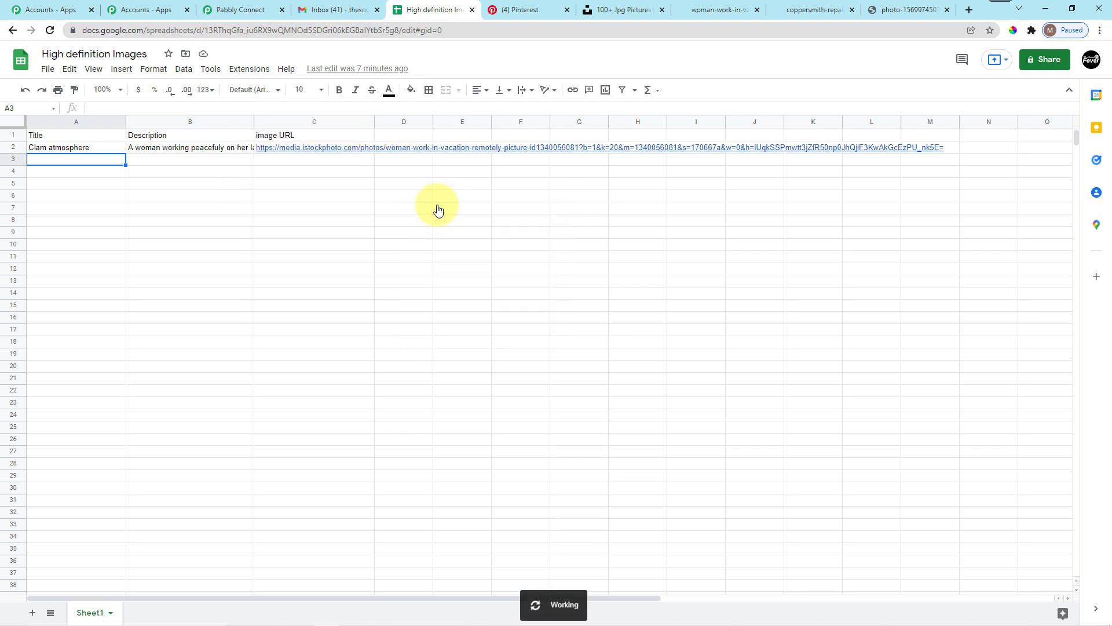
- Check the webhook Initial Setup with trigger column C, then confirm Send On Event is checked
{"action": "left_click", "coordinate": [256, 69]}
{"action": "mouse_move", "coordinate": [373, 188]}
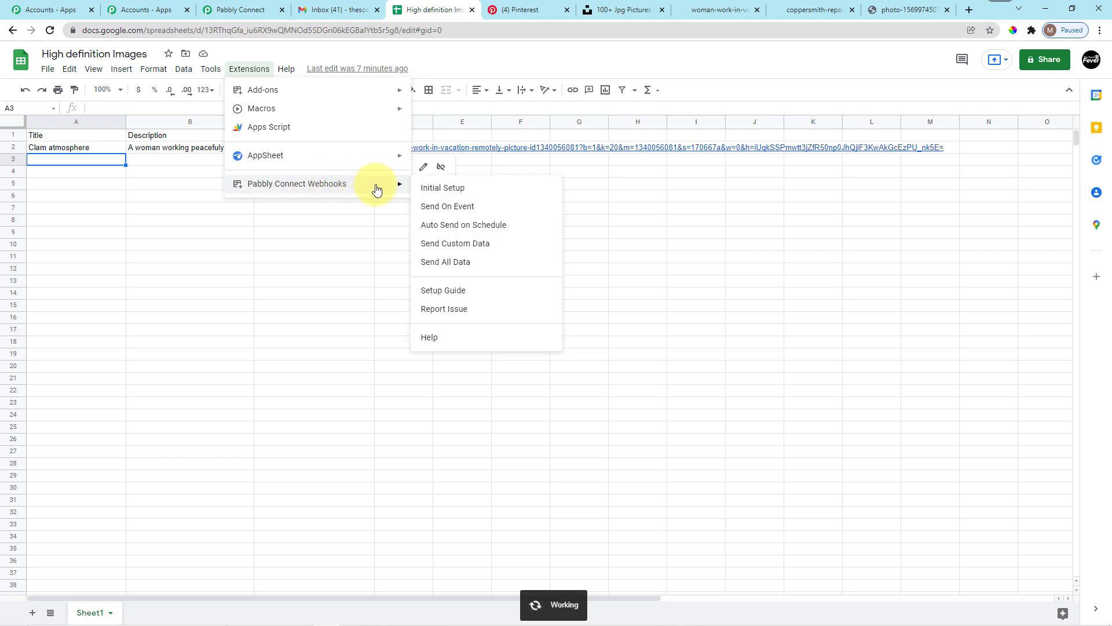
{"action": "left_click", "coordinate": [470, 187]}
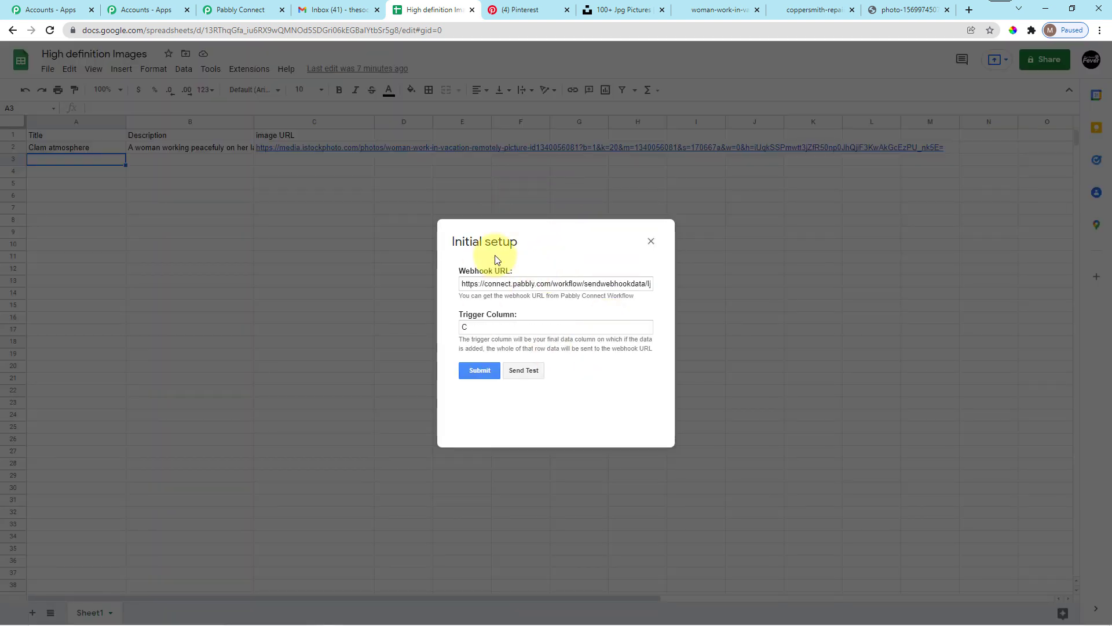
{"action": "left_click", "coordinate": [651, 241]}
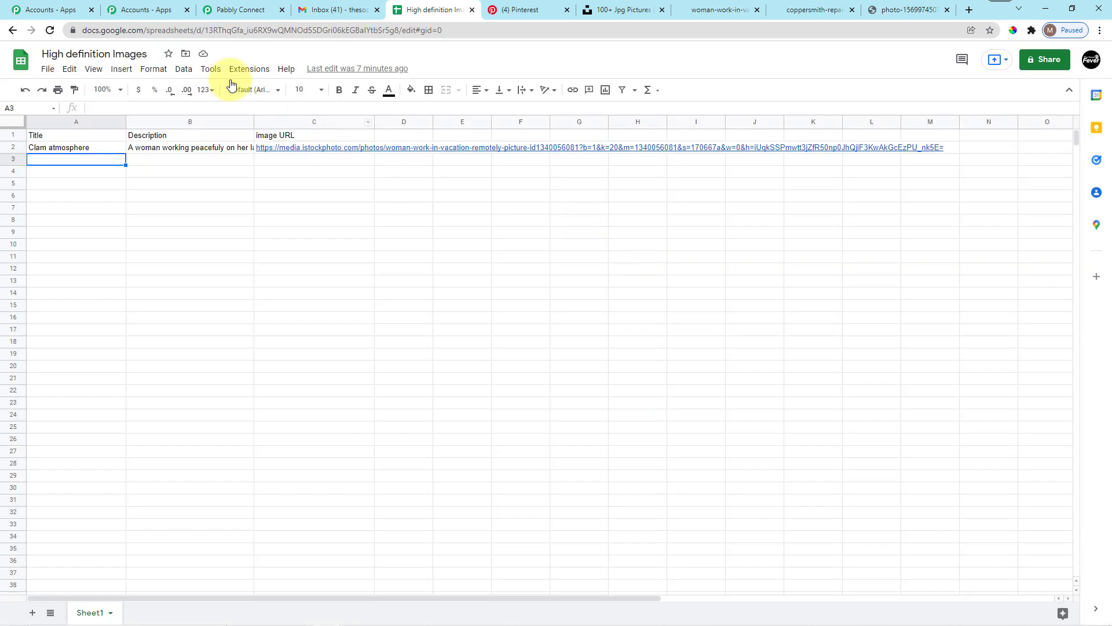
{"action": "left_click", "coordinate": [253, 69]}
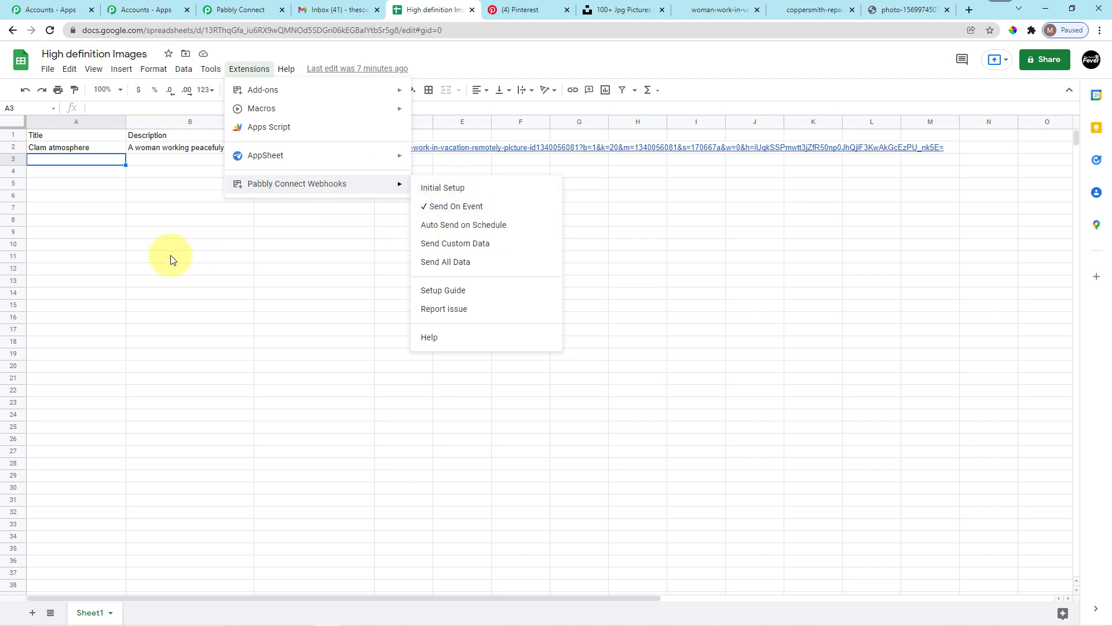
{"action": "left_click", "coordinate": [185, 246]}
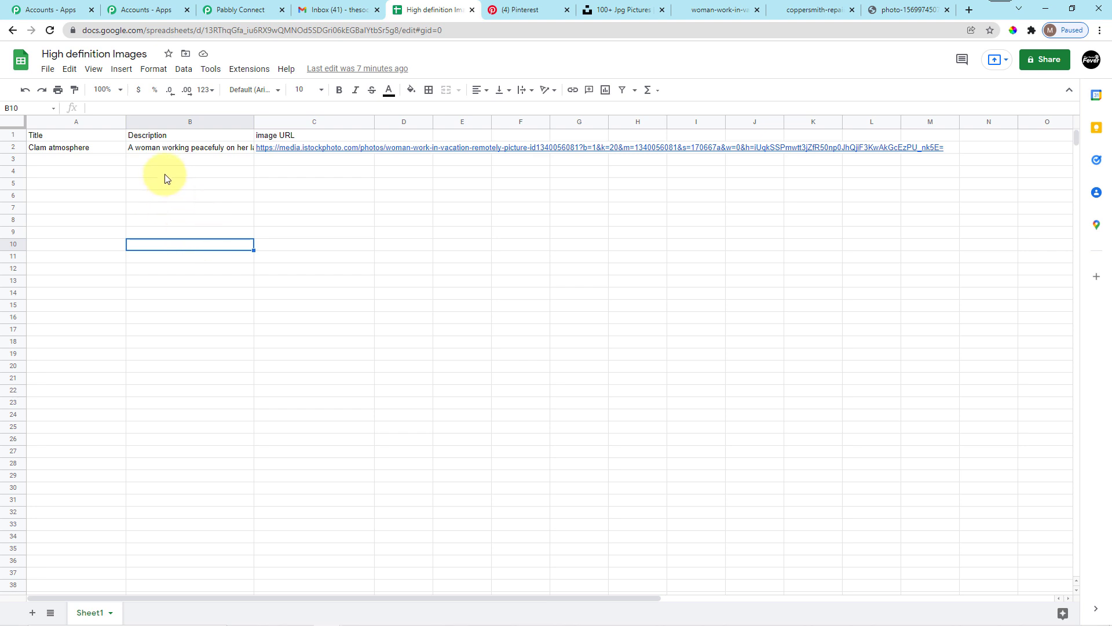
{"action": "left_click", "coordinate": [92, 169]}
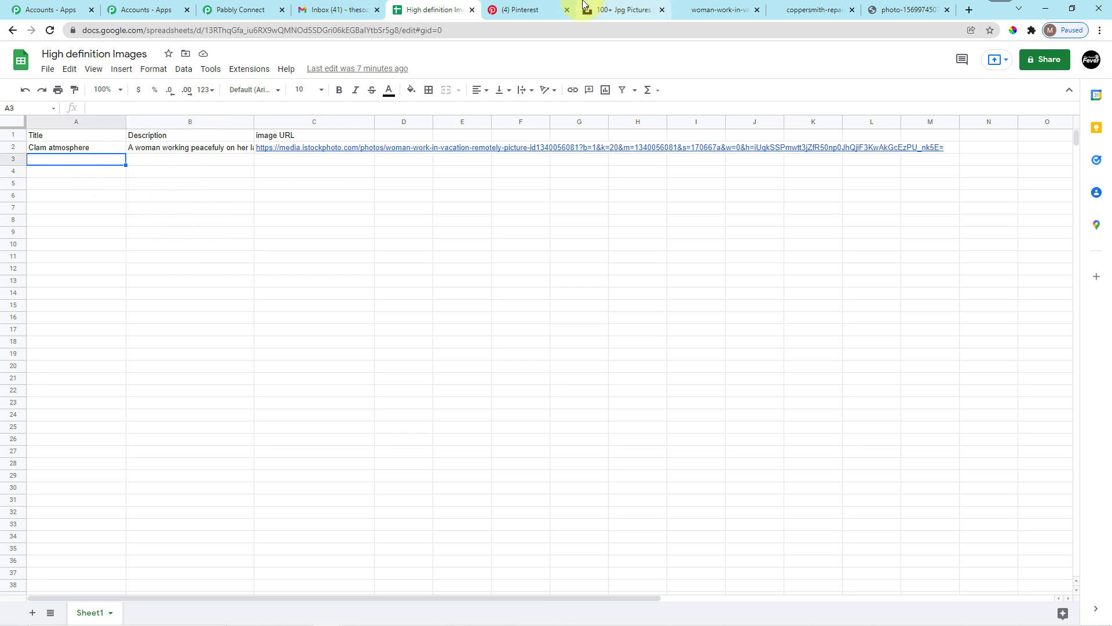
- Copy the coppersmith kettle photo's URL and enter the title Blacksmith in cell A3
{"action": "left_click", "coordinate": [632, 10]}
{"action": "left_click", "coordinate": [802, 9]}
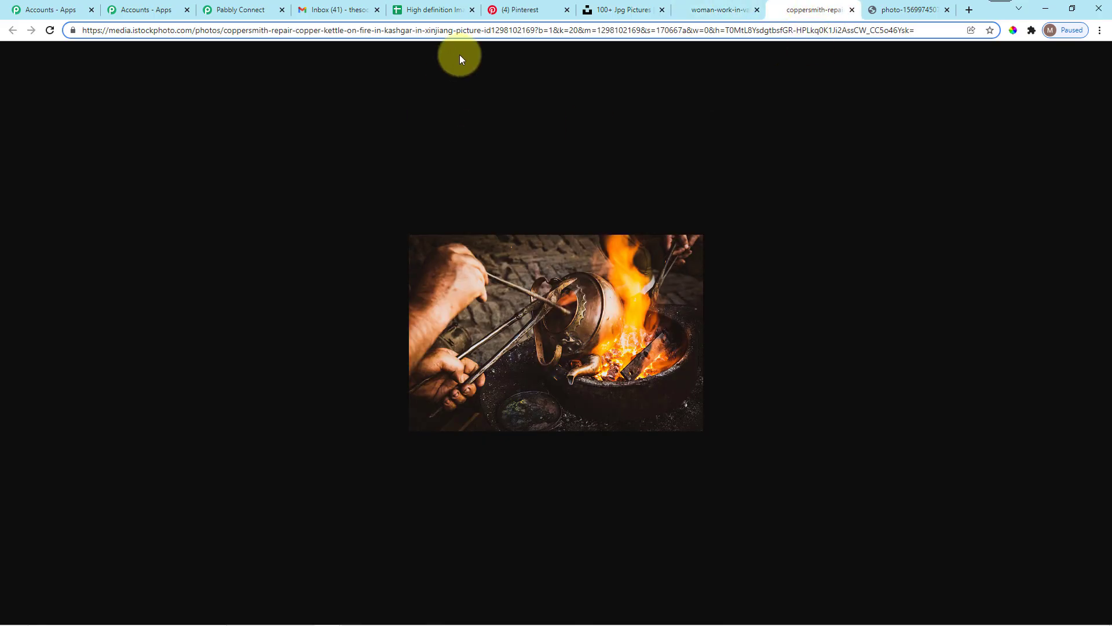
{"action": "left_click", "coordinate": [549, 29]}
{"action": "key", "text": "ctrl+c"}
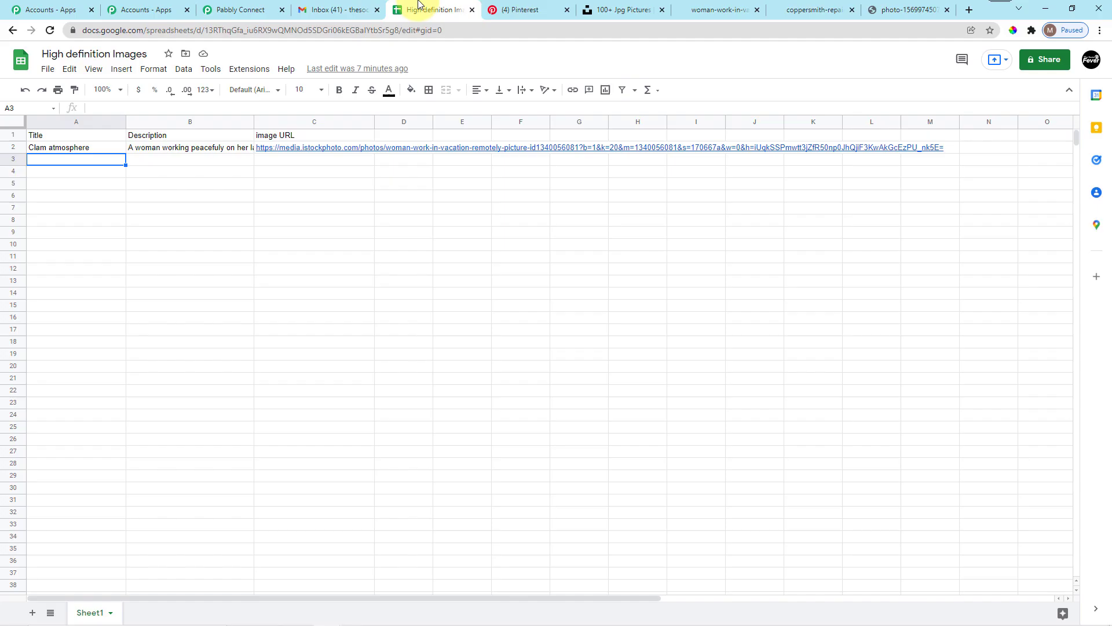
{"action": "left_click", "coordinate": [413, 9]}
{"action": "type", "text": "Blacksmith"}
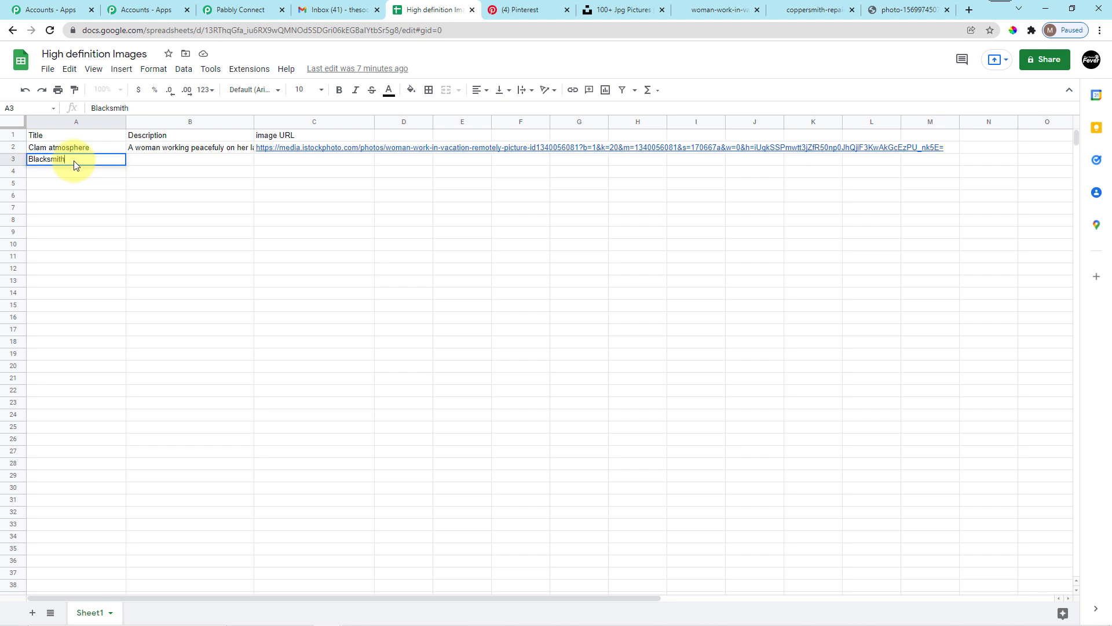
- Fill row 3 with description 'Kettle in the fire' and the pasted kettle image URL
{"action": "left_click", "coordinate": [160, 163]}
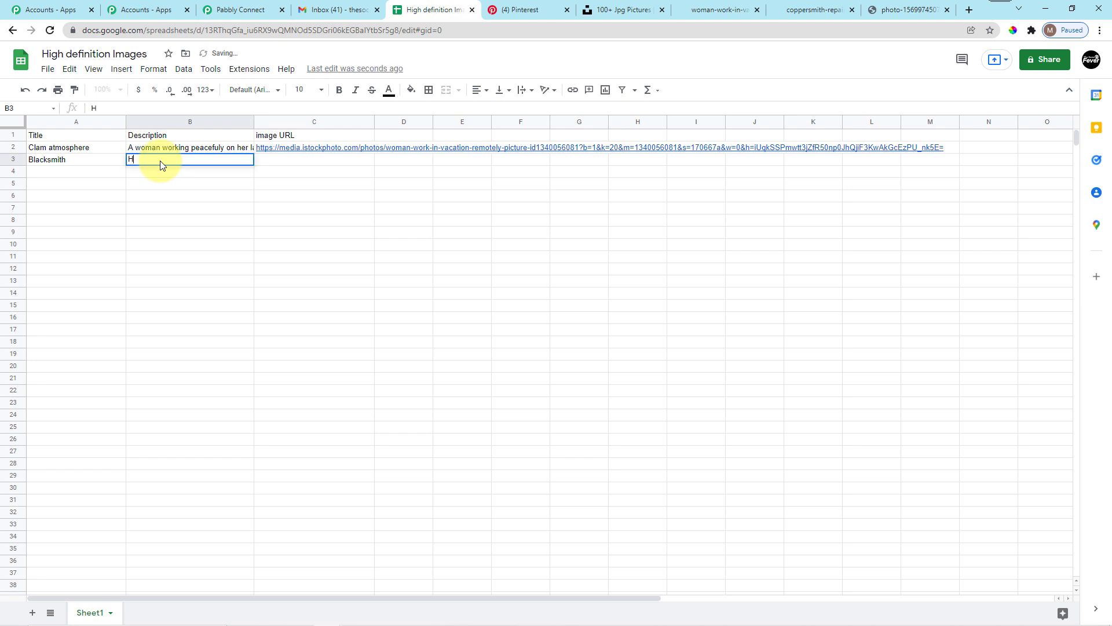
{"action": "type", "text": "Kettle in the"}
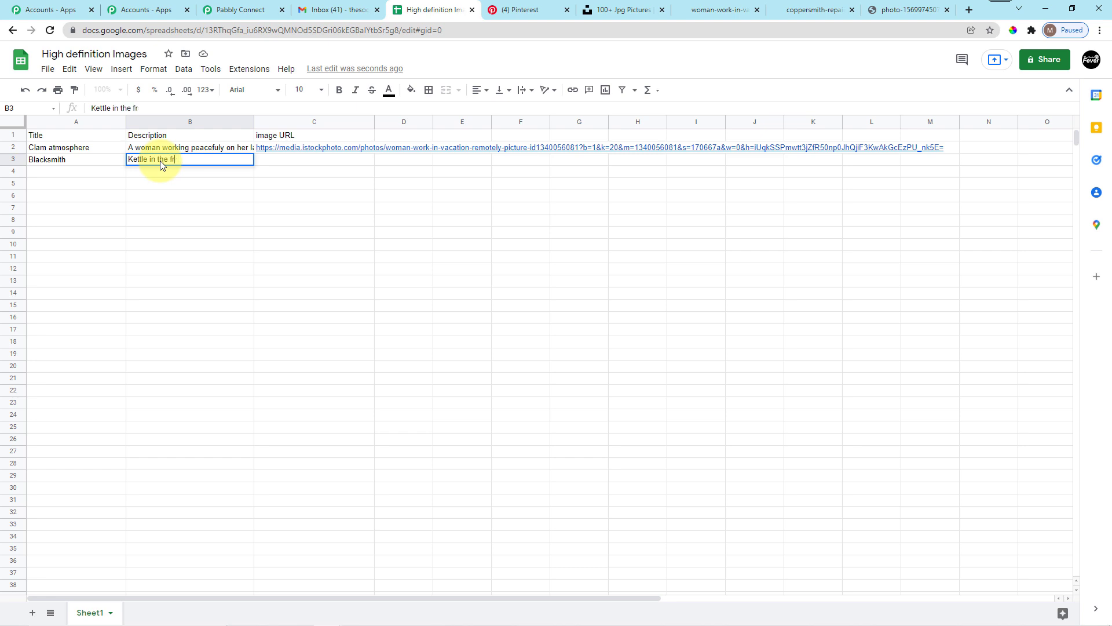
{"action": "type", "text": " fire"}
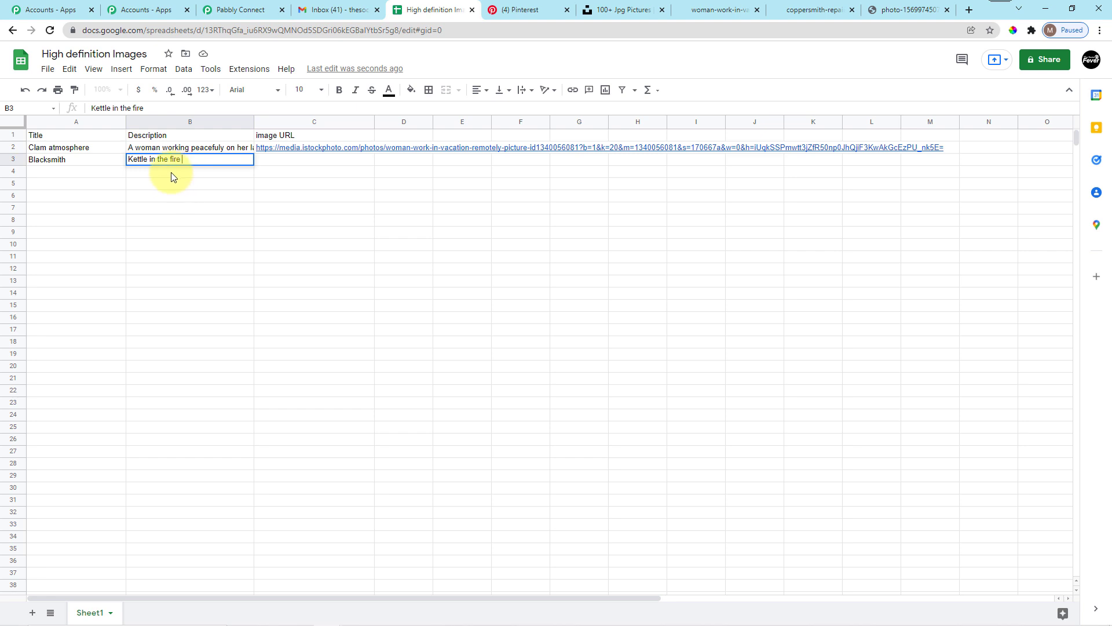
{"action": "left_click", "coordinate": [279, 162]}
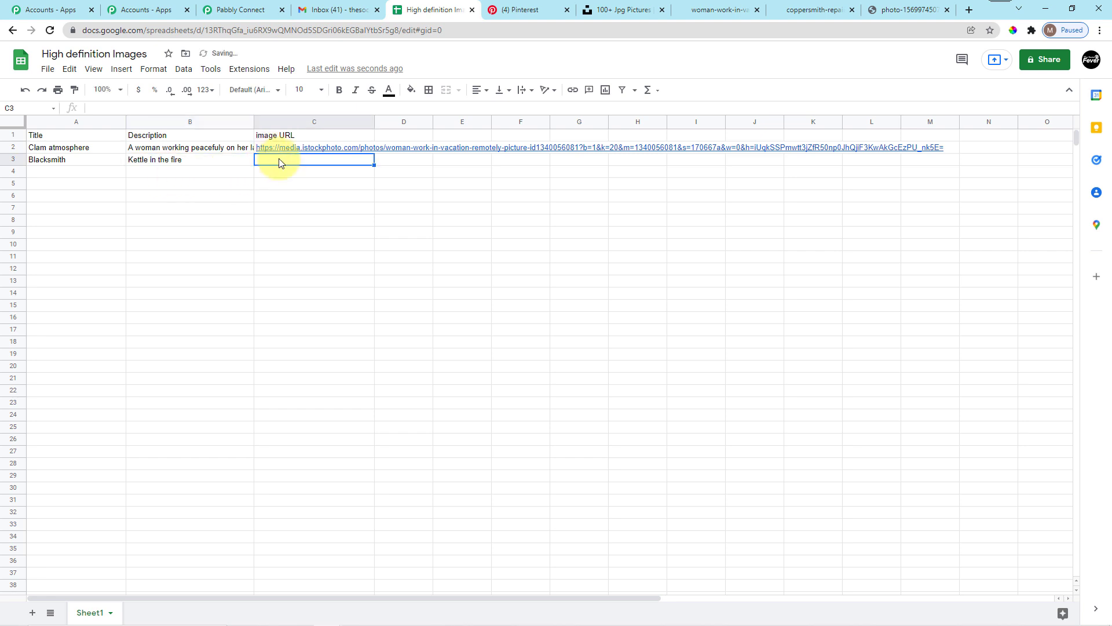
{"action": "key", "text": "ctrl+v"}
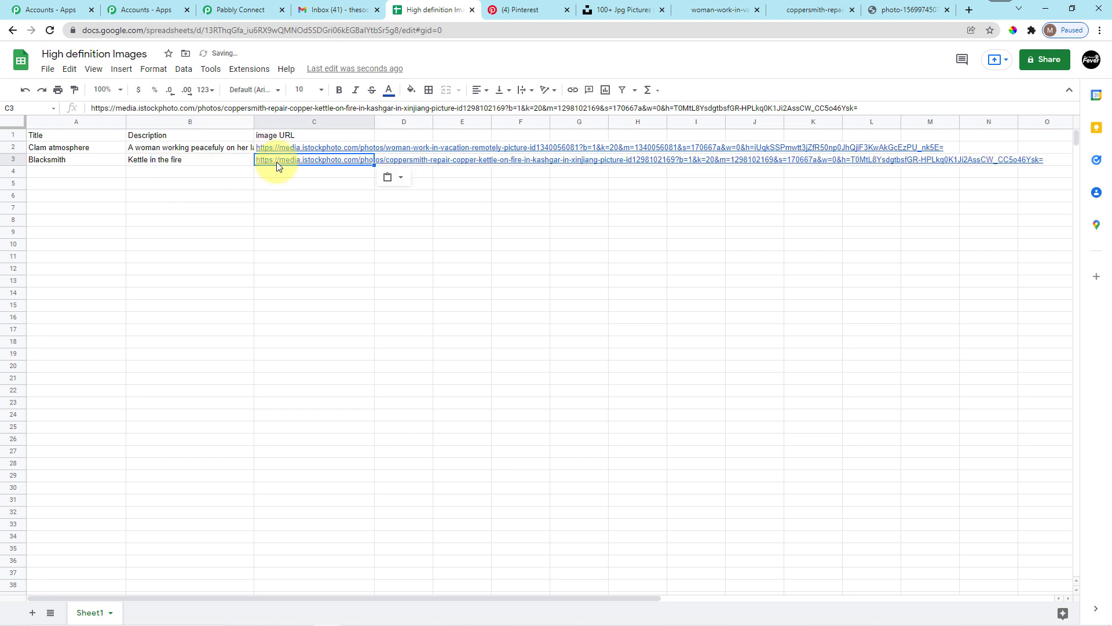
{"action": "key", "text": "Return"}
{"action": "left_click", "coordinate": [291, 188]}
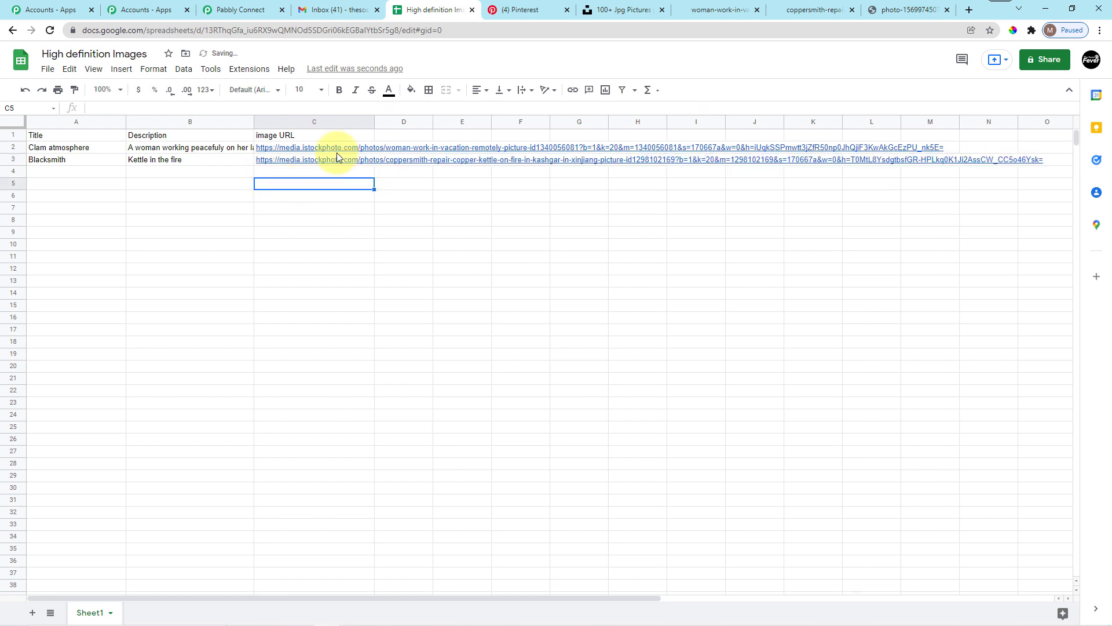
{"action": "left_click", "coordinate": [510, 9]}
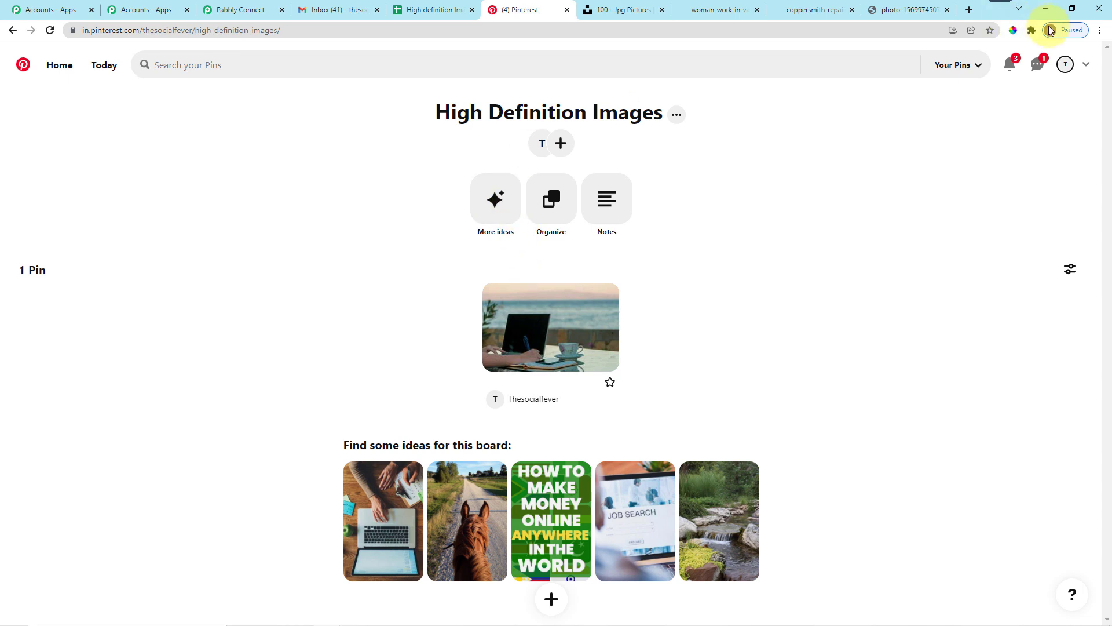
- Reload the profile's saved boards and open the High Definition Images board
{"action": "left_click", "coordinate": [1068, 66]}
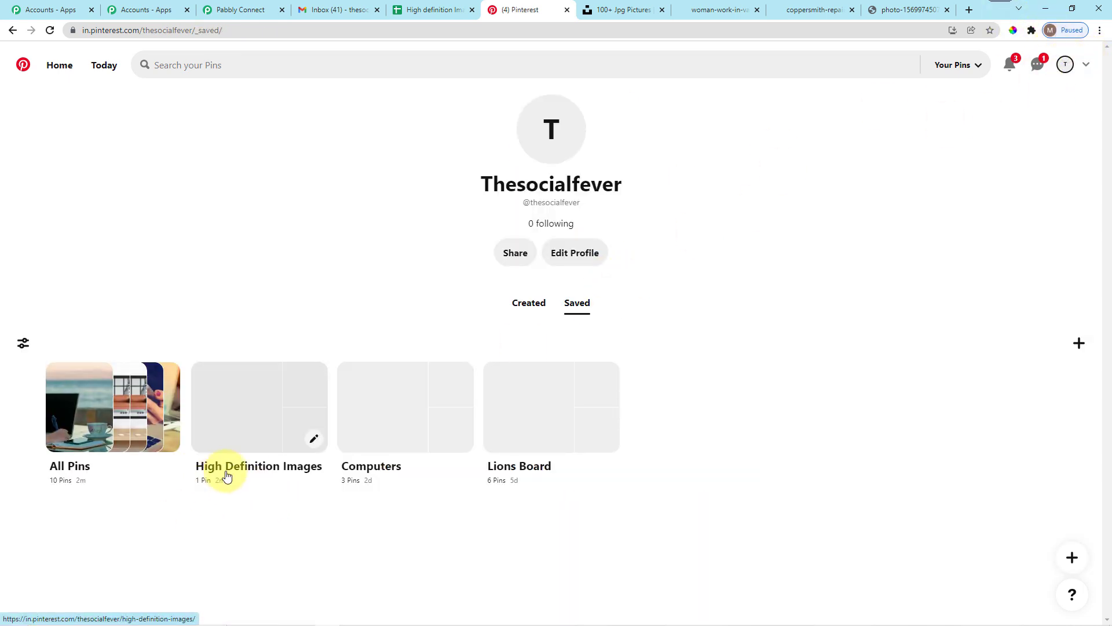
{"action": "left_click", "coordinate": [53, 31]}
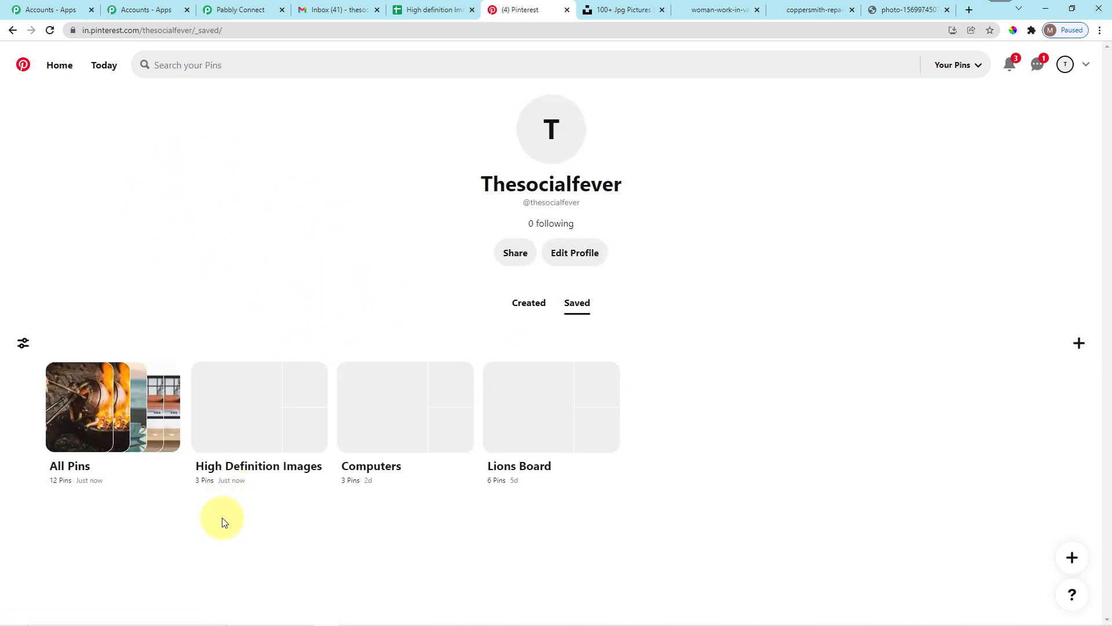
{"action": "left_click", "coordinate": [246, 433]}
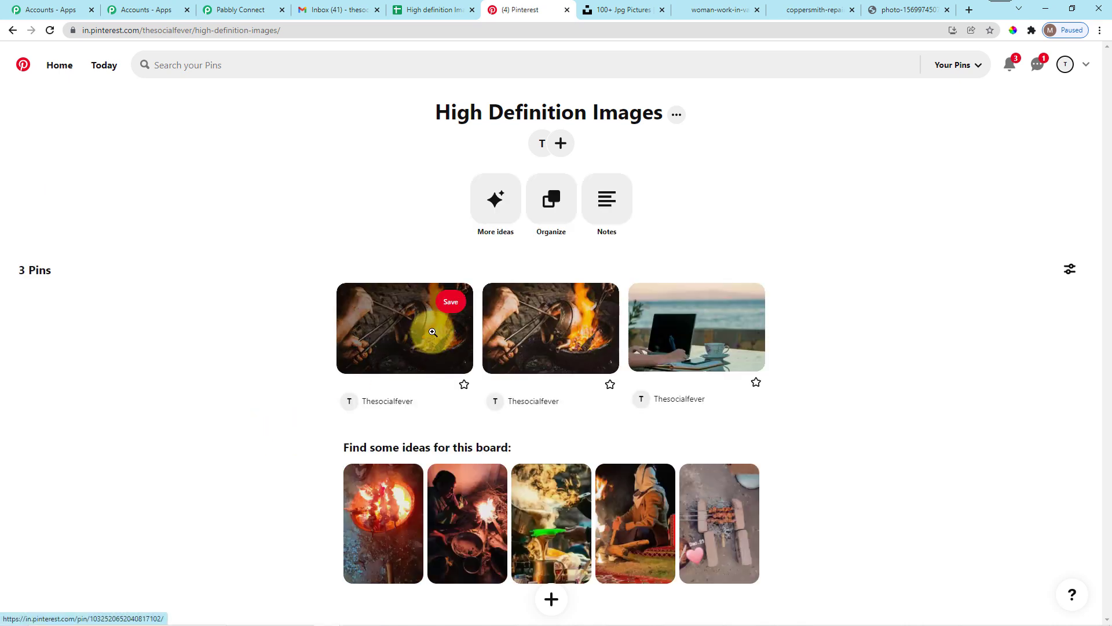
- Delete the duplicate Blacksmith pin through Edit Pin, leaving two pins on the board
{"action": "left_click", "coordinate": [397, 355]}
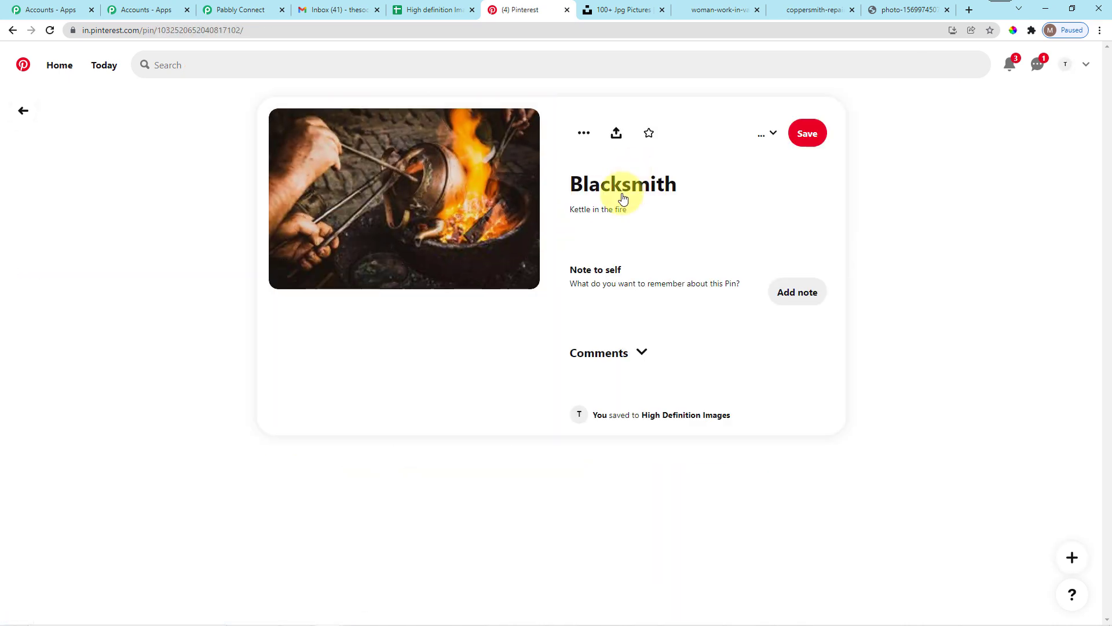
{"action": "left_click", "coordinate": [584, 133]}
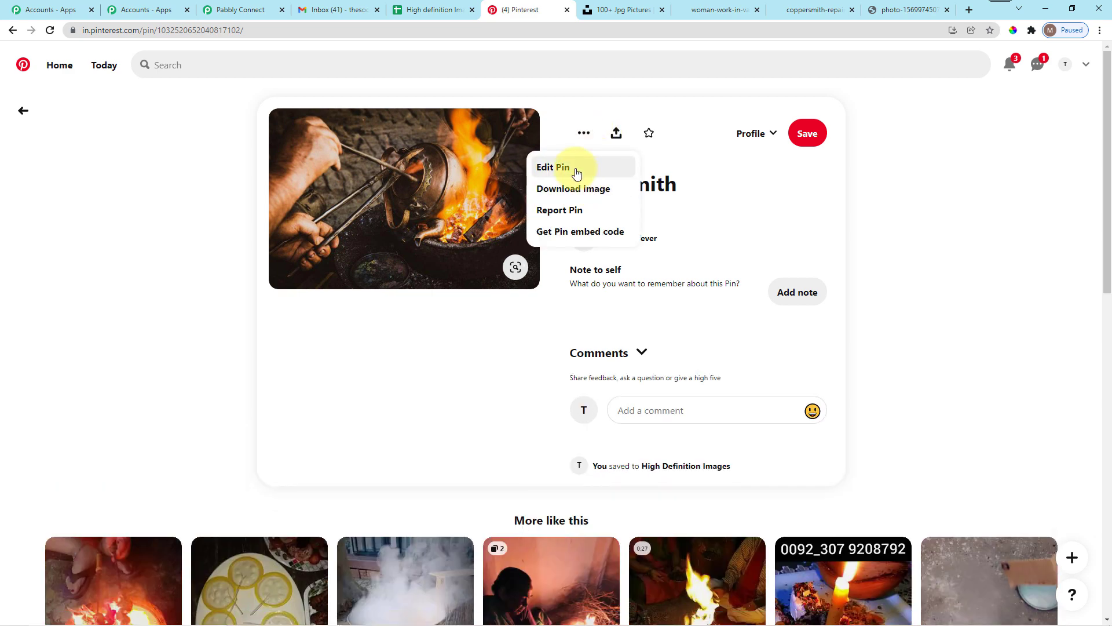
{"action": "left_click", "coordinate": [574, 168]}
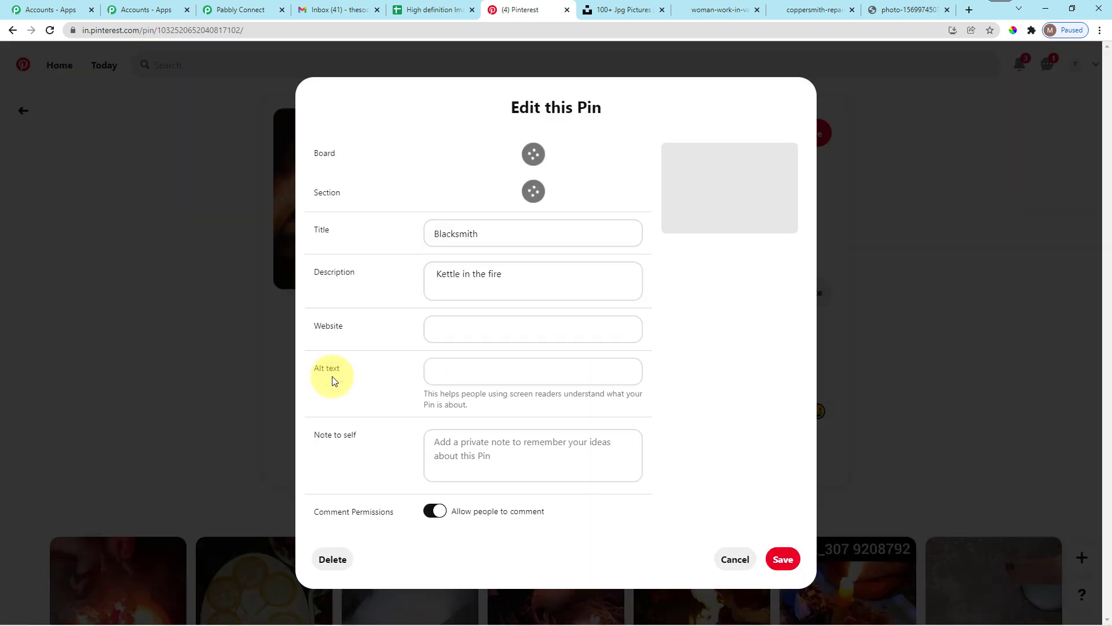
{"action": "left_click", "coordinate": [333, 561]}
{"action": "left_click", "coordinate": [575, 380]}
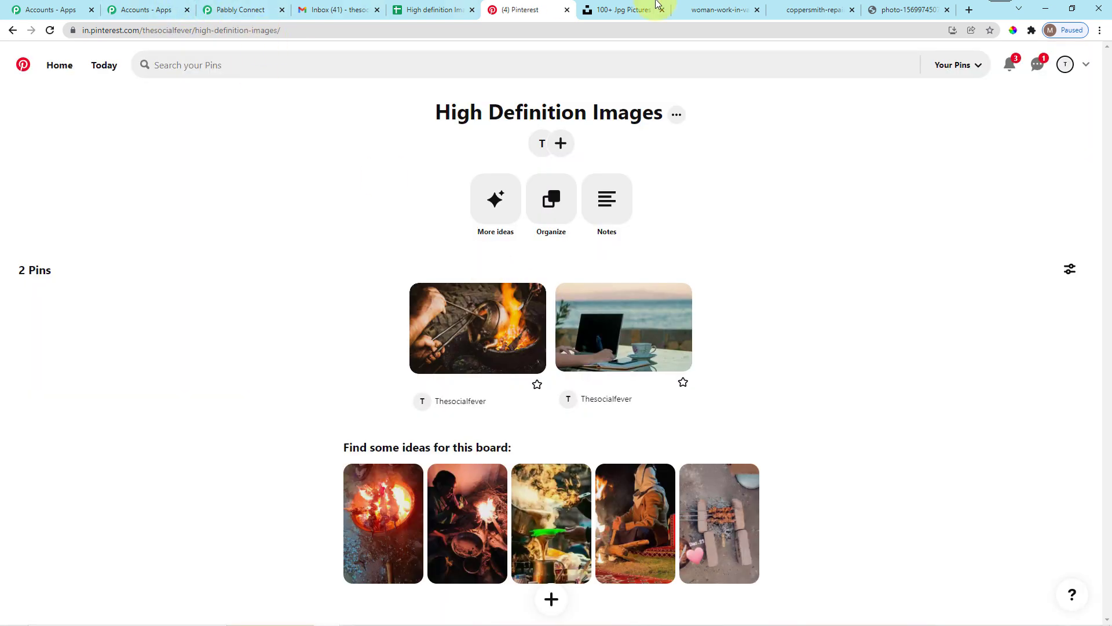
{"action": "left_click", "coordinate": [721, 9]}
- Copy the sparkler photo's address from its Unsplash tab, then go back to the spreadsheet
{"action": "left_click", "coordinate": [814, 9]}
{"action": "left_click", "coordinate": [881, 8]}
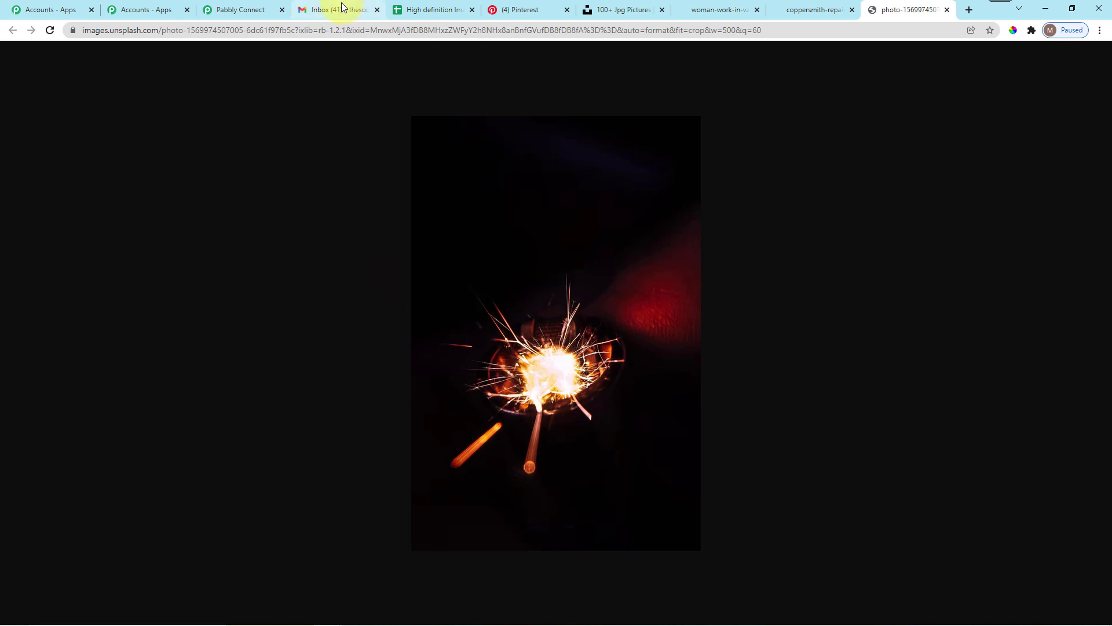
{"action": "left_click", "coordinate": [355, 30]}
{"action": "left_click", "coordinate": [295, 30]}
{"action": "triple_click", "coordinate": [289, 30]}
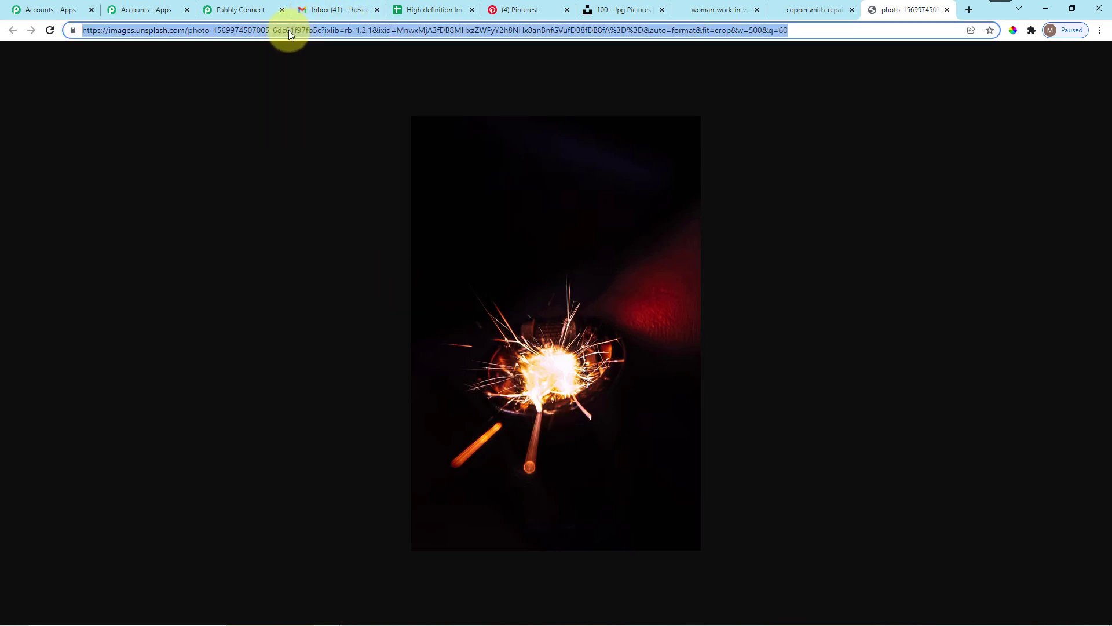
{"action": "right_click", "coordinate": [289, 30]}
{"action": "left_click", "coordinate": [341, 95]}
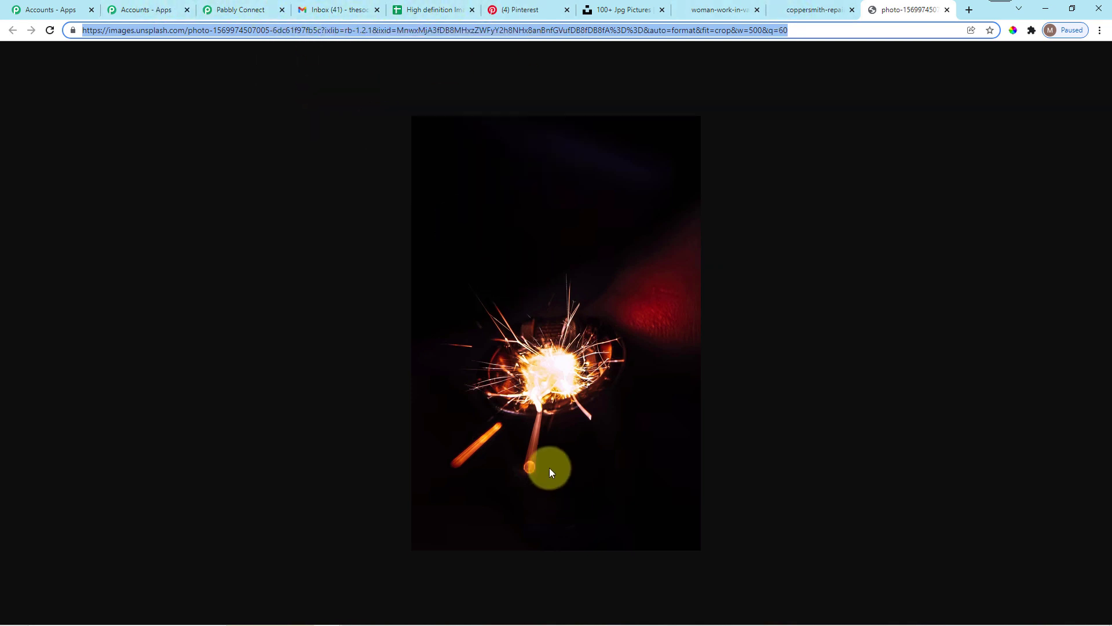
{"action": "left_click", "coordinate": [429, 9]}
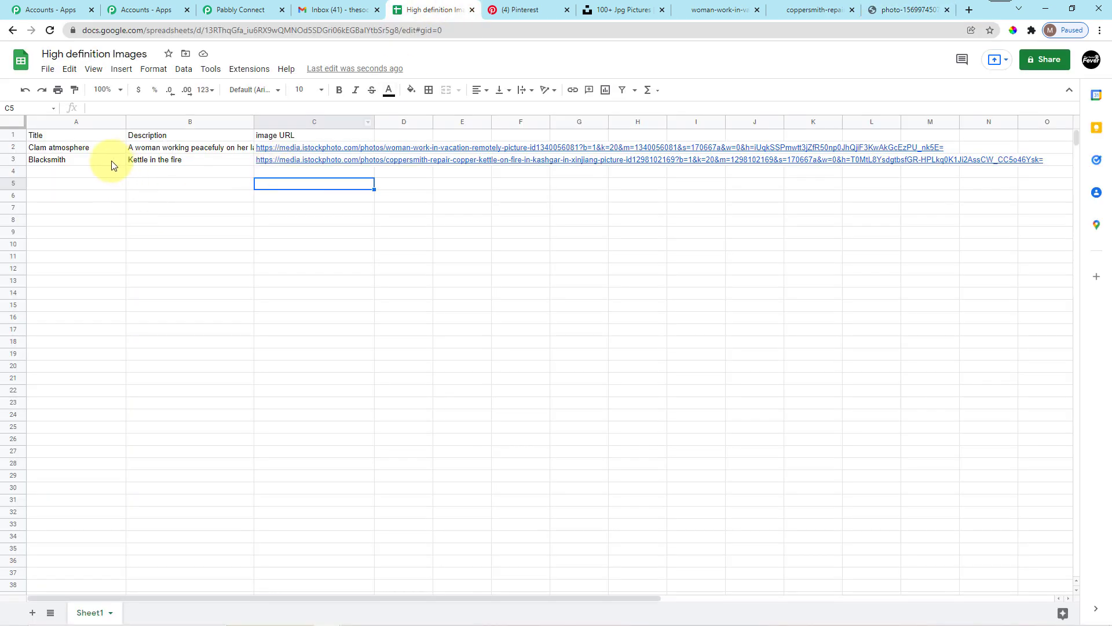
- Enter the title Spark in A4 and start the description 'Sparkling' in B4
{"action": "left_click", "coordinate": [76, 163]}
{"action": "left_click", "coordinate": [79, 170]}
{"action": "type", "text": "Spark"}
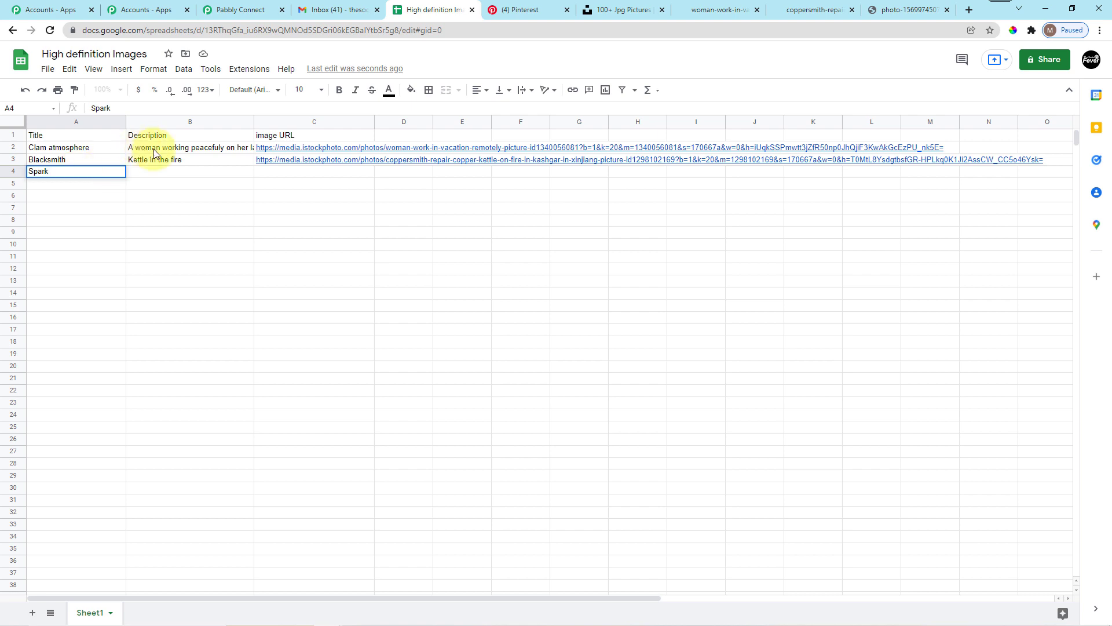
{"action": "left_click", "coordinate": [179, 173]}
{"action": "type", "text": "Sparkling"}
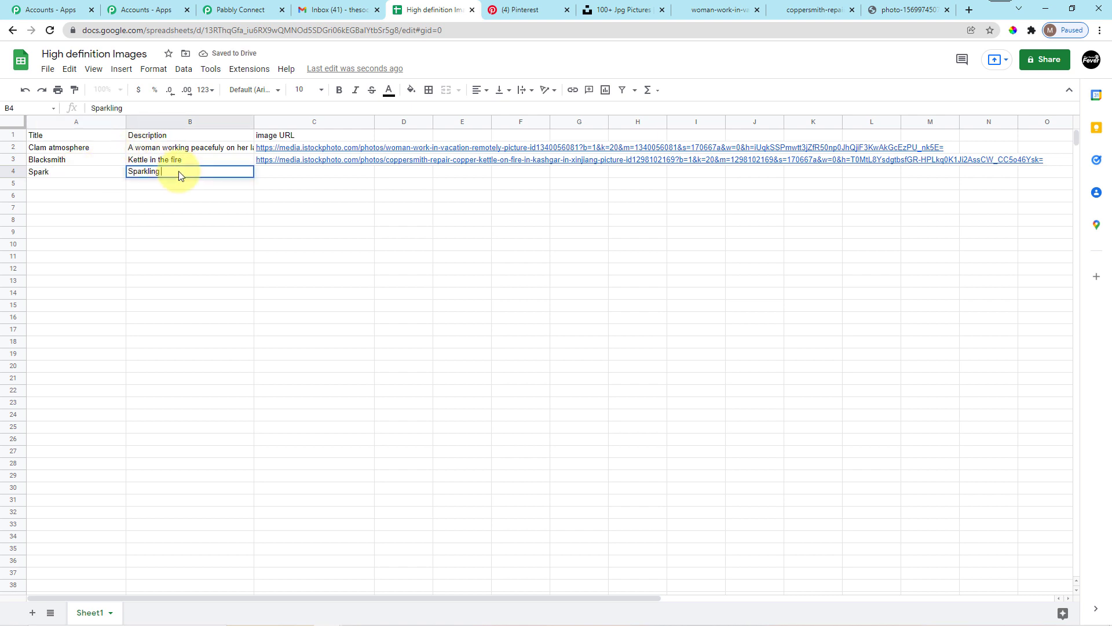
{"action": "key", "text": "Return"}
{"action": "type", "text": "fire image"}
{"action": "key", "text": "BackSpace"}
{"action": "key", "text": "BackSpace"}
{"action": "key", "text": "BackSpace"}
{"action": "key", "text": "BackSpace"}
{"action": "key", "text": "BackSpace"}
{"action": "key", "text": "BackSpace"}
{"action": "key", "text": "BackSpace"}
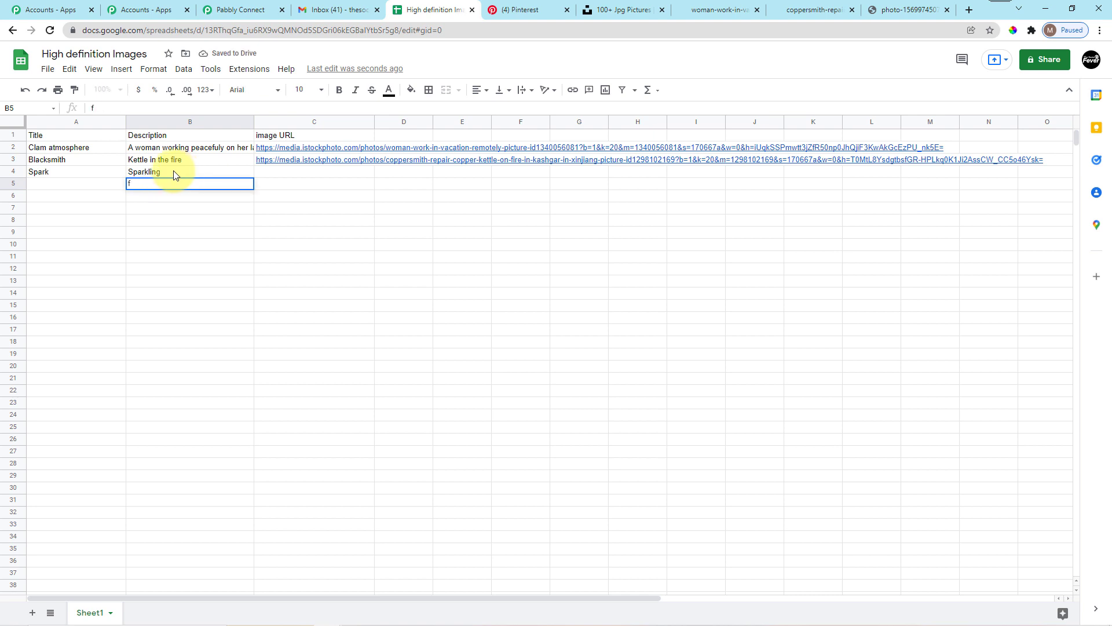
{"action": "left_click", "coordinate": [166, 174]}
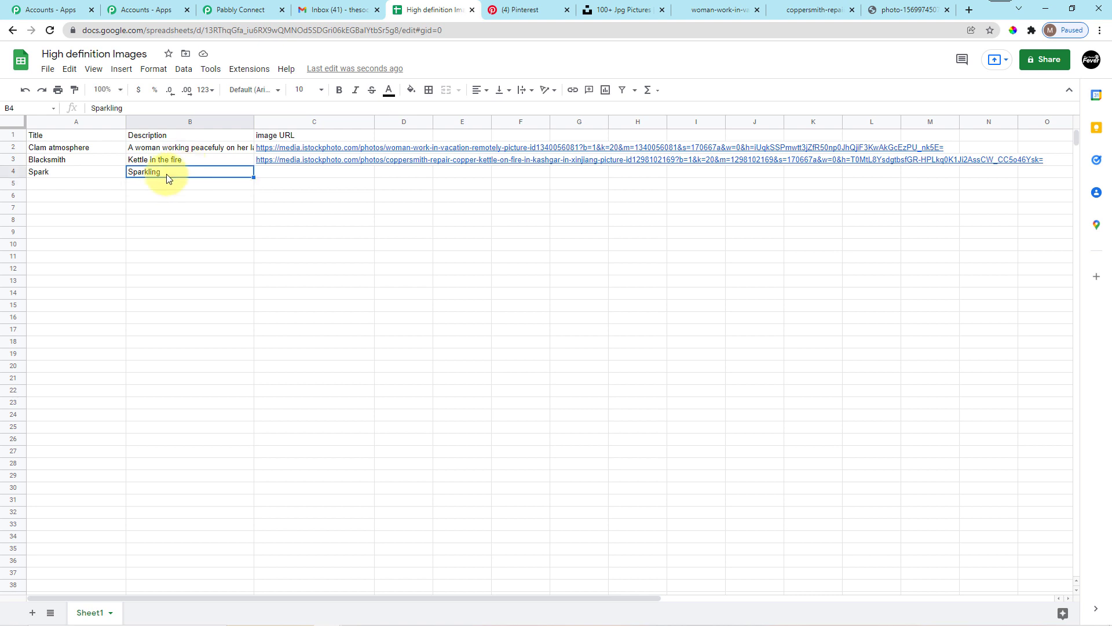
- Complete B4 as 'Sparkling image of a metal' and paste the Unsplash image link into C4
{"action": "double_click", "coordinate": [167, 172]}
{"action": "type", "text": "image of a metal"}
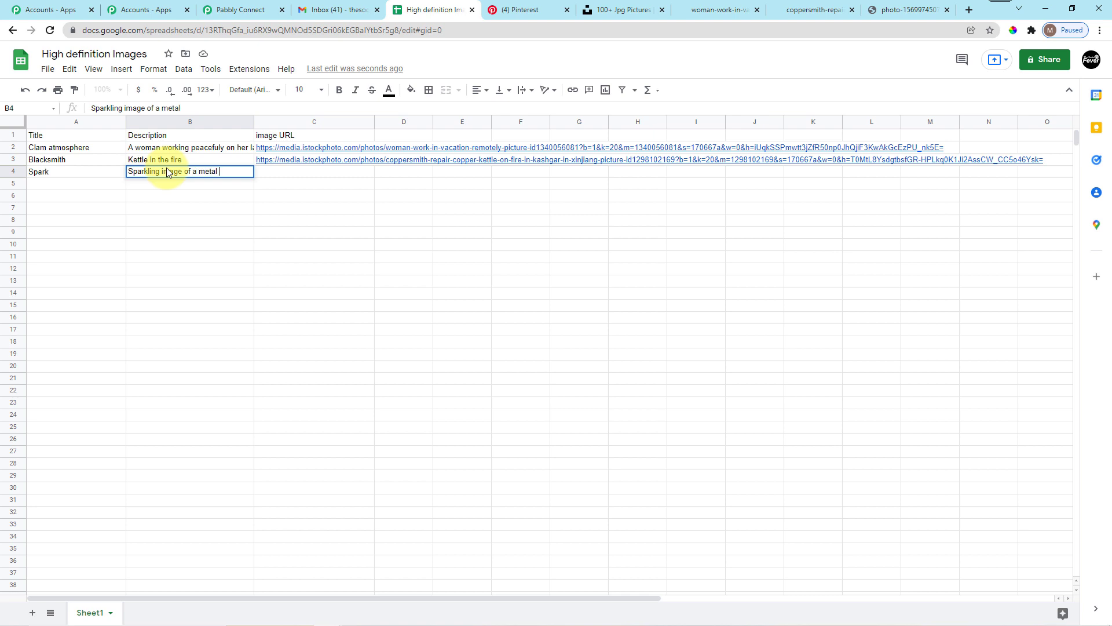
{"action": "left_click", "coordinate": [274, 173]}
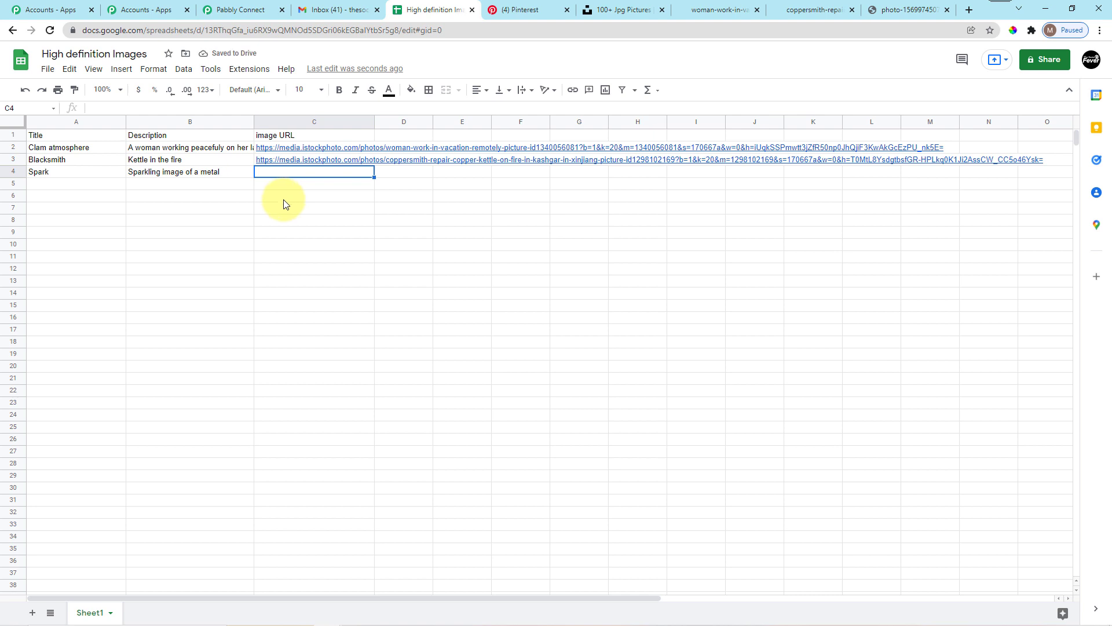
{"action": "key", "text": "ctrl+v"}
{"action": "left_click", "coordinate": [290, 185]}
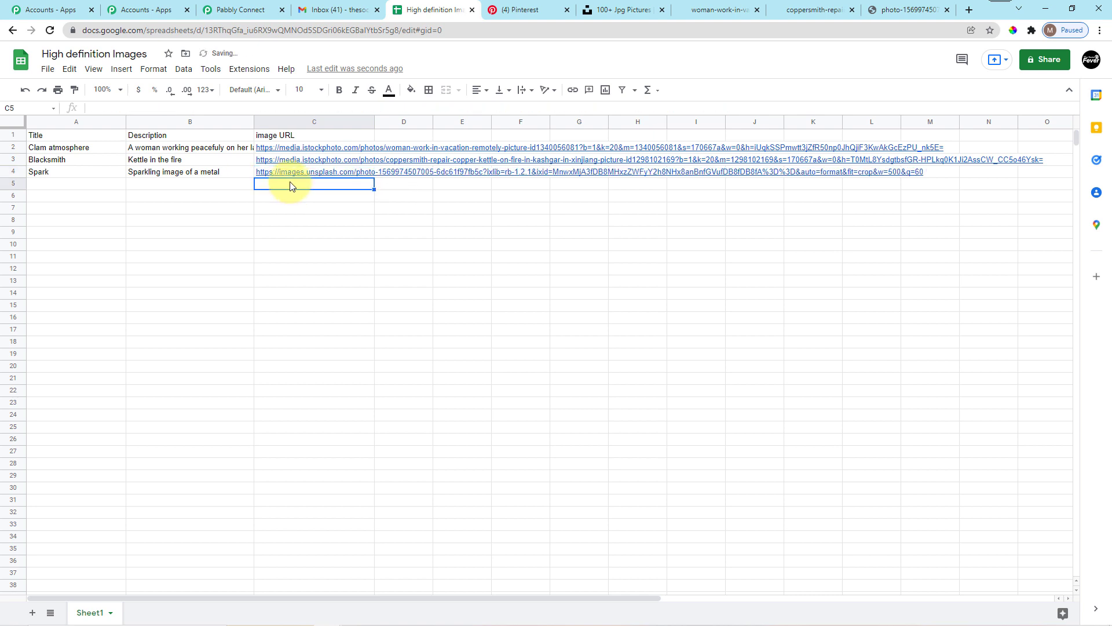
- Reload the Pinterest board to confirm 3 pins including the sparkler, then return to Pabbly Connect
{"action": "left_click", "coordinate": [502, 10]}
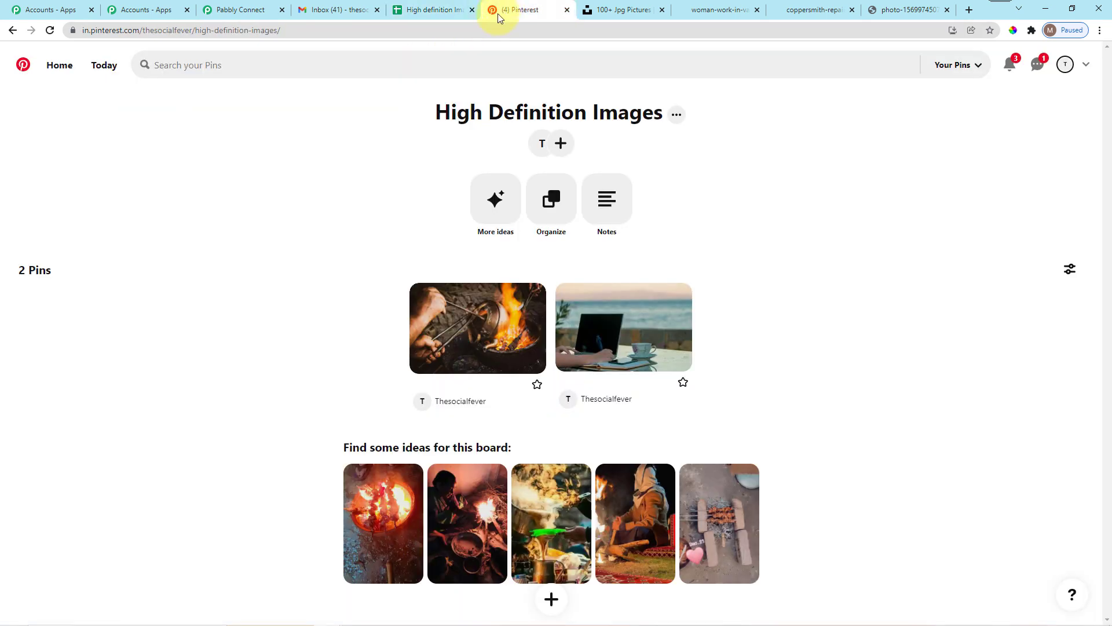
{"action": "left_click", "coordinate": [56, 32]}
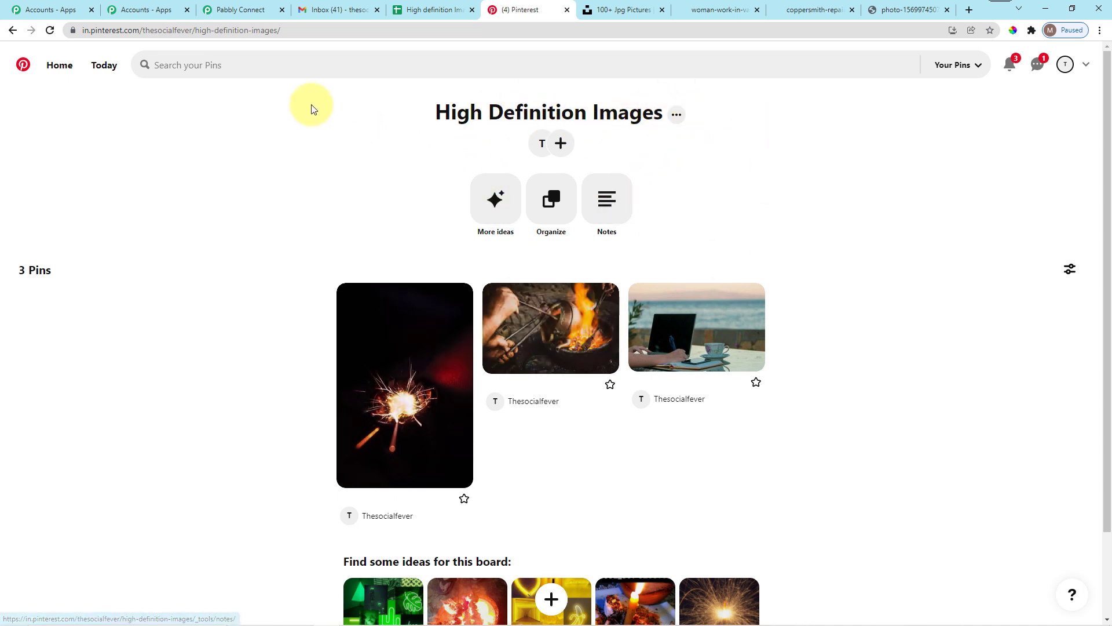
{"action": "left_click", "coordinate": [238, 10]}
{"action": "left_click", "coordinate": [370, 184]}
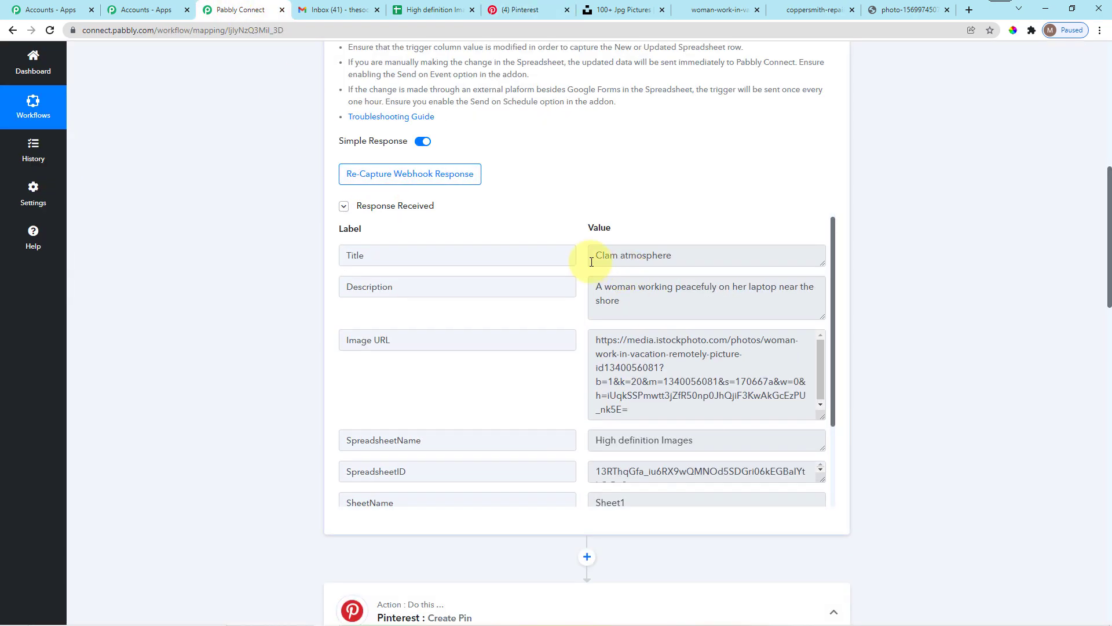
- Scroll through the Response Received fields and the Create Pin mapping, then return to the spreadsheet
{"action": "scroll", "coordinate": [638, 232], "scroll_direction": "up", "scroll_amount": 9}
{"action": "scroll", "coordinate": [527, 232], "scroll_direction": "down", "scroll_amount": 20}
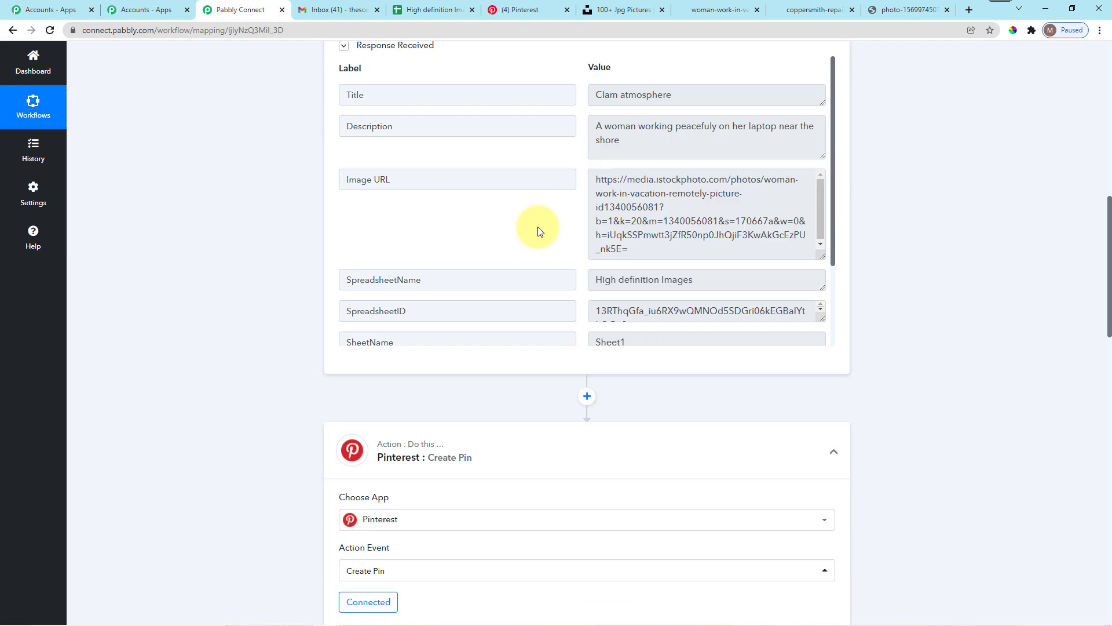
{"action": "scroll", "coordinate": [509, 218], "scroll_direction": "up", "scroll_amount": 9}
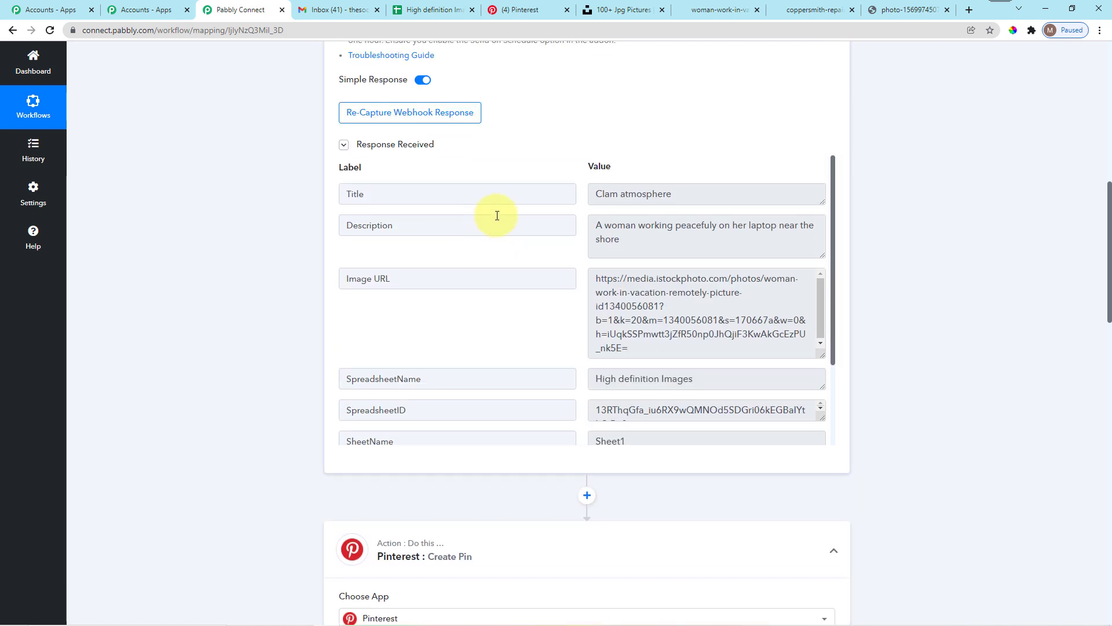
{"action": "scroll", "coordinate": [527, 197], "scroll_direction": "down", "scroll_amount": 3}
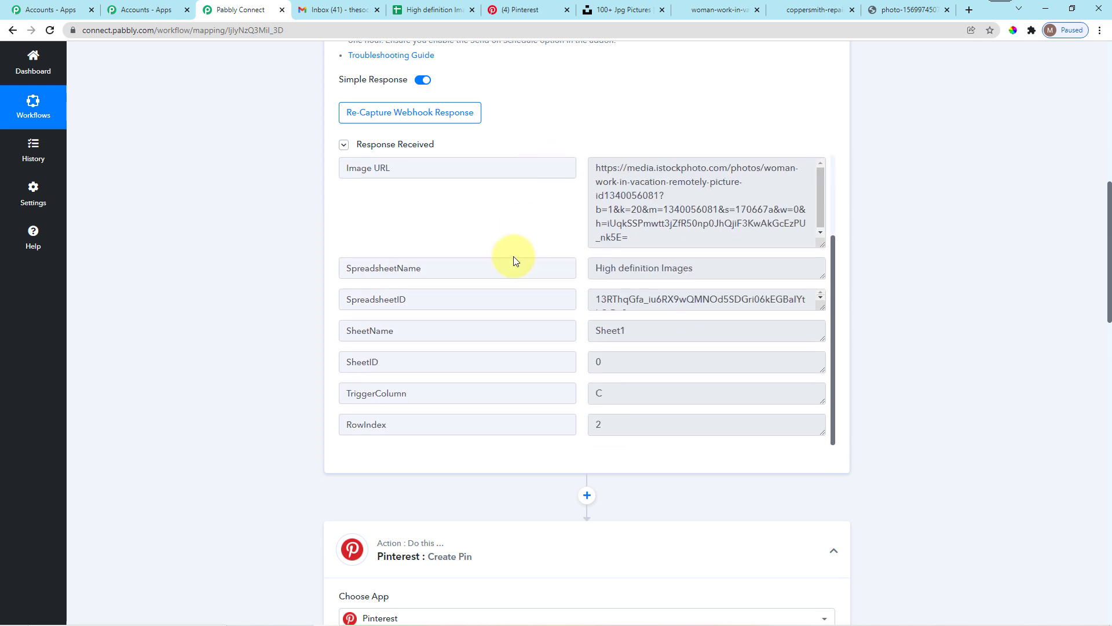
{"action": "scroll", "coordinate": [492, 411], "scroll_direction": "down", "scroll_amount": 4}
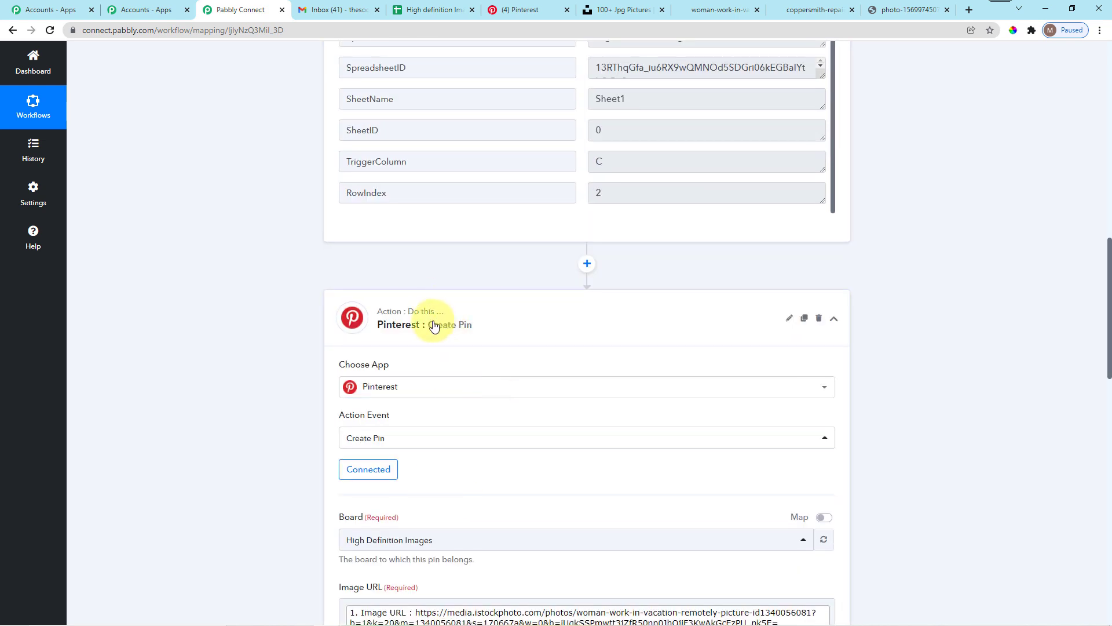
{"action": "scroll", "coordinate": [509, 323], "scroll_direction": "up", "scroll_amount": 10}
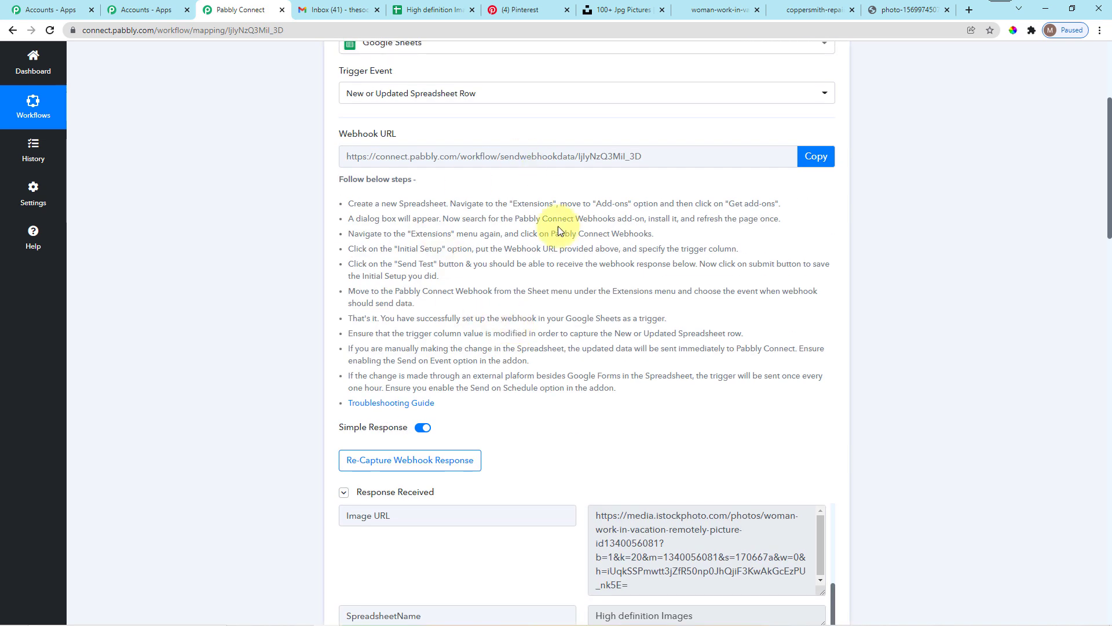
{"action": "scroll", "coordinate": [556, 202], "scroll_direction": "up", "scroll_amount": 5}
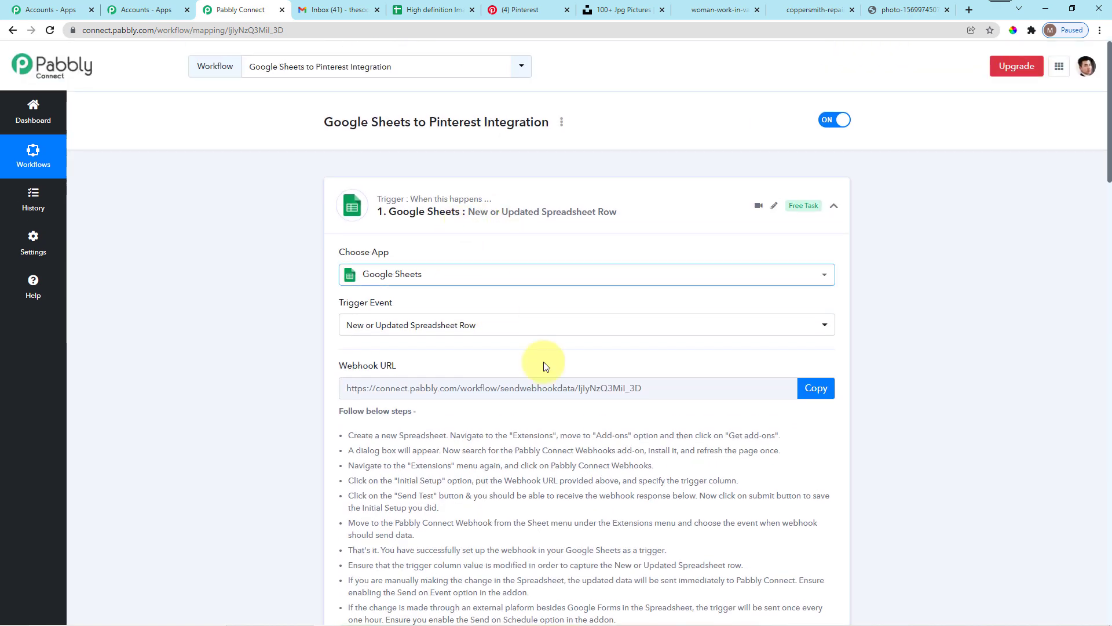
{"action": "scroll", "coordinate": [568, 268], "scroll_direction": "down", "scroll_amount": 12}
{"action": "scroll", "coordinate": [568, 269], "scroll_direction": "down", "scroll_amount": 4}
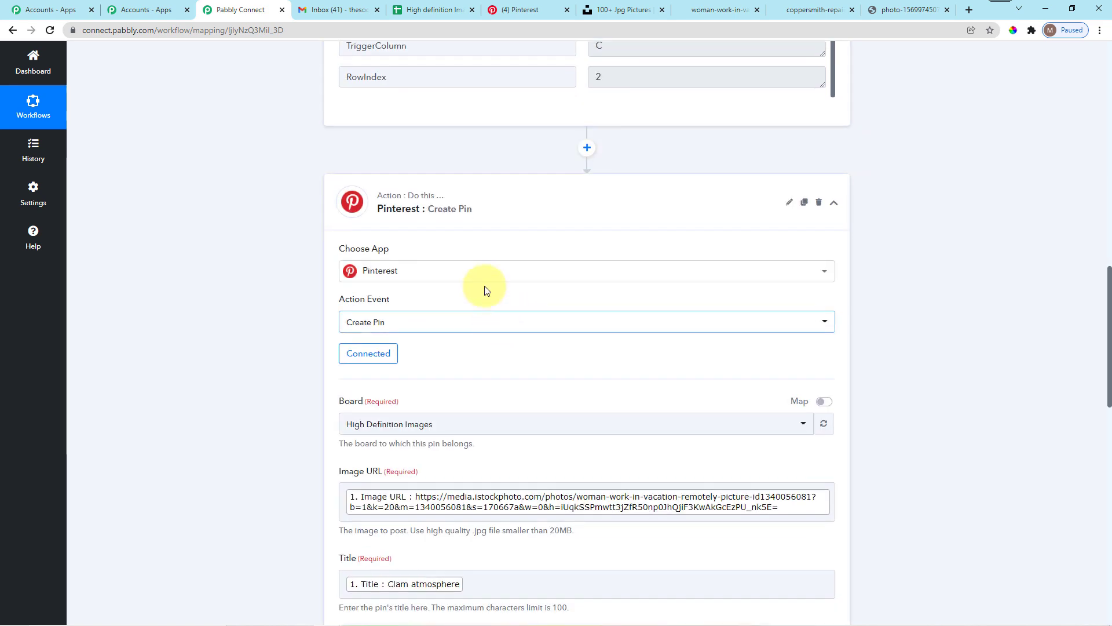
{"action": "scroll", "coordinate": [495, 360], "scroll_direction": "down", "scroll_amount": 1}
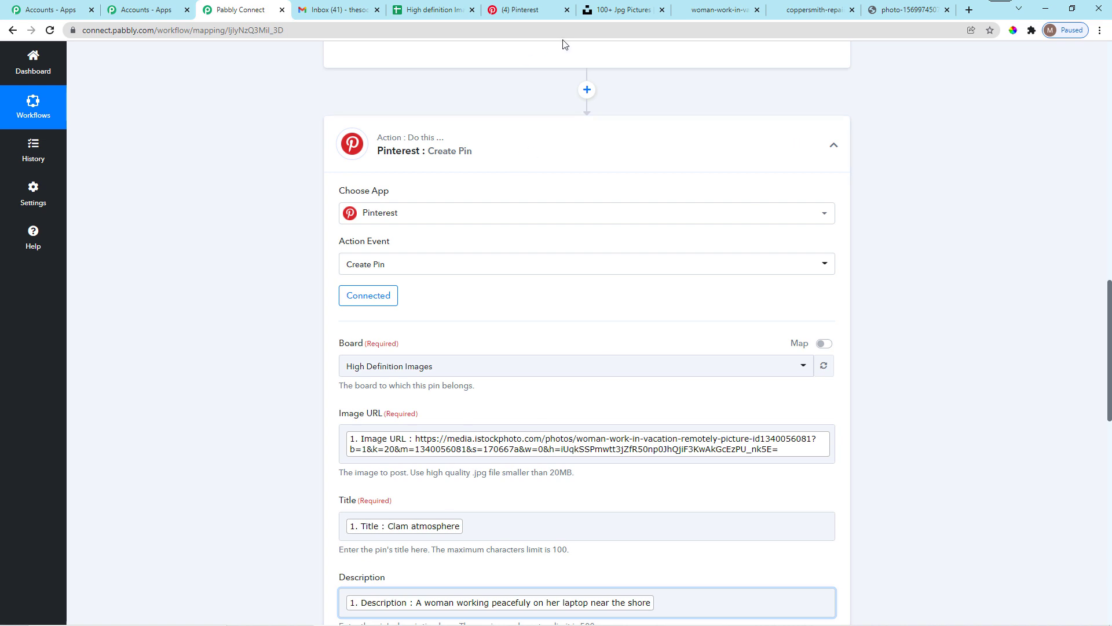
{"action": "left_click", "coordinate": [432, 10]}
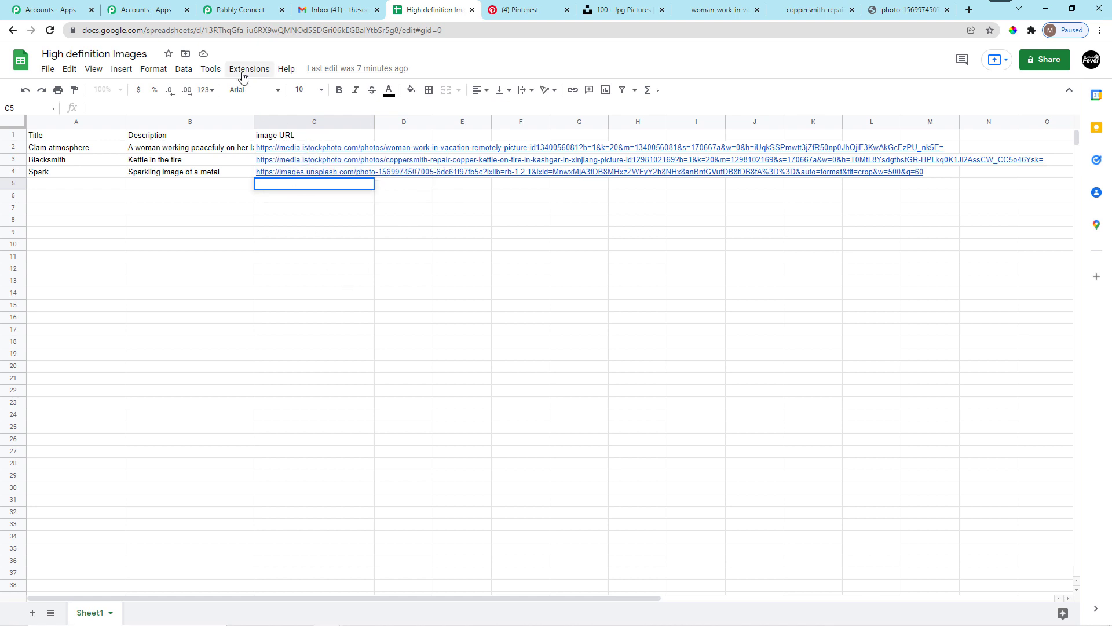
- Compare the spreadsheet rows with the Pinterest board, then switch to the Google Sheets to Pinterest Integration workflow
{"action": "left_click", "coordinate": [280, 110]}
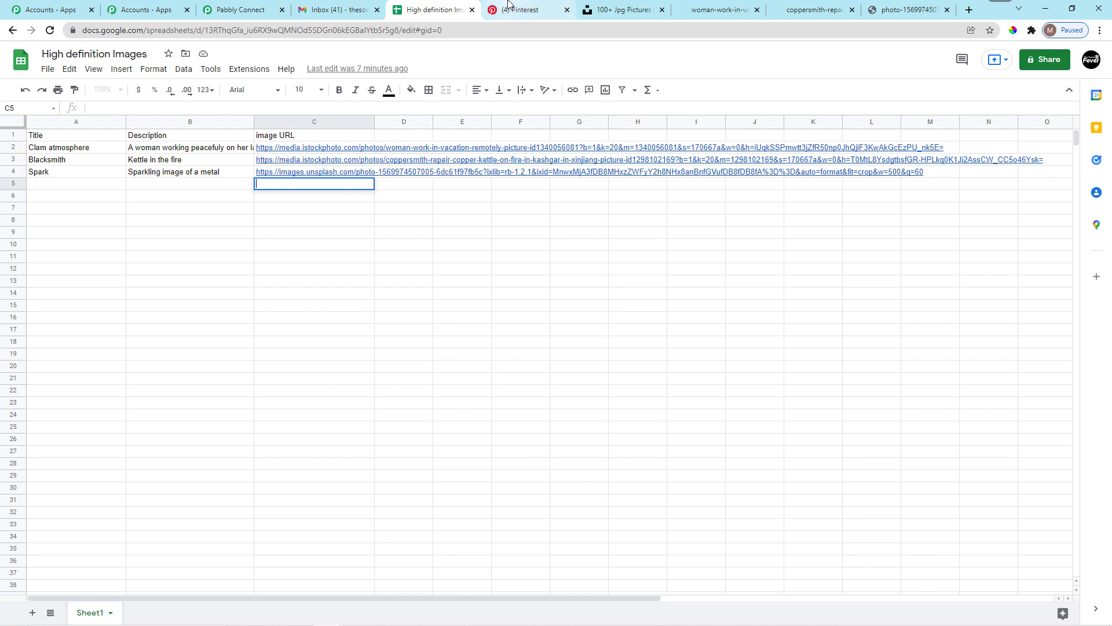
{"action": "left_click", "coordinate": [508, 10]}
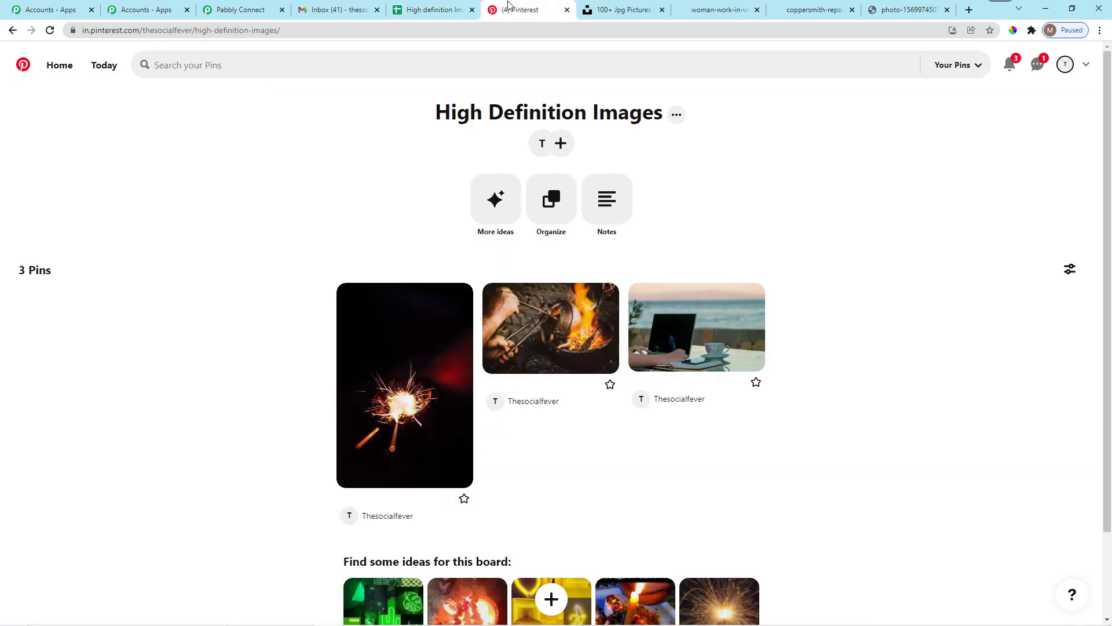
{"action": "left_click", "coordinate": [435, 13]}
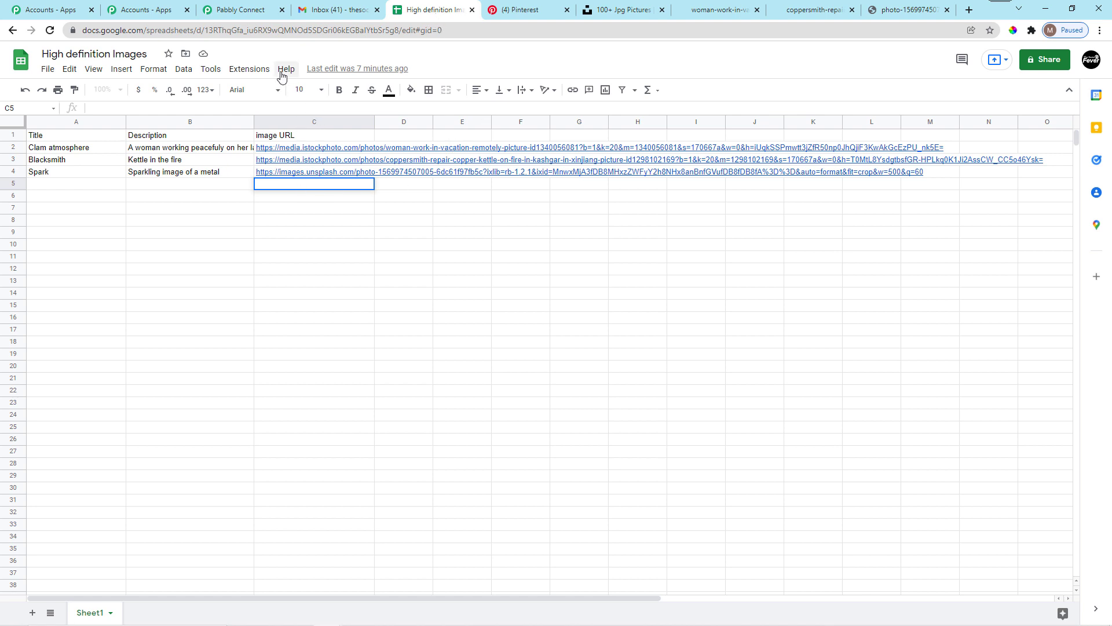
{"action": "left_click", "coordinate": [253, 6]}
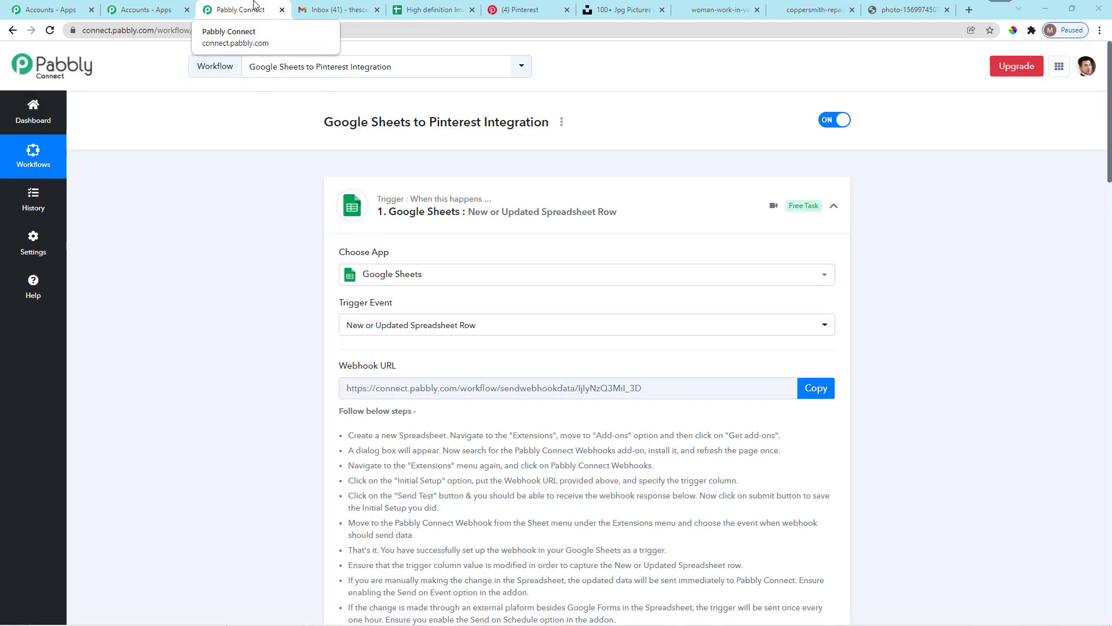
{"action": "scroll", "coordinate": [496, 242], "scroll_direction": "down", "scroll_amount": 12}
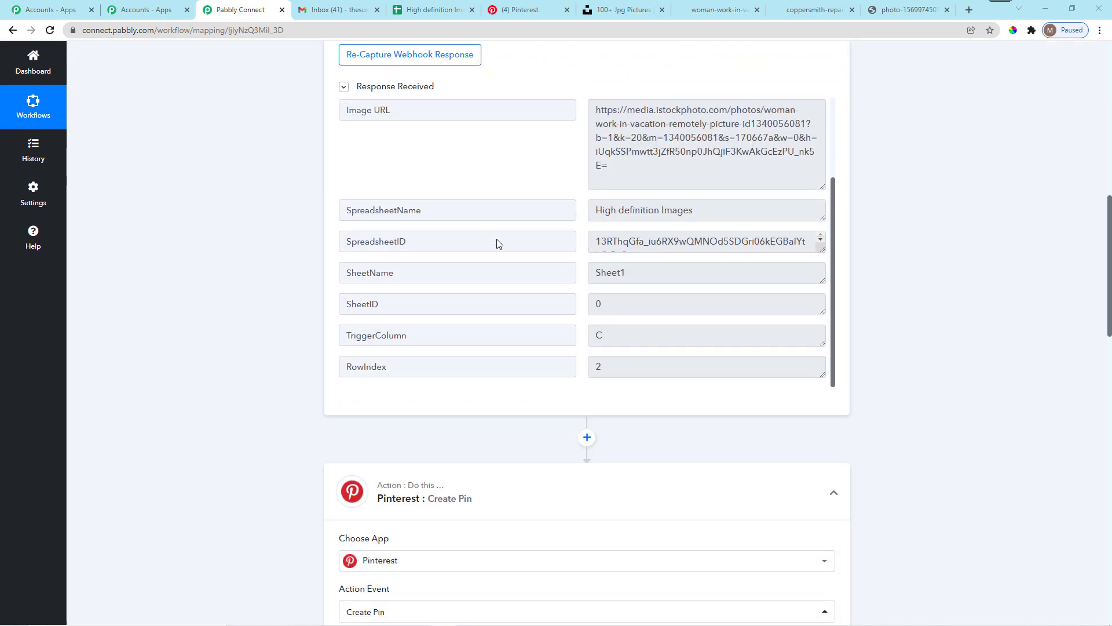
{"action": "scroll", "coordinate": [450, 269], "scroll_direction": "up", "scroll_amount": 2}
{"action": "scroll", "coordinate": [494, 309], "scroll_direction": "up", "scroll_amount": 10}
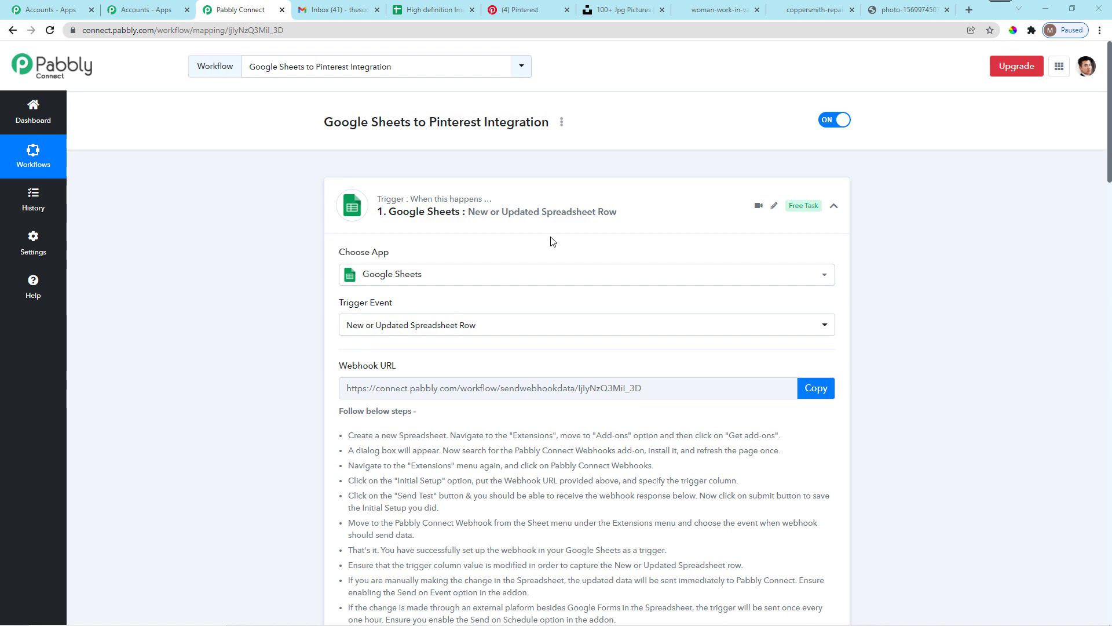
{"action": "scroll", "coordinate": [551, 241], "scroll_direction": "down", "scroll_amount": 10}
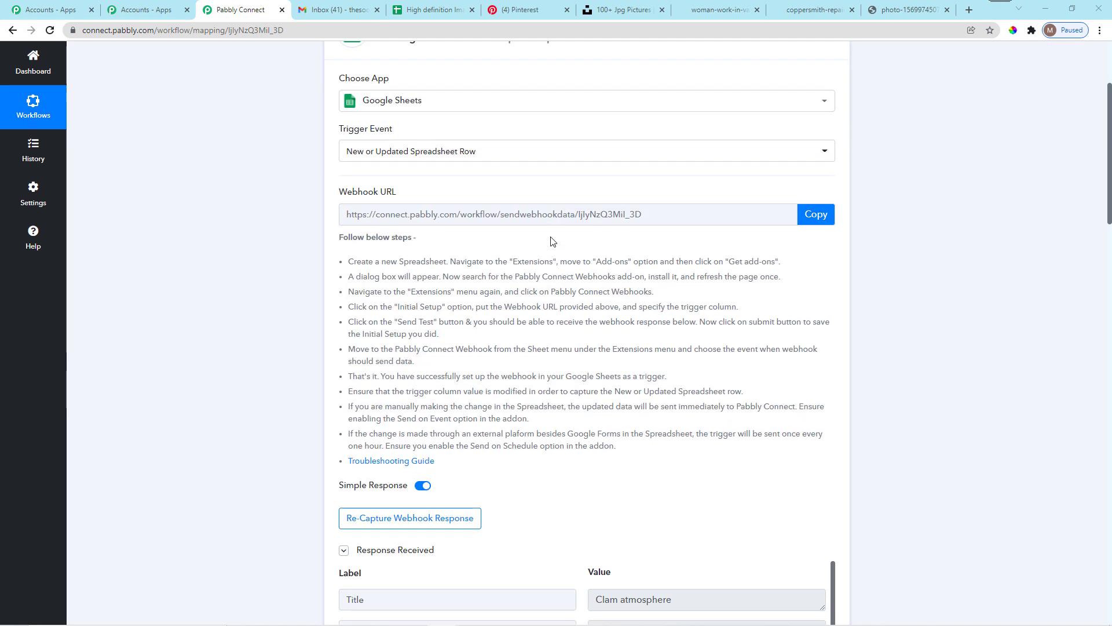